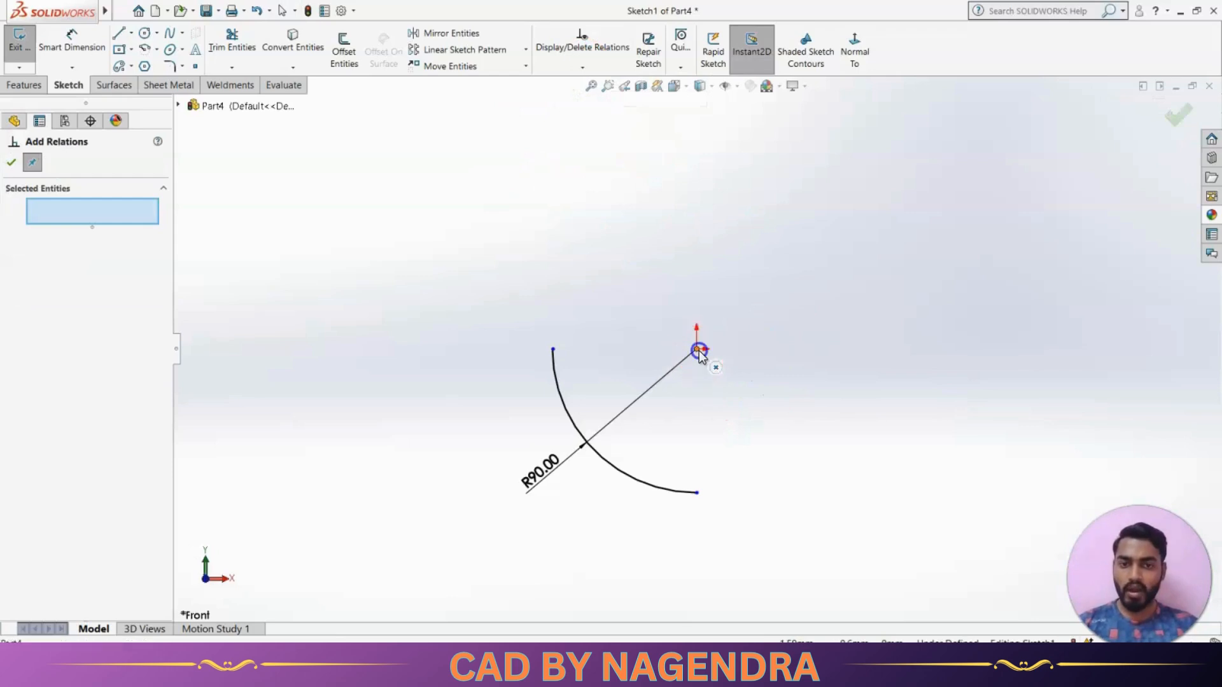
Add a horizontal relation between the arc's upper-left endpoint and its centre at the origin, and clear the selection
left_click(552, 350)
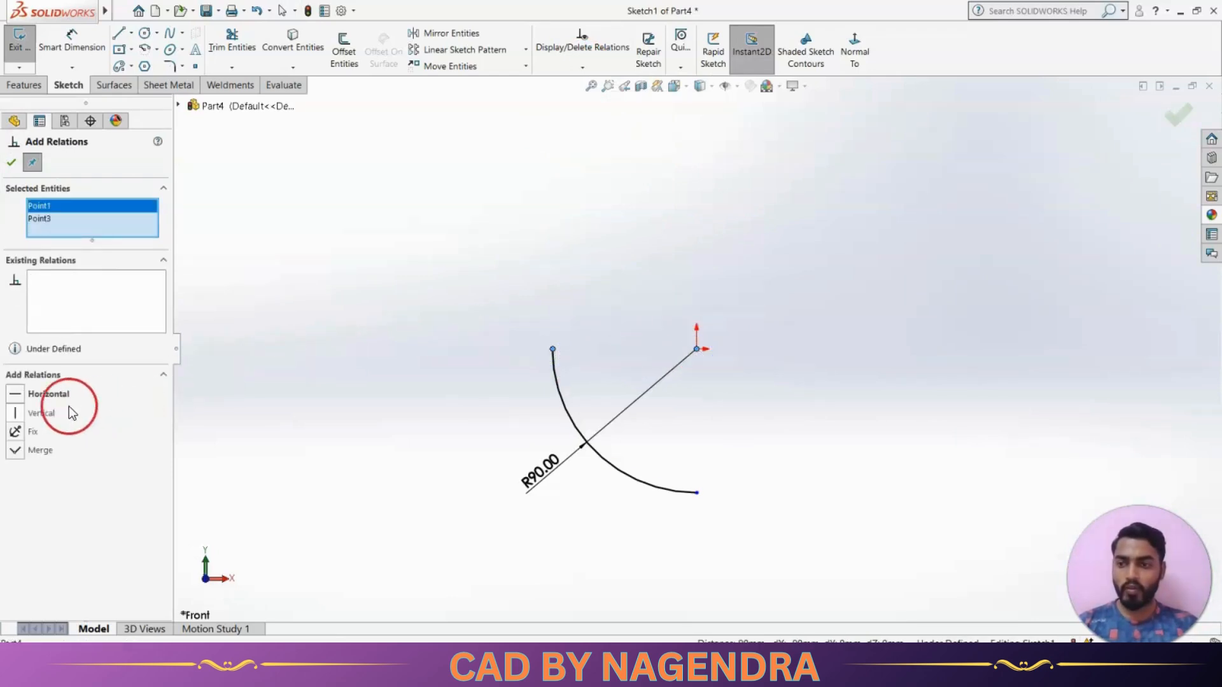
left_click(46, 394)
right_click(97, 216)
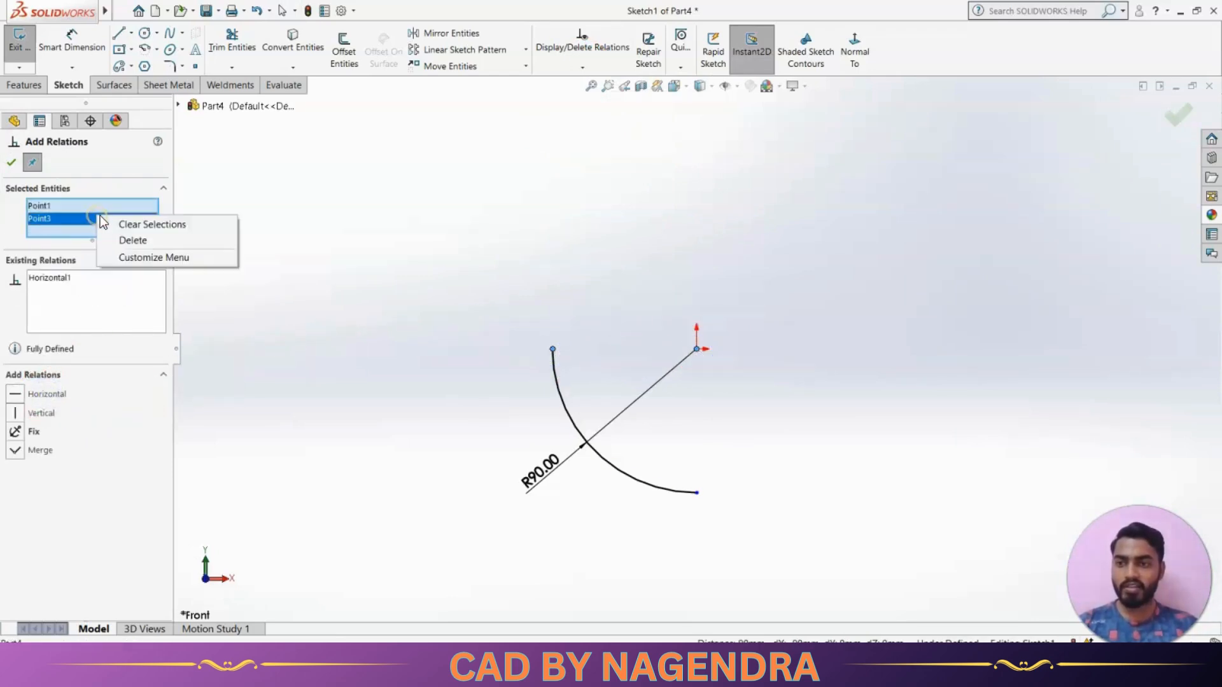
left_click(145, 224)
Add a vertical relation between the arc's centre and its lower endpoint, and exit the sketch
left_click(700, 349)
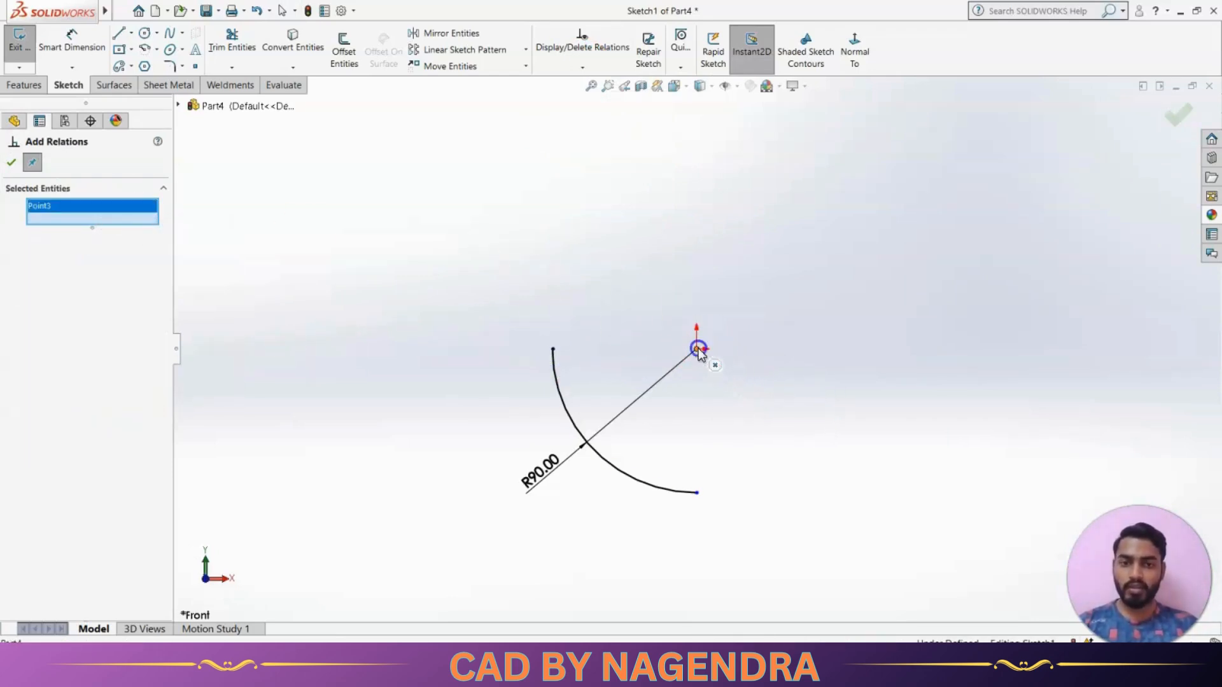
left_click(697, 494)
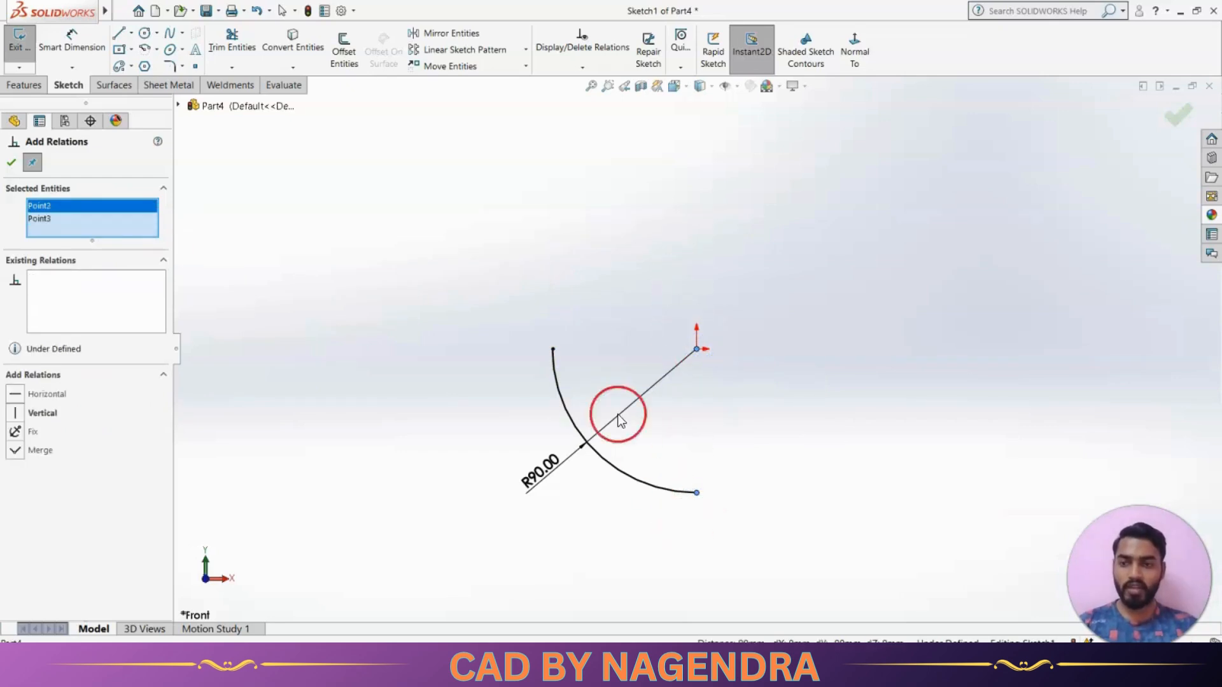
left_click(30, 413)
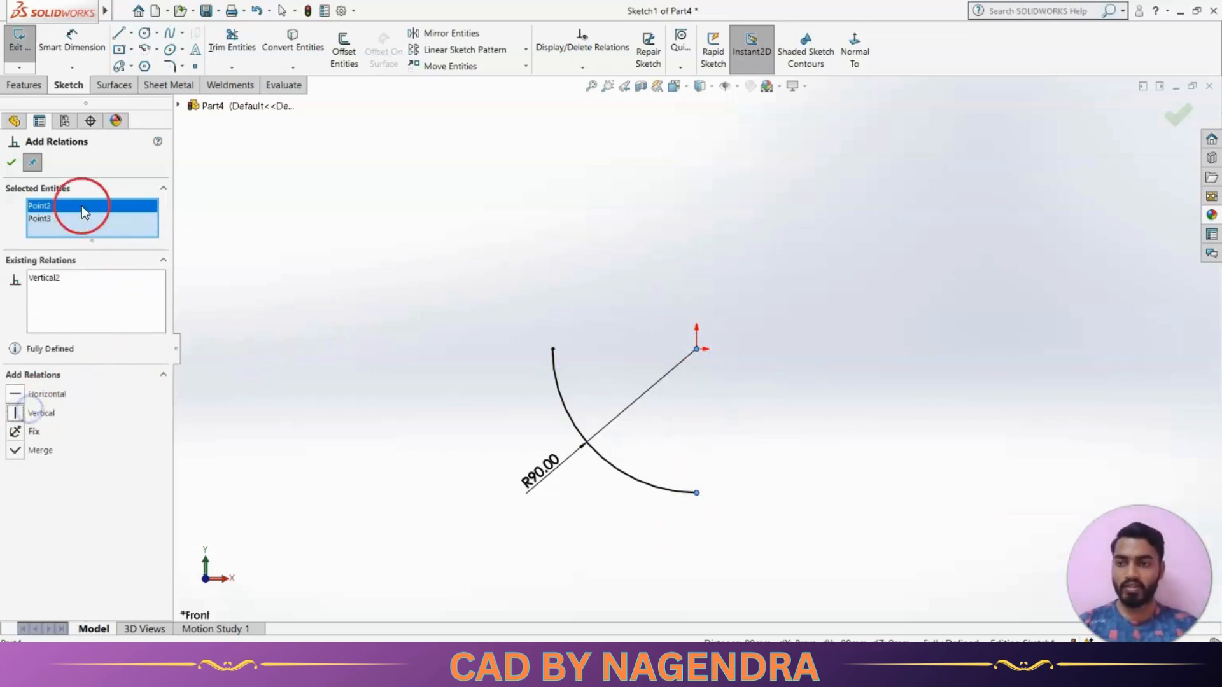
left_click(11, 162)
left_click(525, 208)
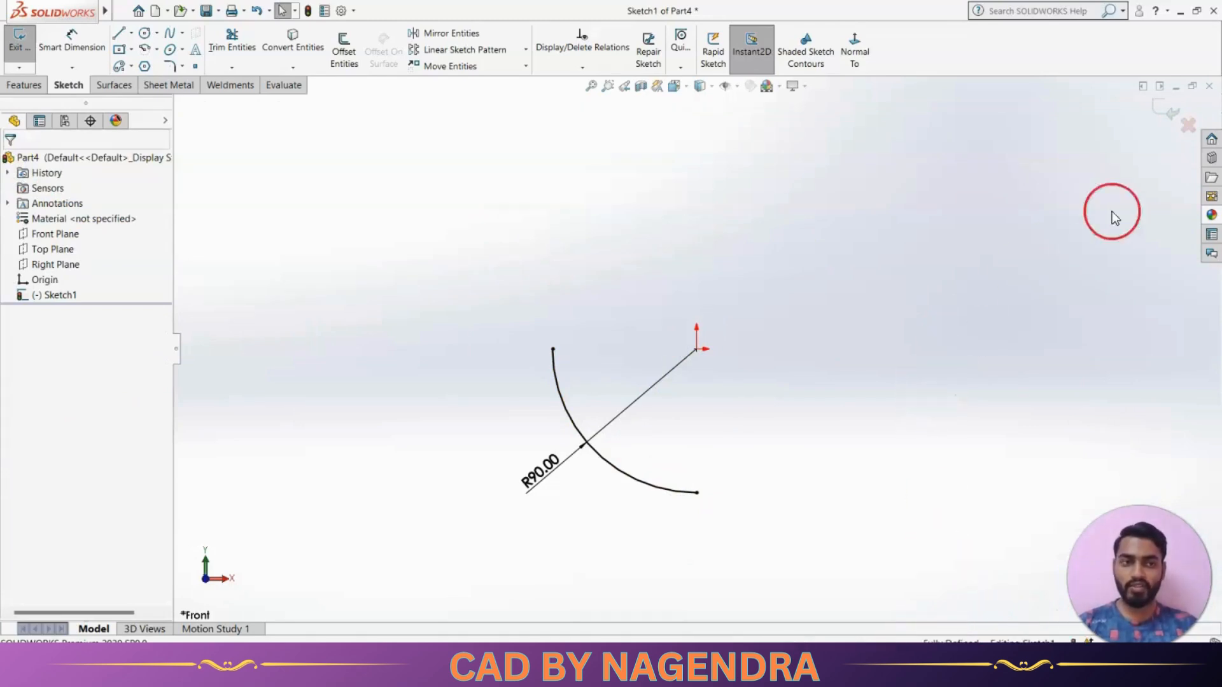
left_click(1168, 113)
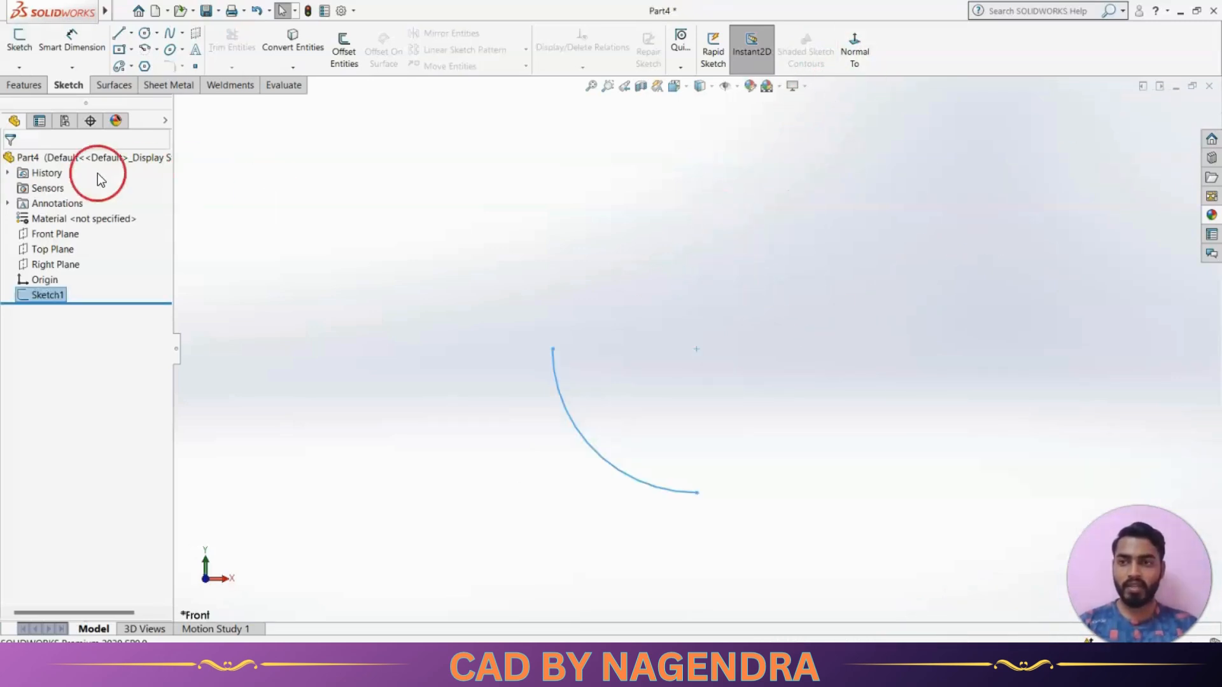
Set up a boss sweep along the arc sketch with a circular profile of 86 mm diameter
left_click(24, 85)
left_click(752, 44)
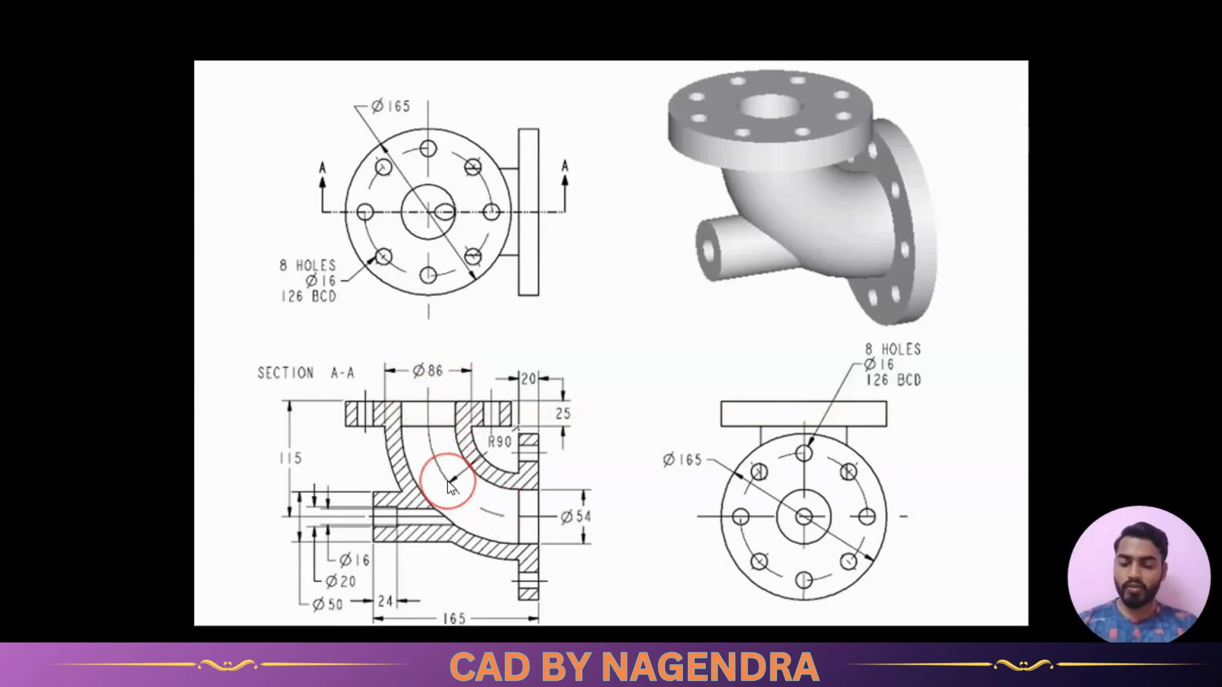
key("alt+Tab")
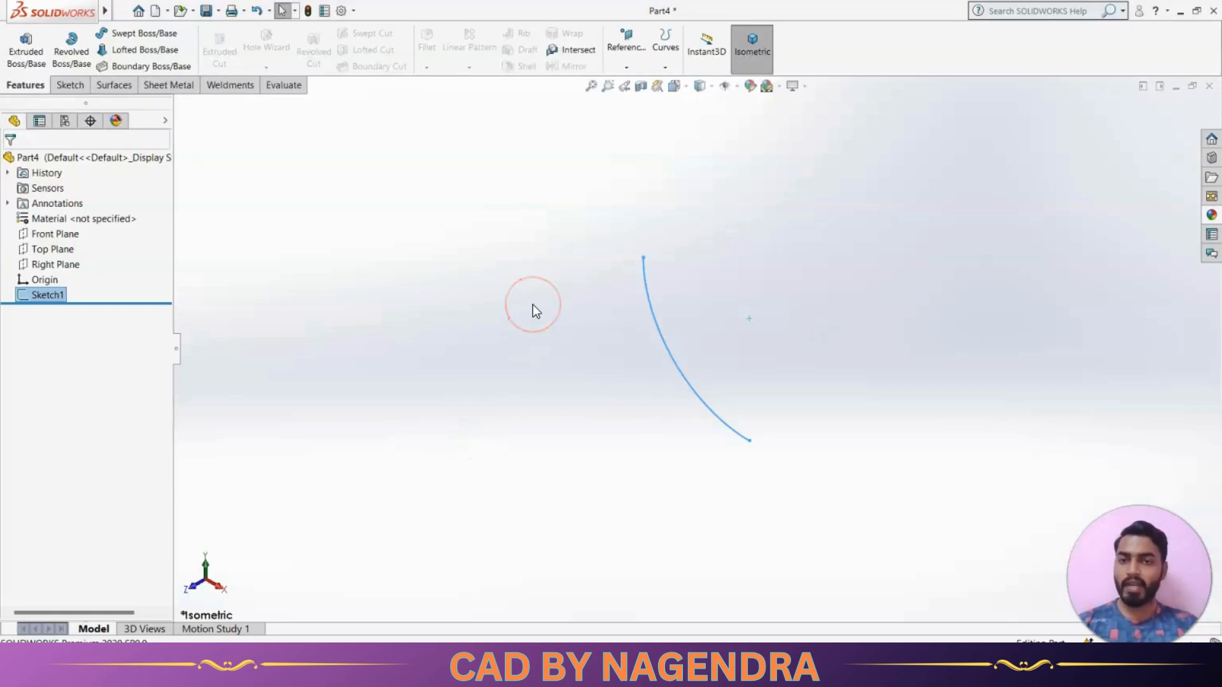
left_click(143, 37)
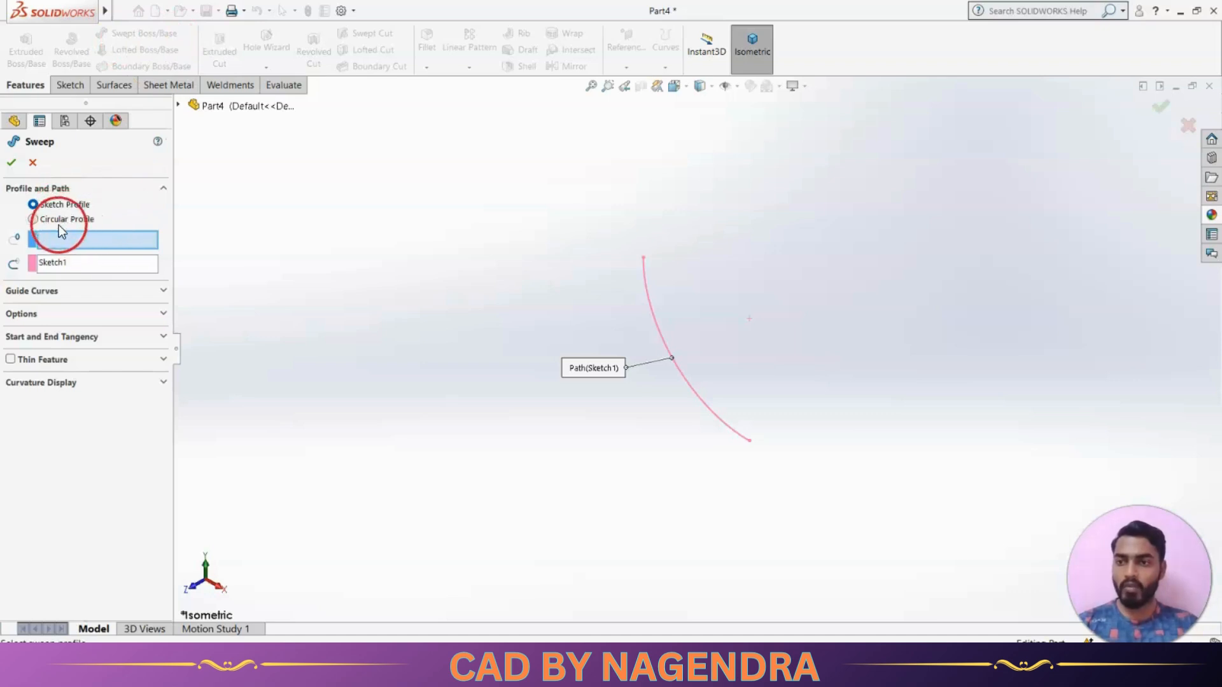
left_click(33, 218)
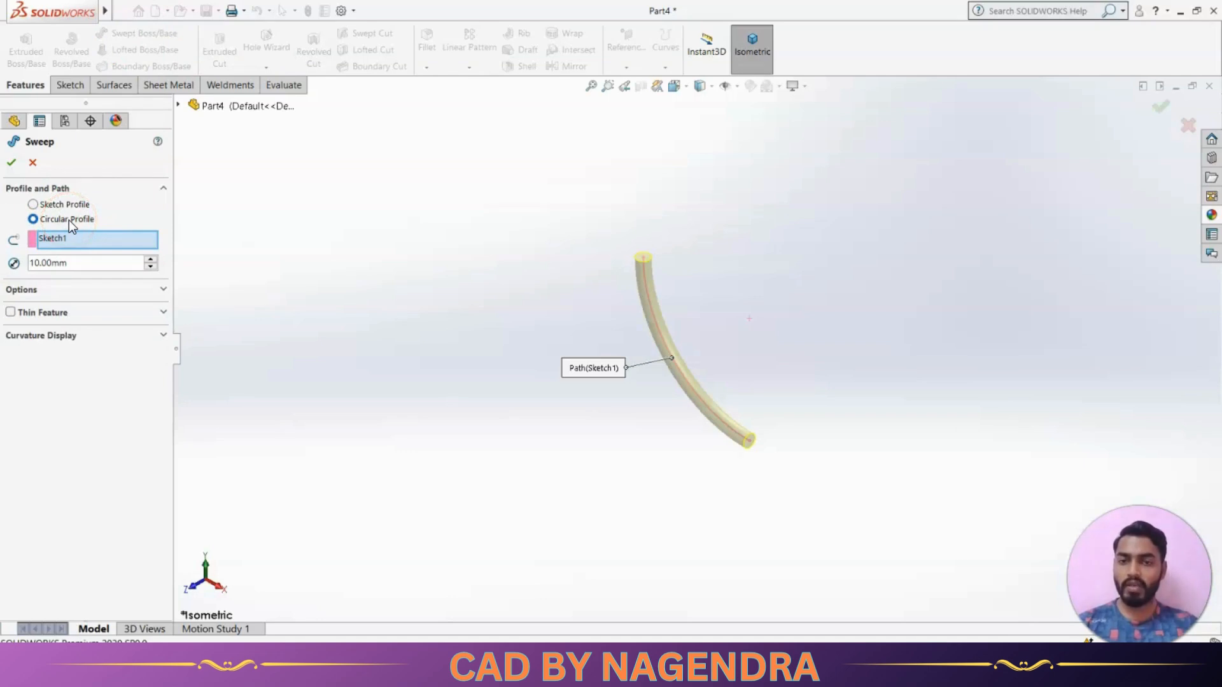
key("alt+Tab")
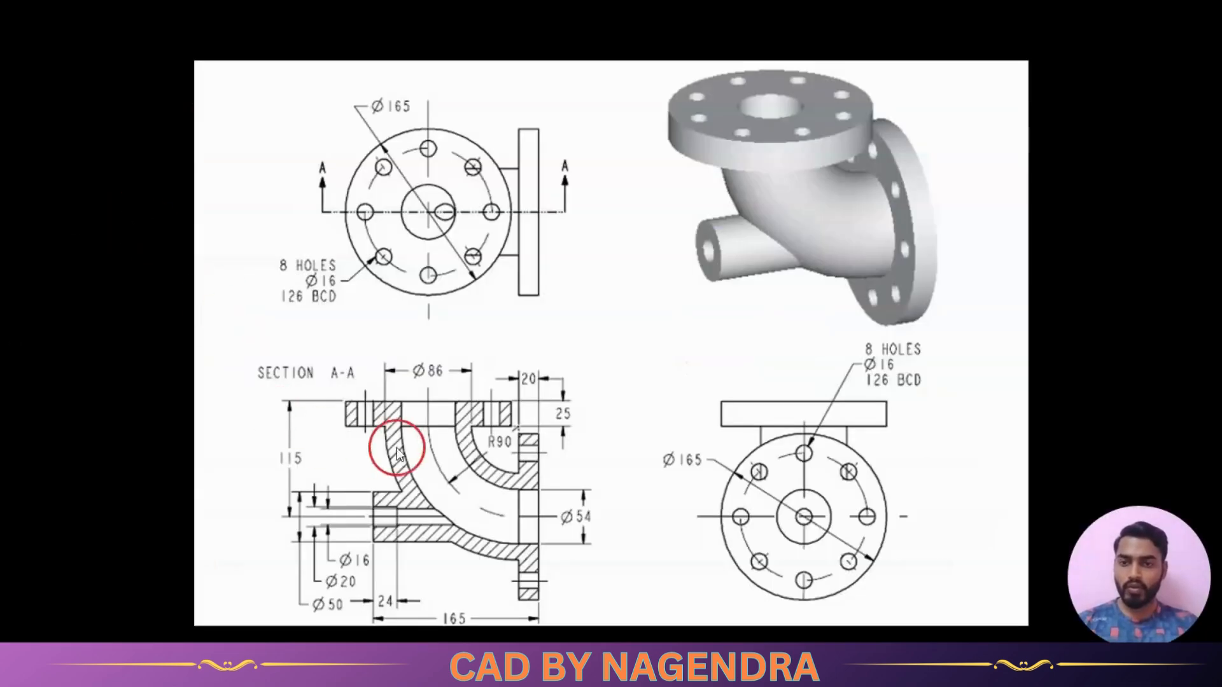
key("alt+Tab")
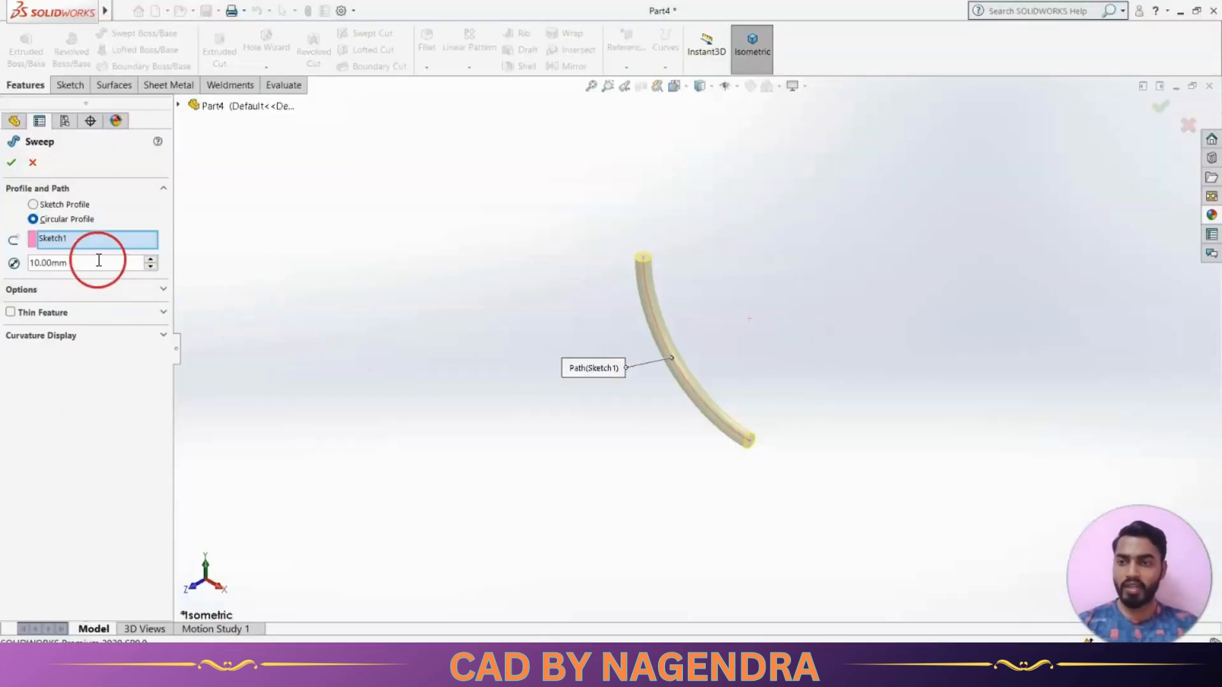
double_click(94, 265)
type("86")
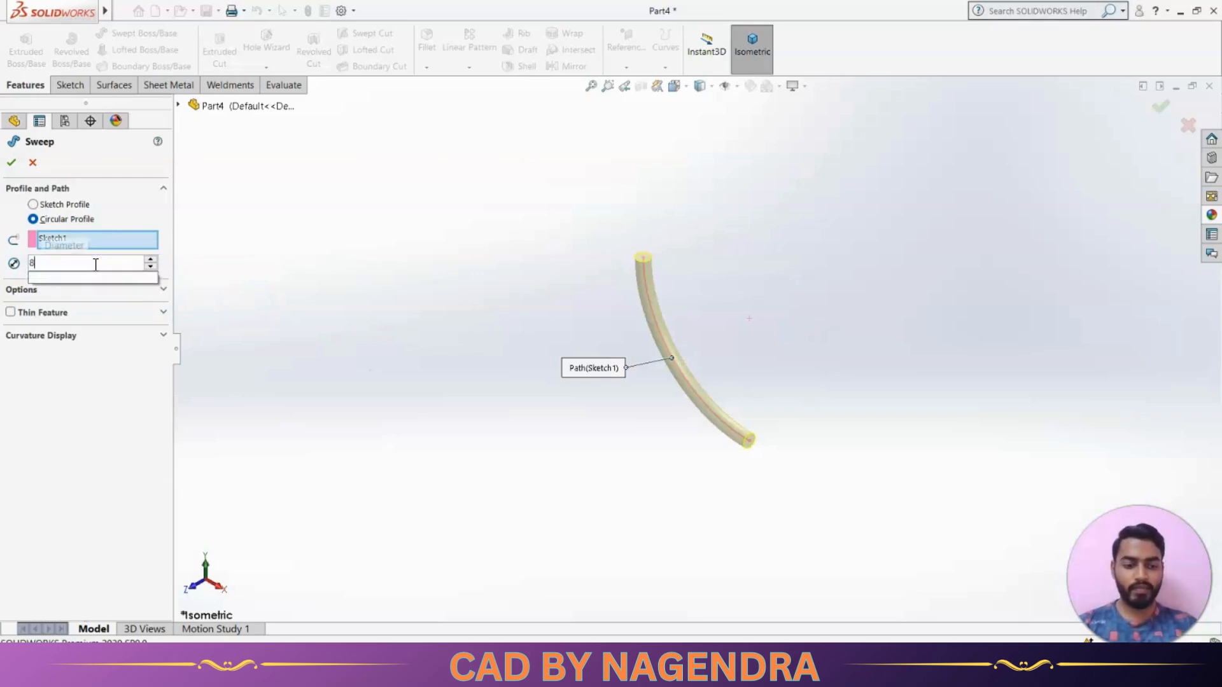
key("Return")
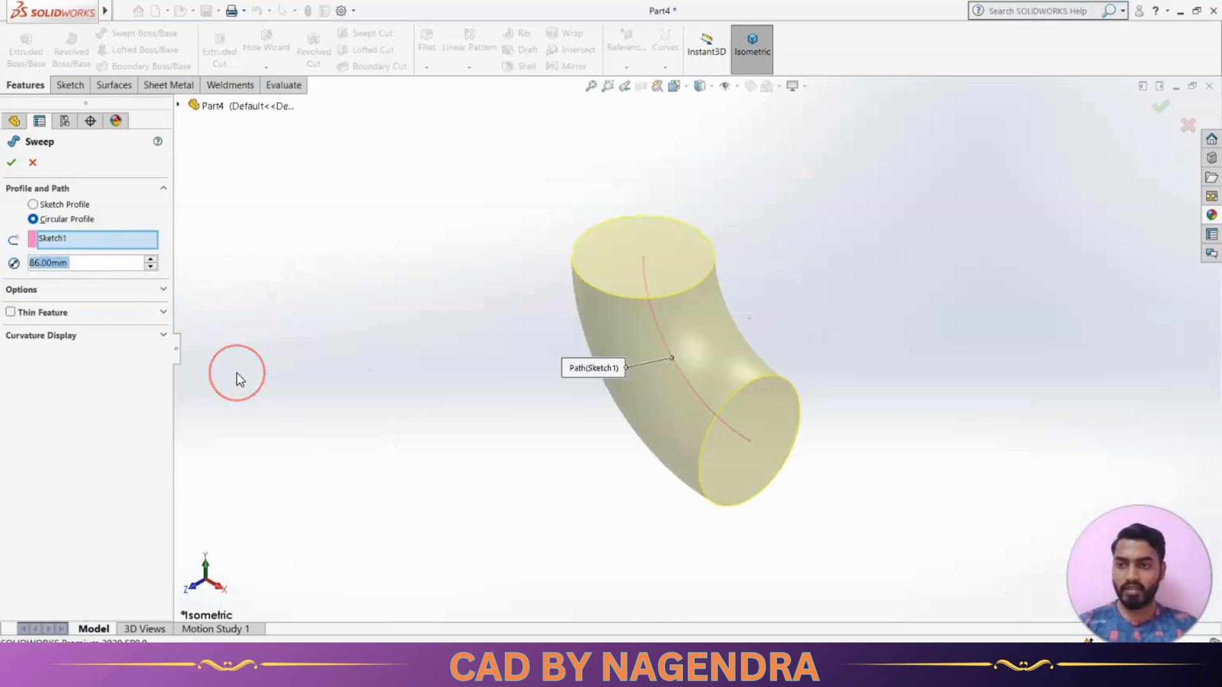
Check the bore diameter on the reference drawing and make the sweep a one-direction thin feature 16 mm thick
key("alt+Tab")
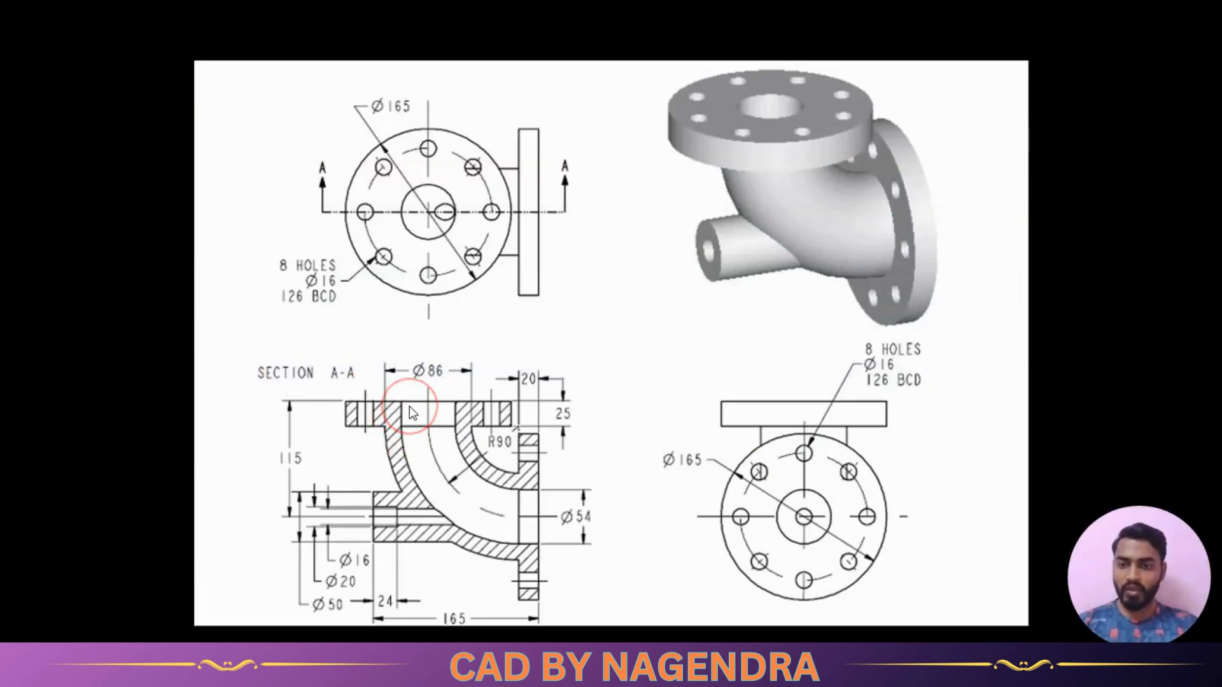
key("alt+Tab")
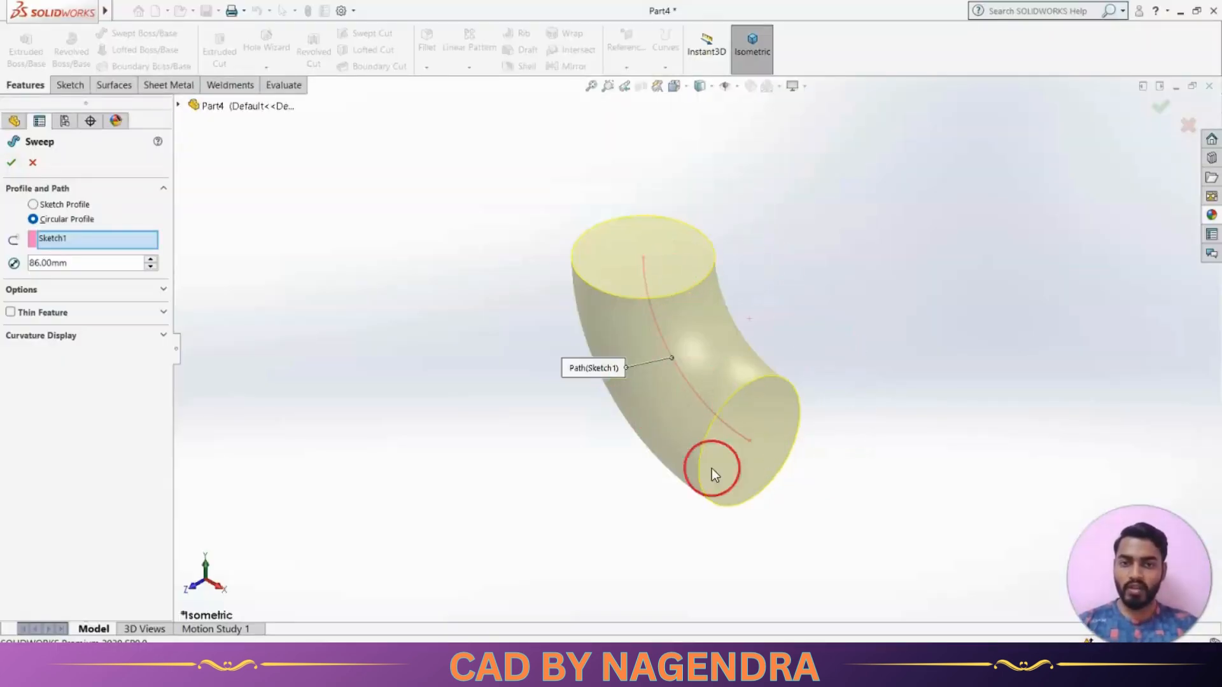
key("alt+Tab")
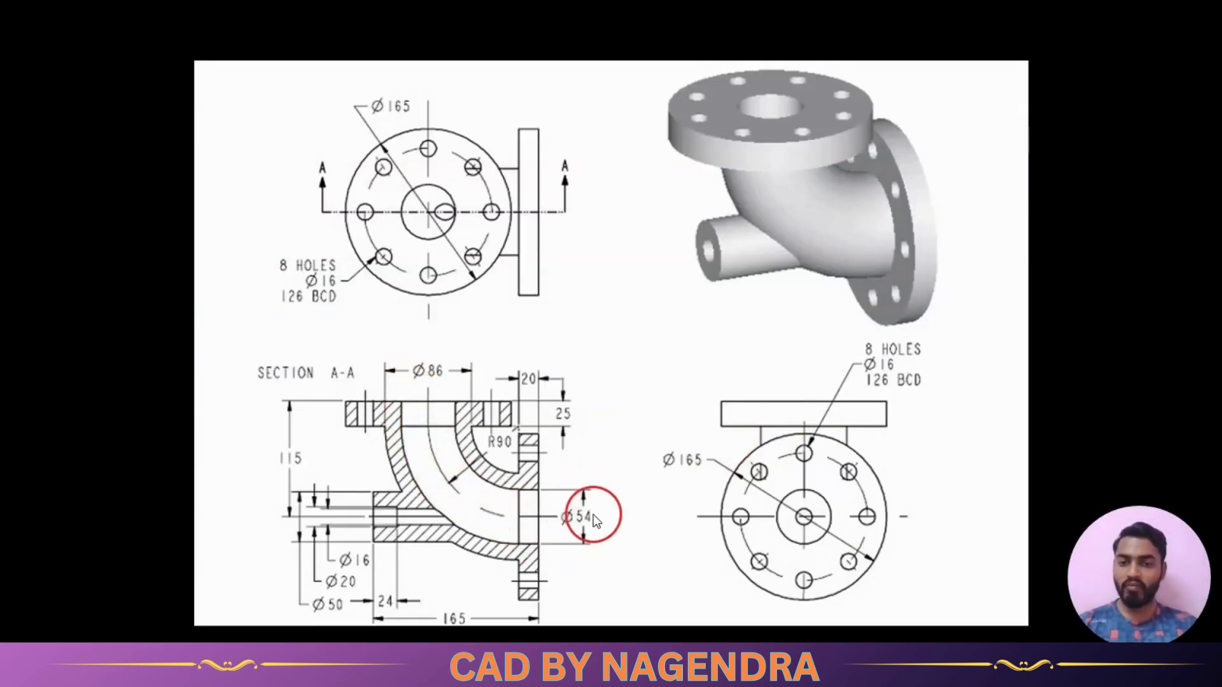
key("alt+Tab")
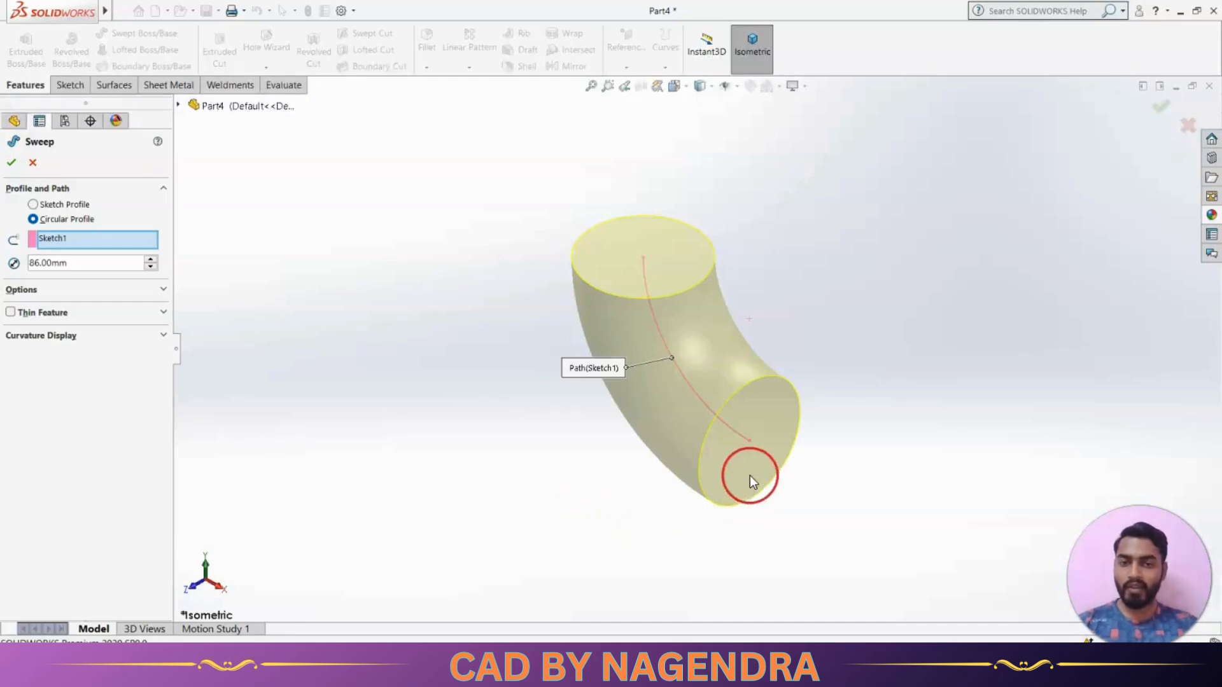
middle_click_drag(555, 502, 585, 502)
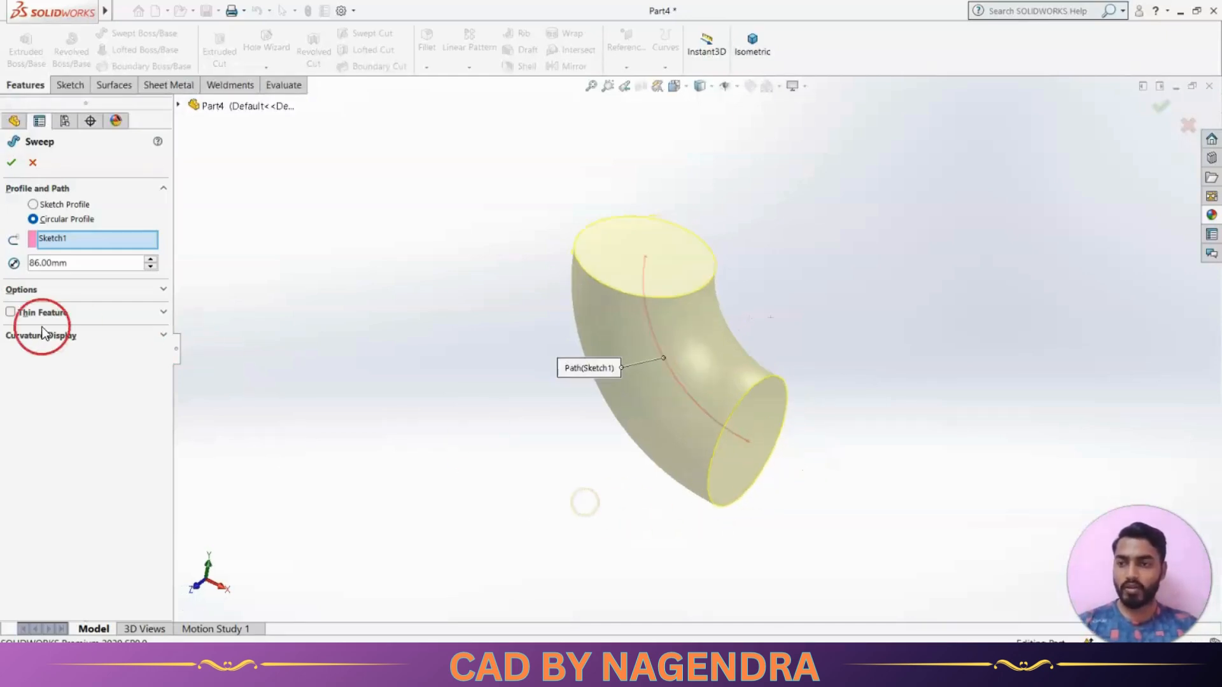
left_click(9, 315)
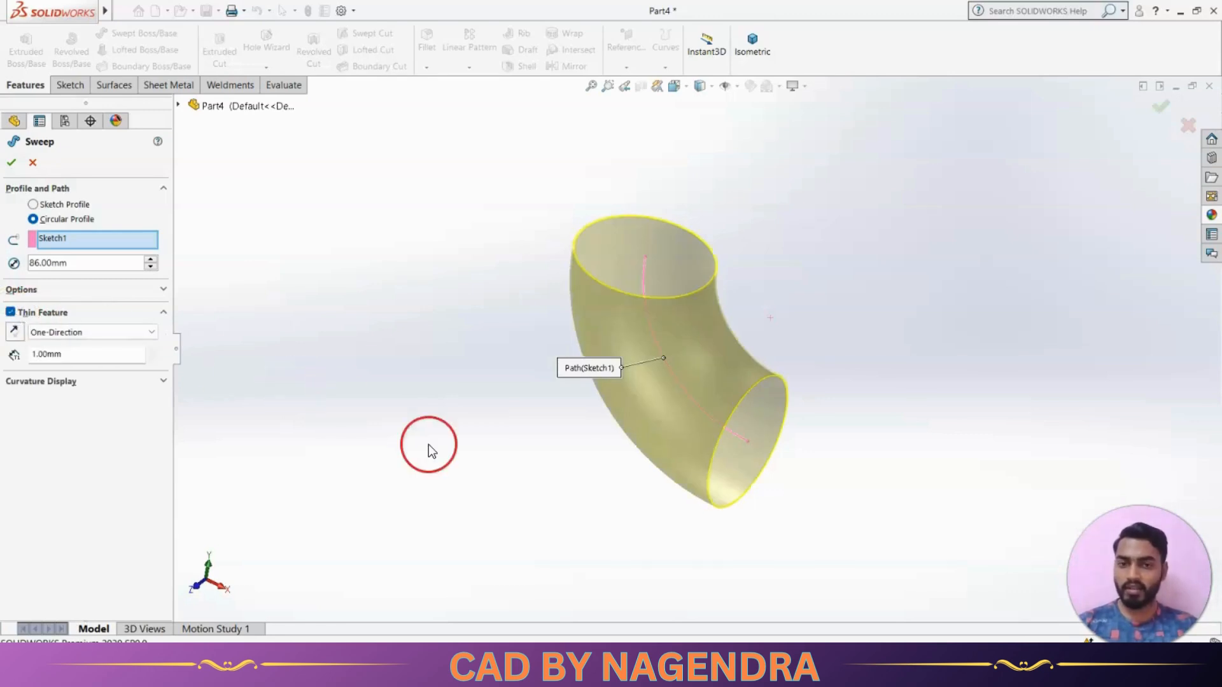
key("alt+Tab")
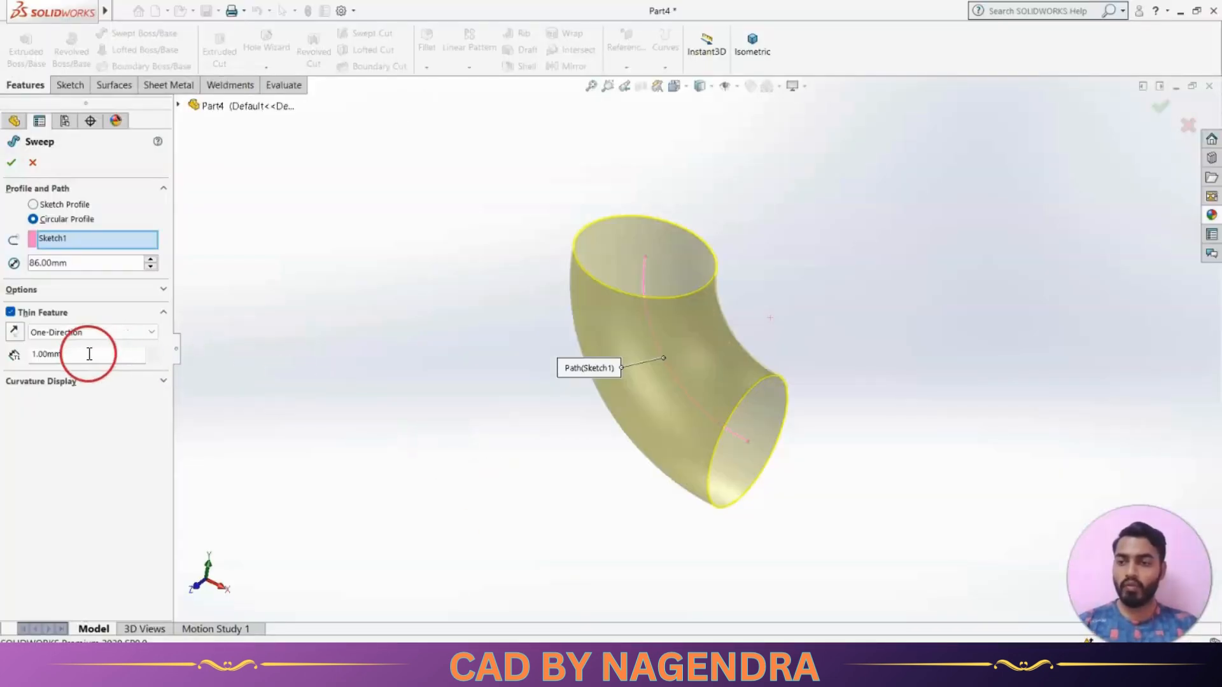
left_click(89, 354)
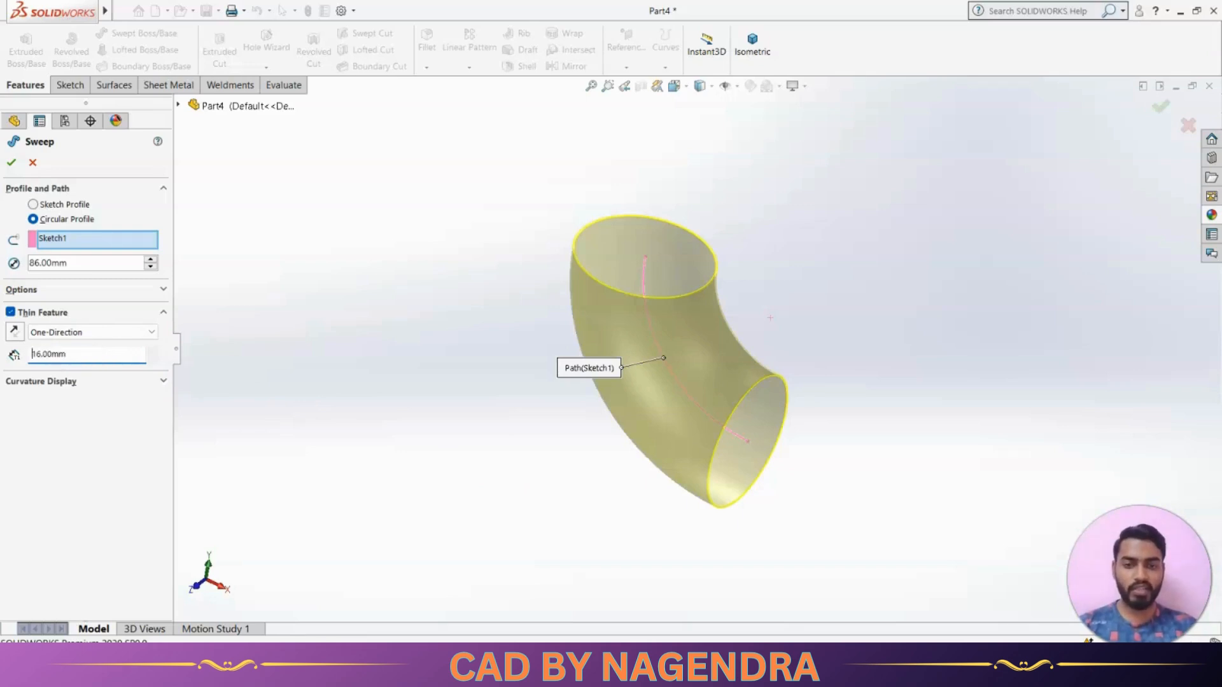
mouse_move(974, 545)
middle_mouse_down()
mouse_move(868, 478)
mouse_move(996, 460)
mouse_move(957, 510)
mouse_move(960, 540)
middle_mouse_up()
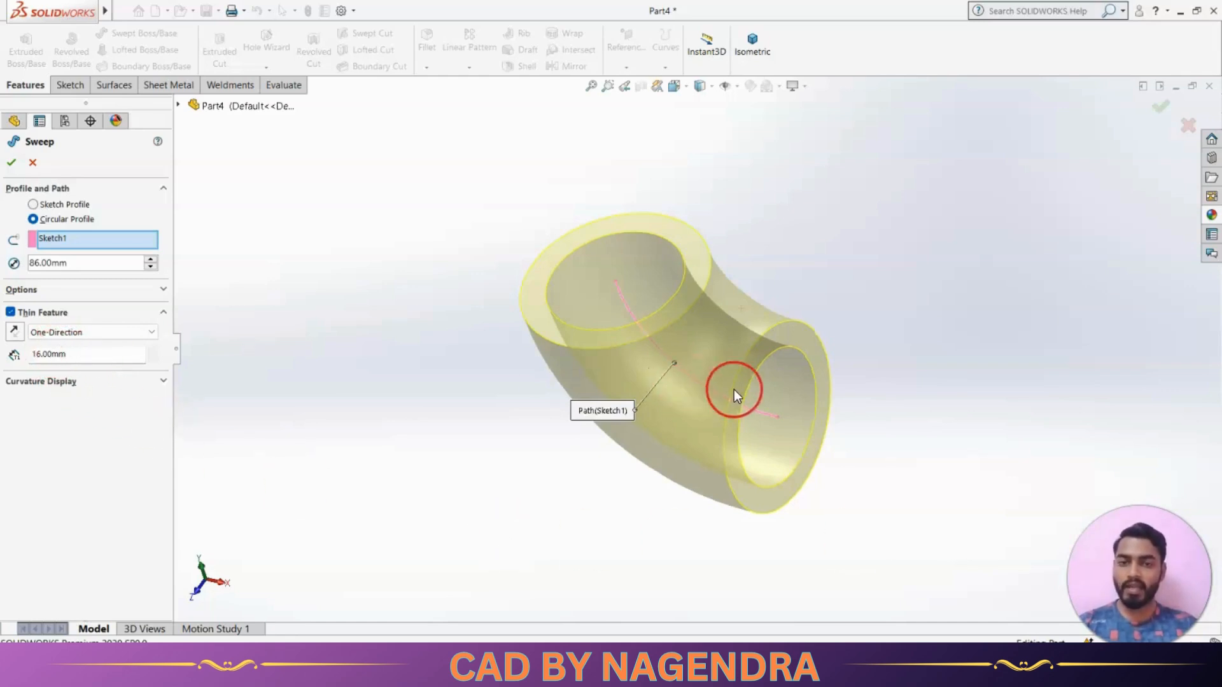
Try the thin wall on the inner side of the profile and return it to the outer side
left_click(14, 332)
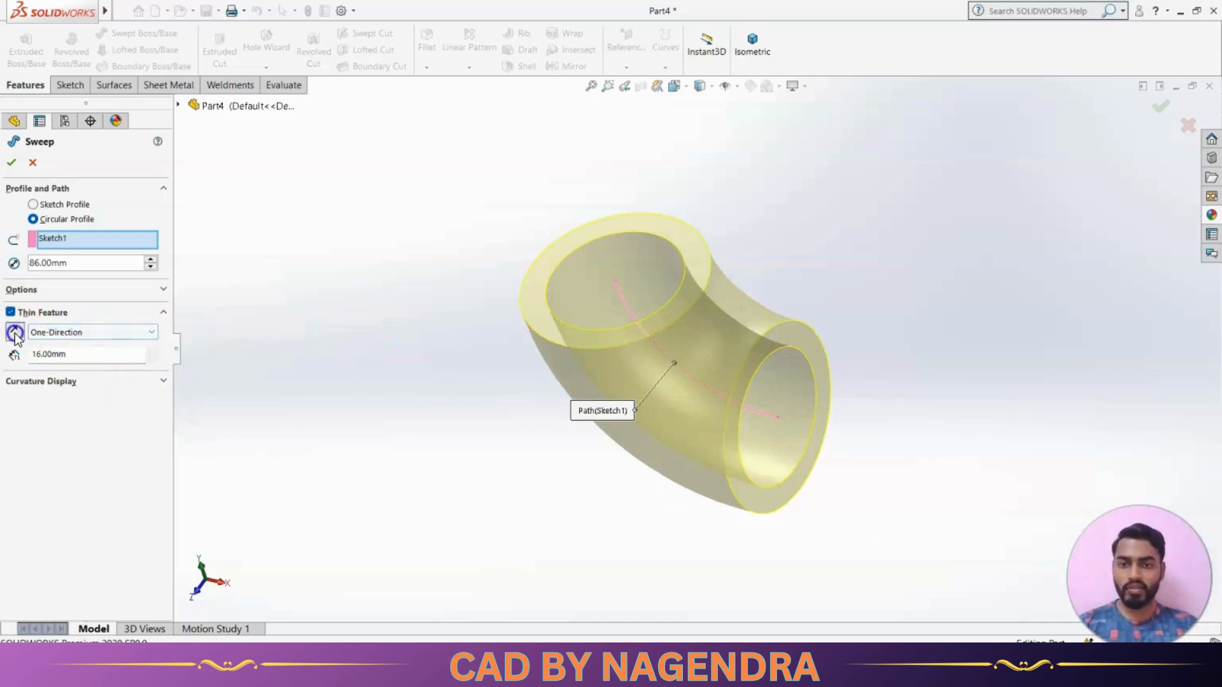
middle_click_drag(409, 372, 550, 267)
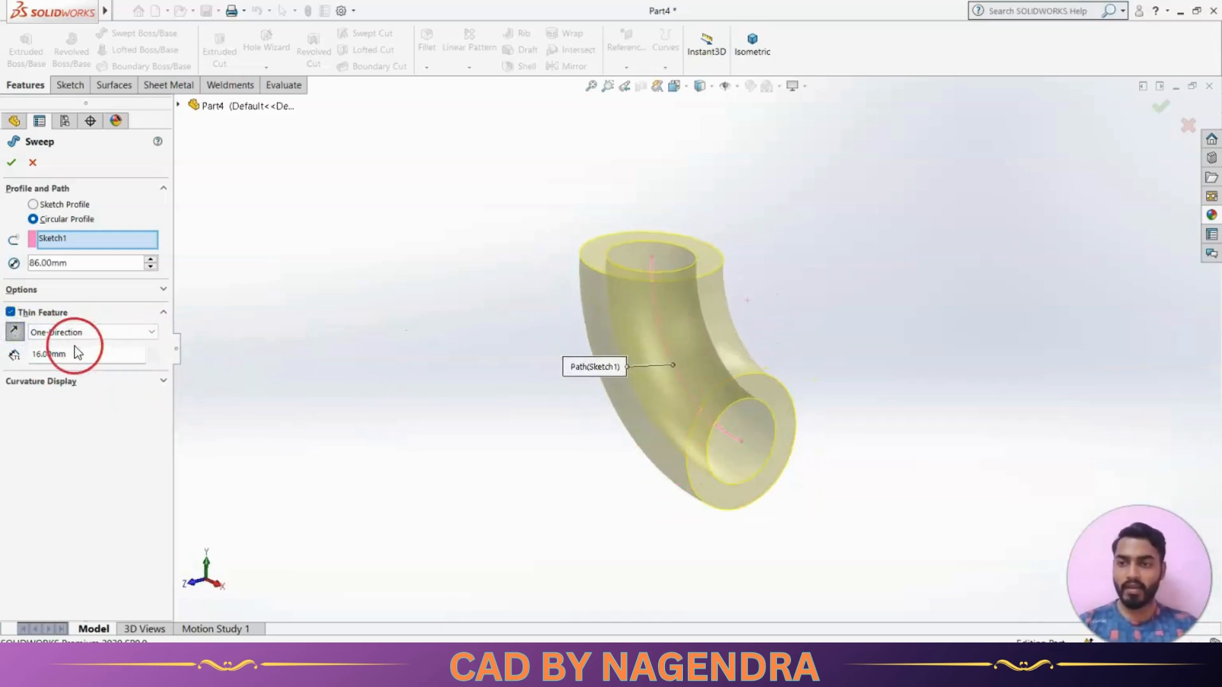
left_click(14, 332)
Complete the thin-walled sweep of the elbow with the wall on the outer side
mouse_move(828, 500)
middle_mouse_down()
mouse_move(732, 484)
mouse_move(845, 486)
middle_mouse_up()
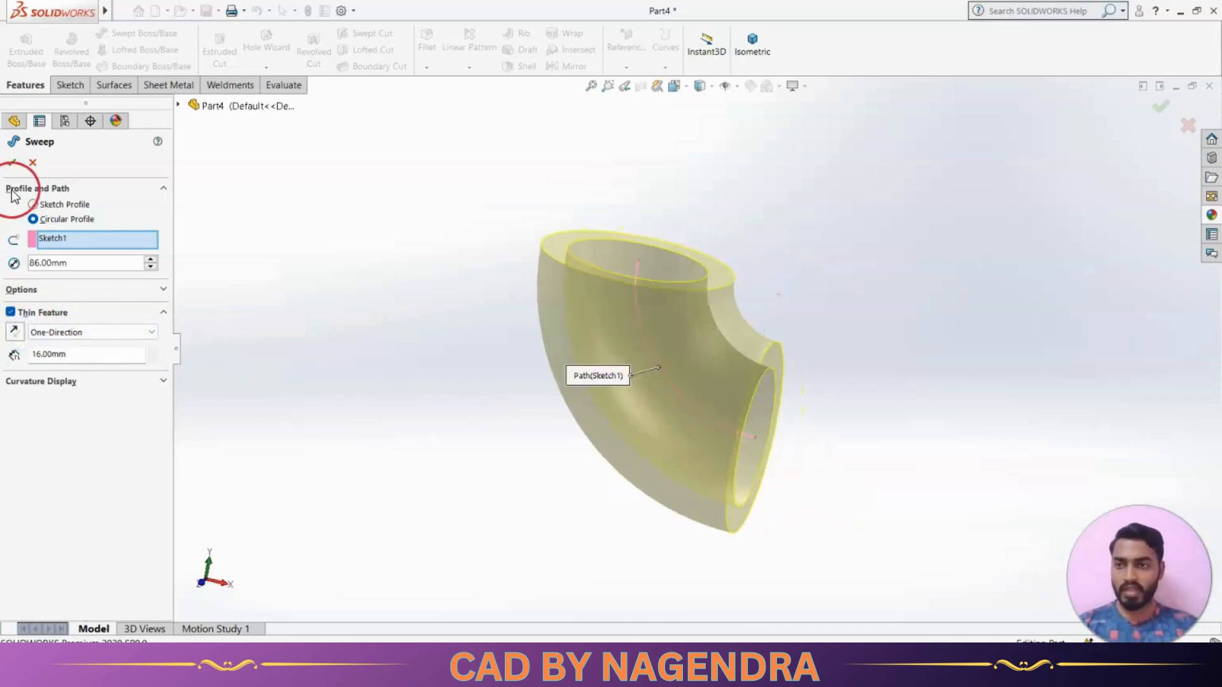
left_click(11, 163)
left_click(440, 369)
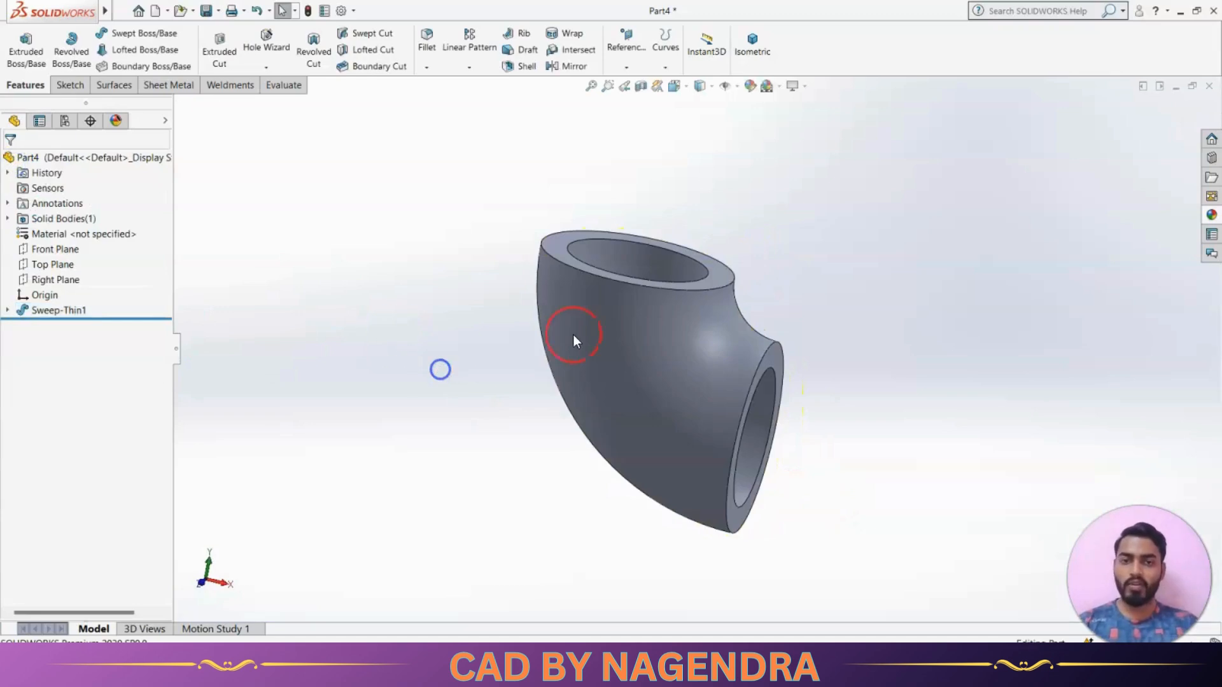
Measure the outer diameter of the elbow's upper end face
left_click(748, 41)
middle_click_drag(595, 436, 611, 374)
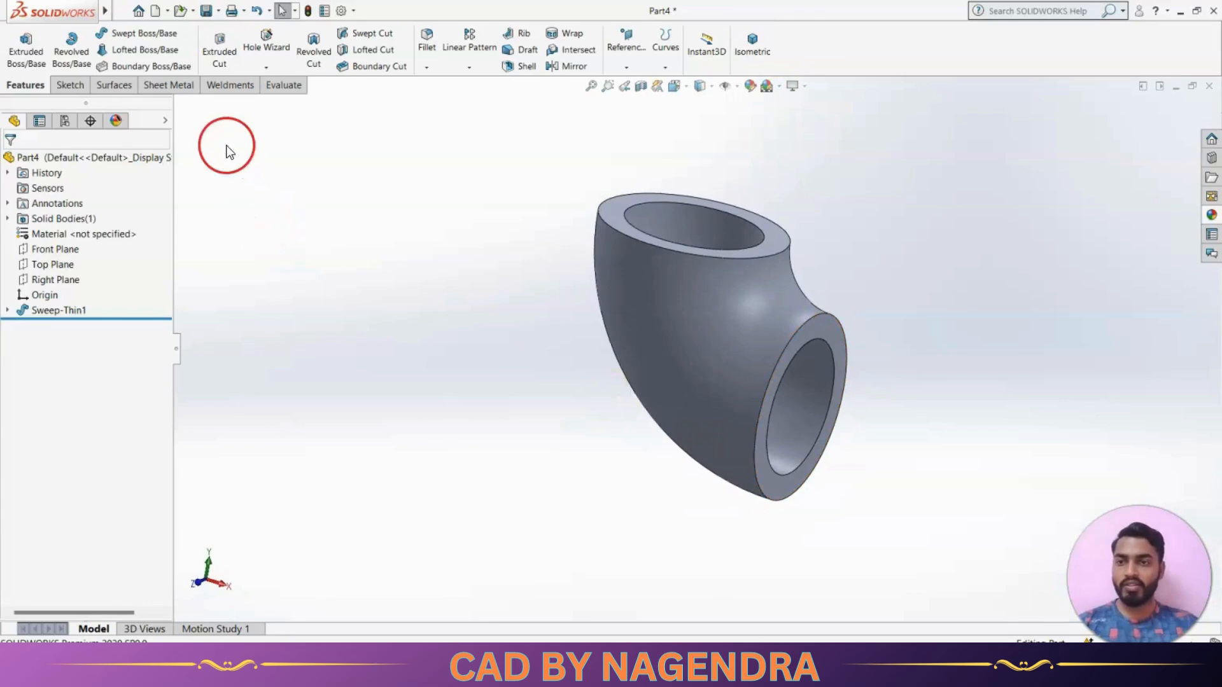
left_click(280, 88)
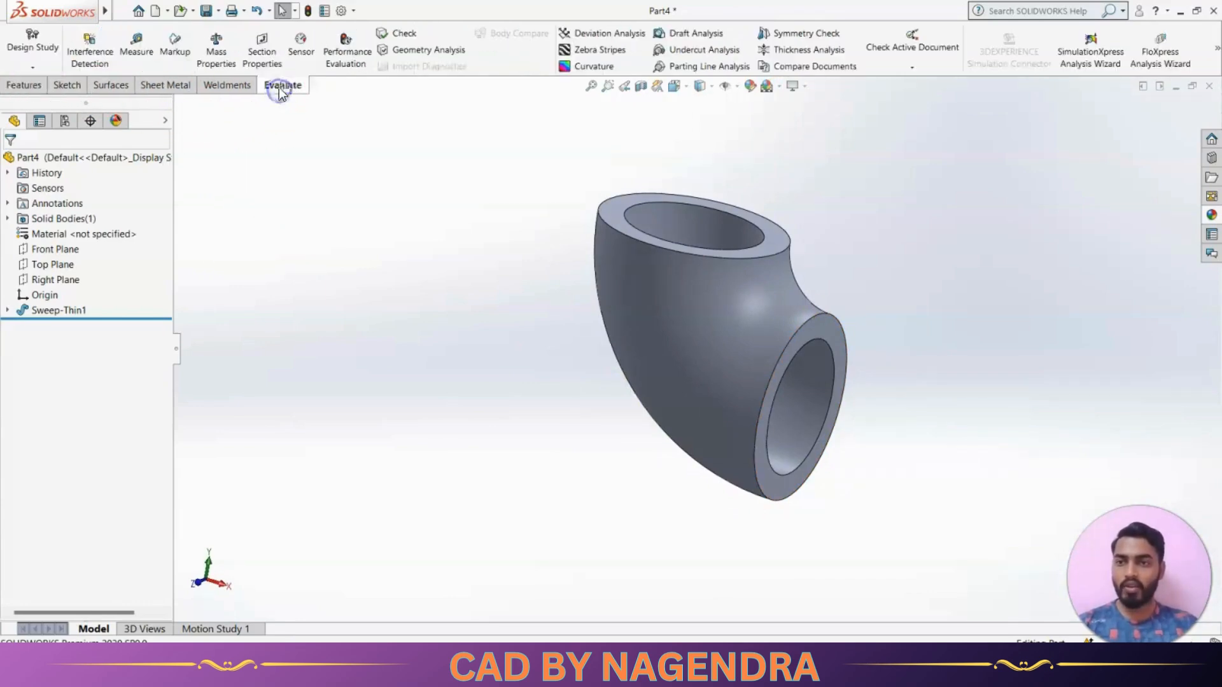
right_click(291, 90)
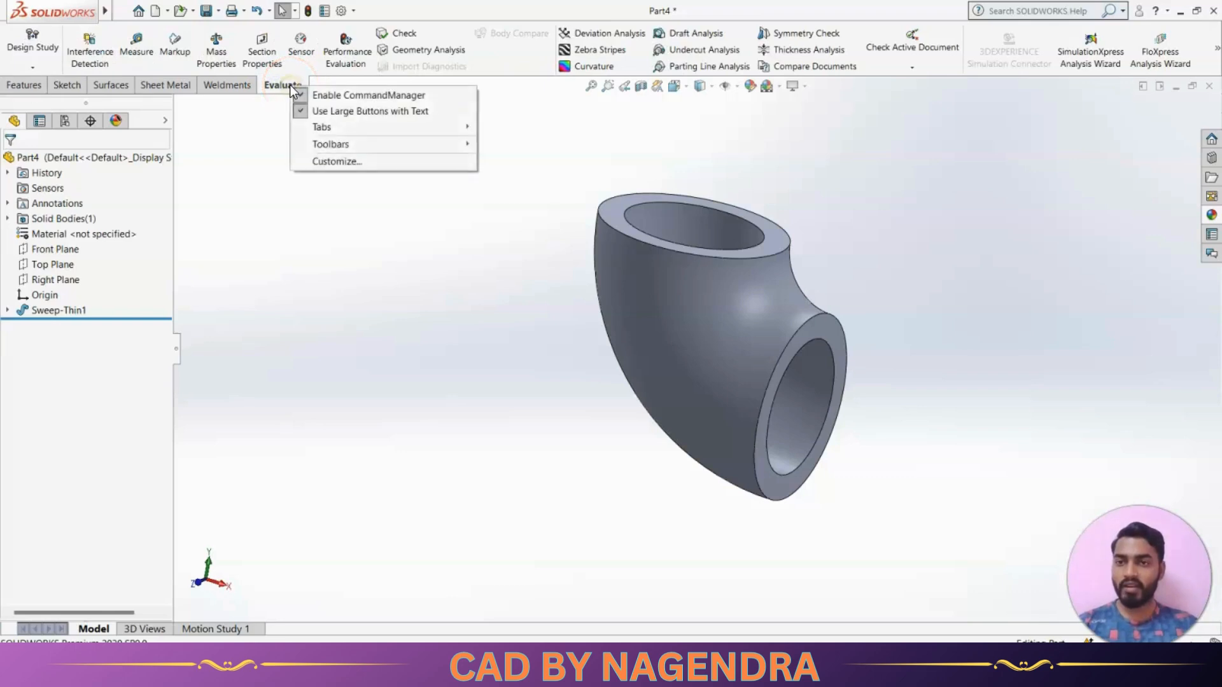
mouse_move(330, 127)
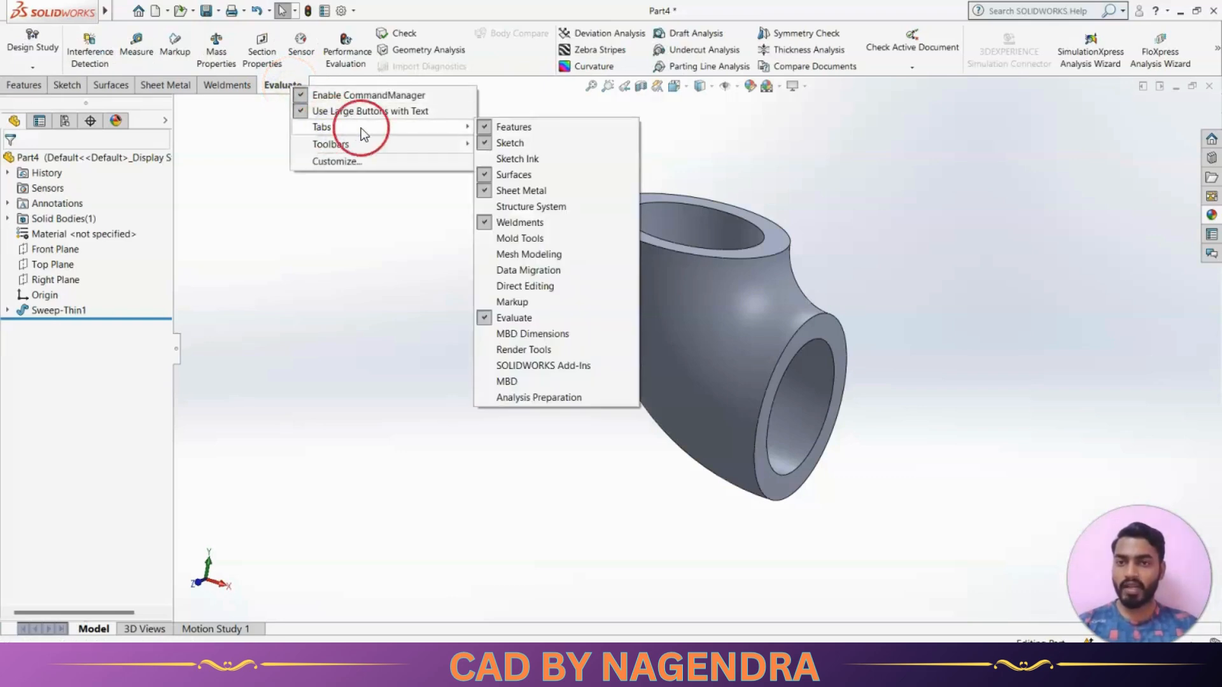
left_click(355, 205)
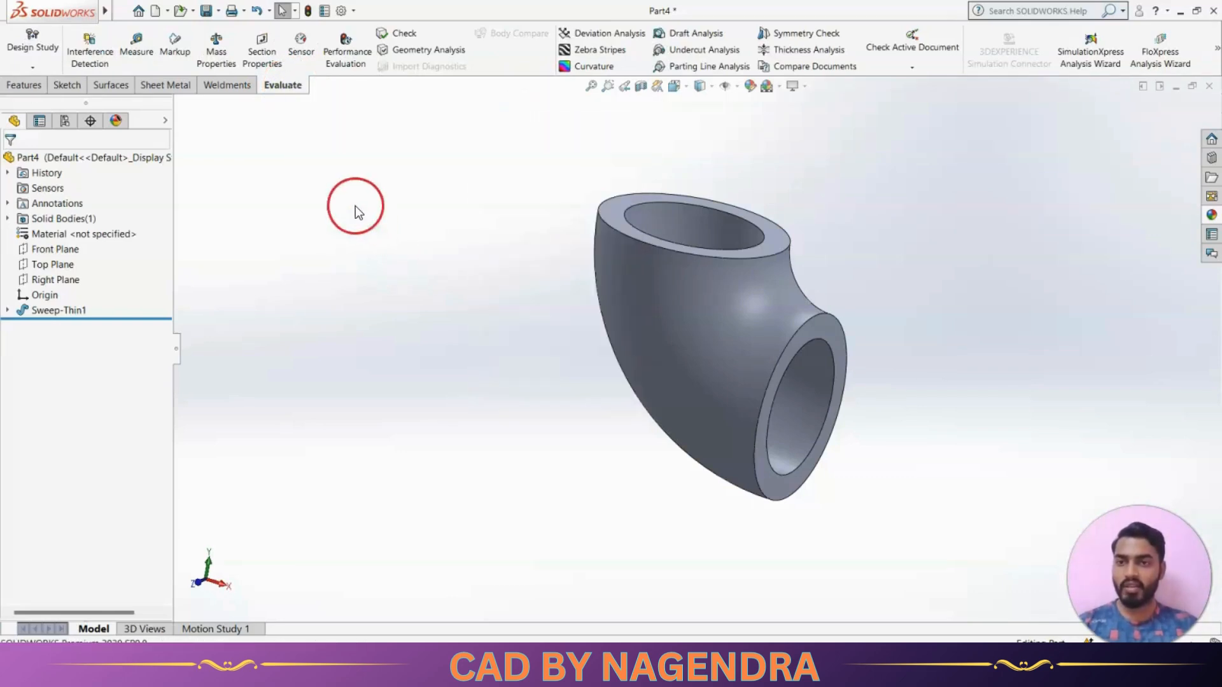
left_click(136, 51)
scroll(695, 185, "up", 1)
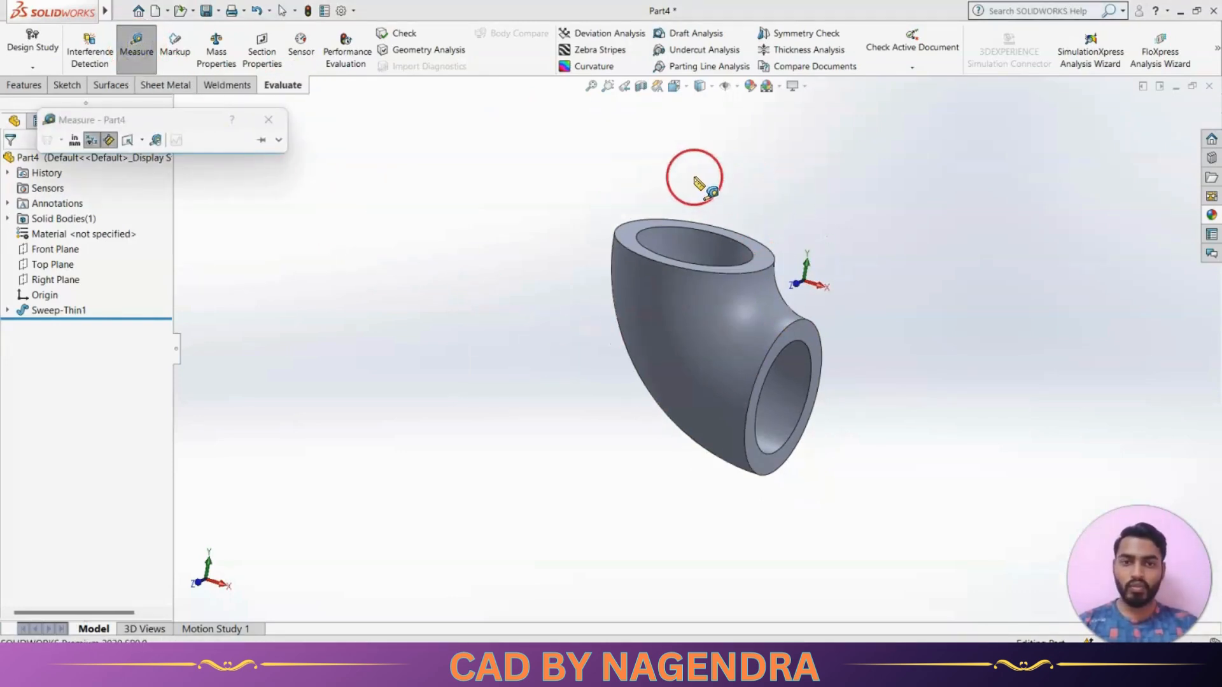
scroll(686, 191, "down", 2)
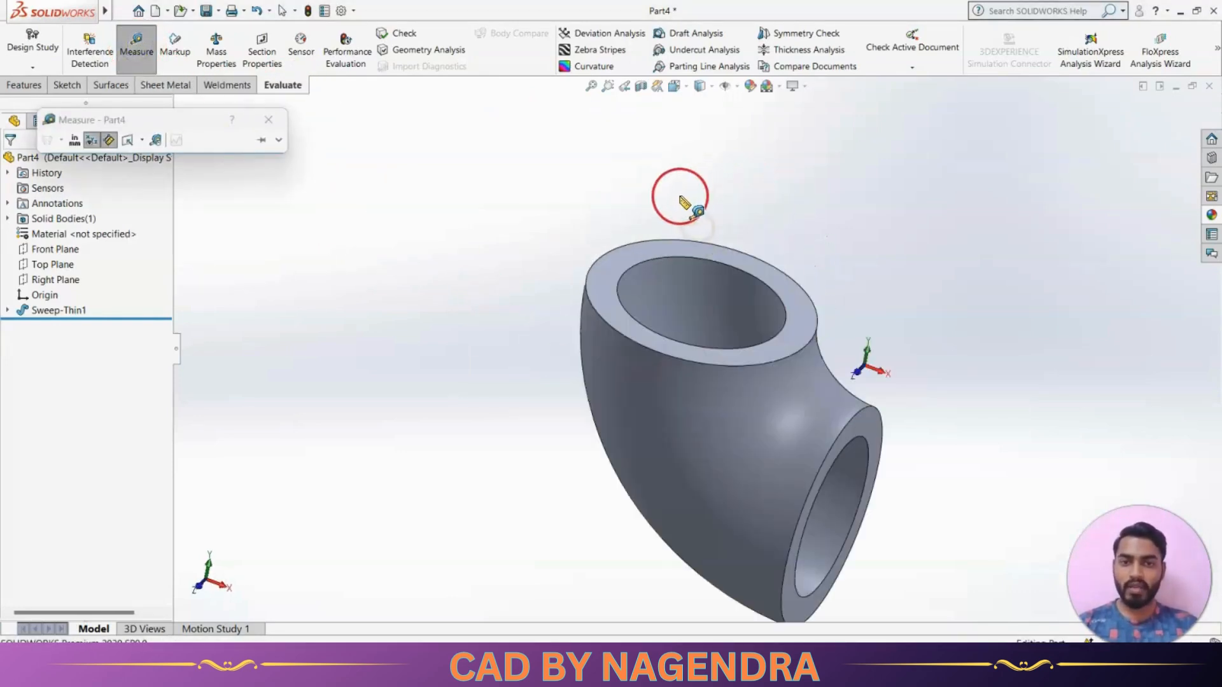
left_click(625, 248)
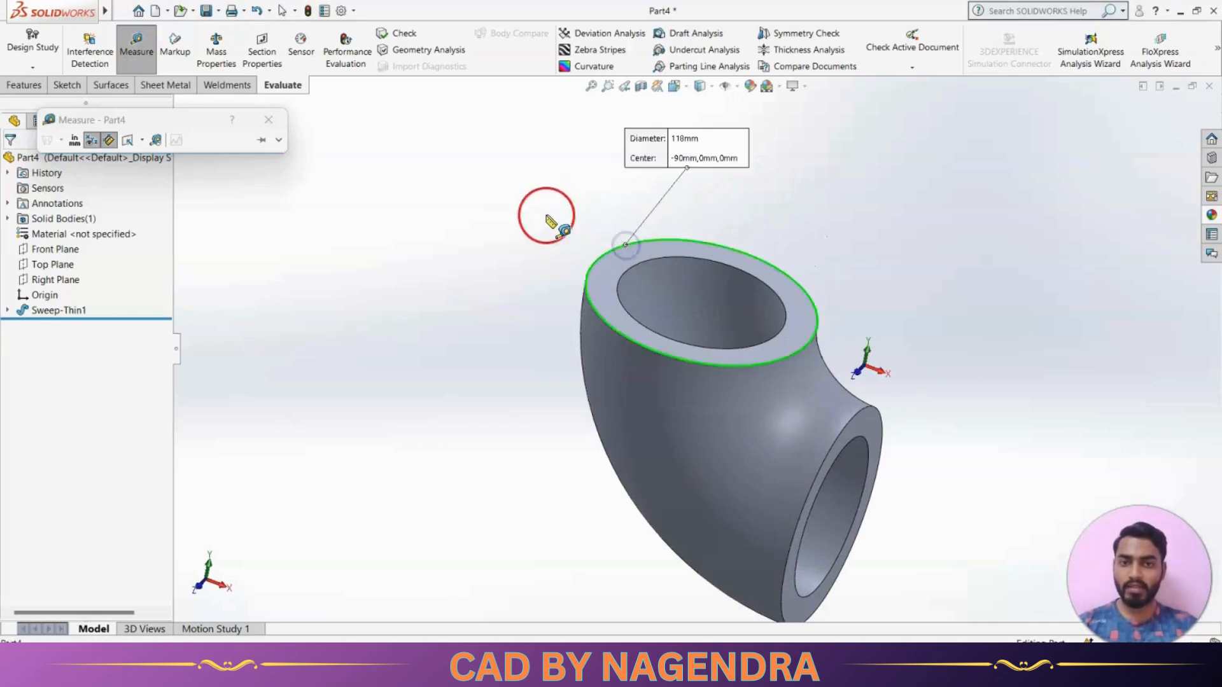
Compare the outer diameter with the reference drawing and measure the bore diameter at the elbow's upper end
left_click_drag(703, 164, 495, 204)
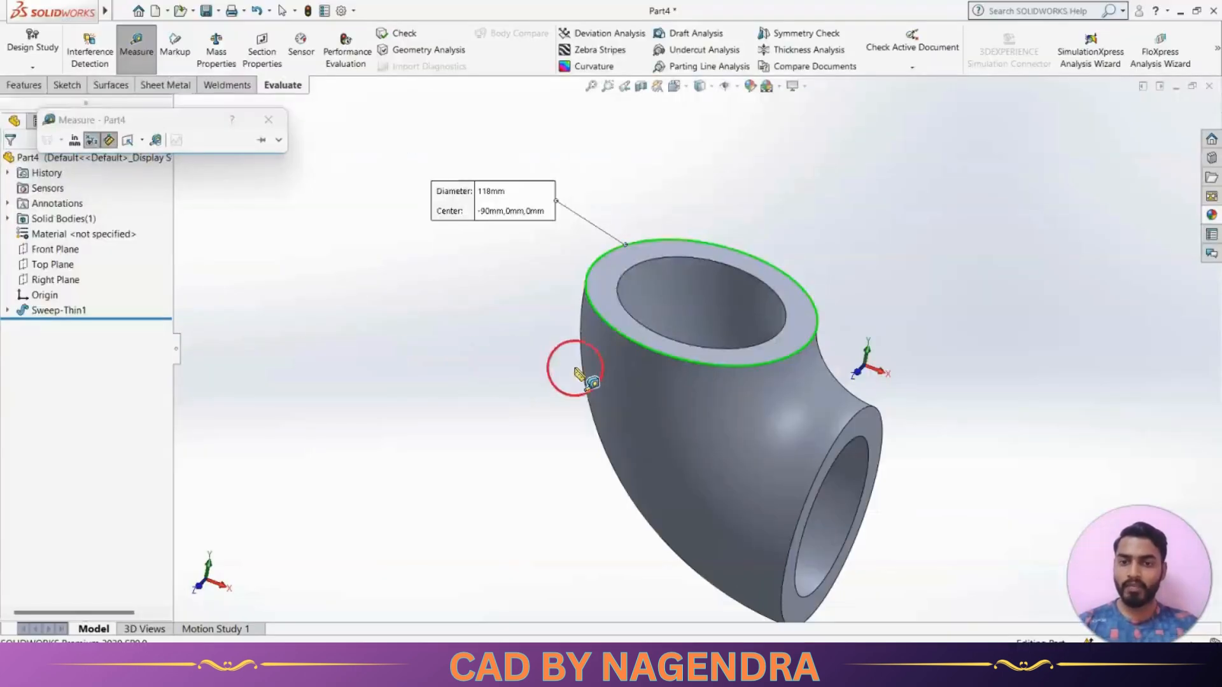
left_click(677, 257)
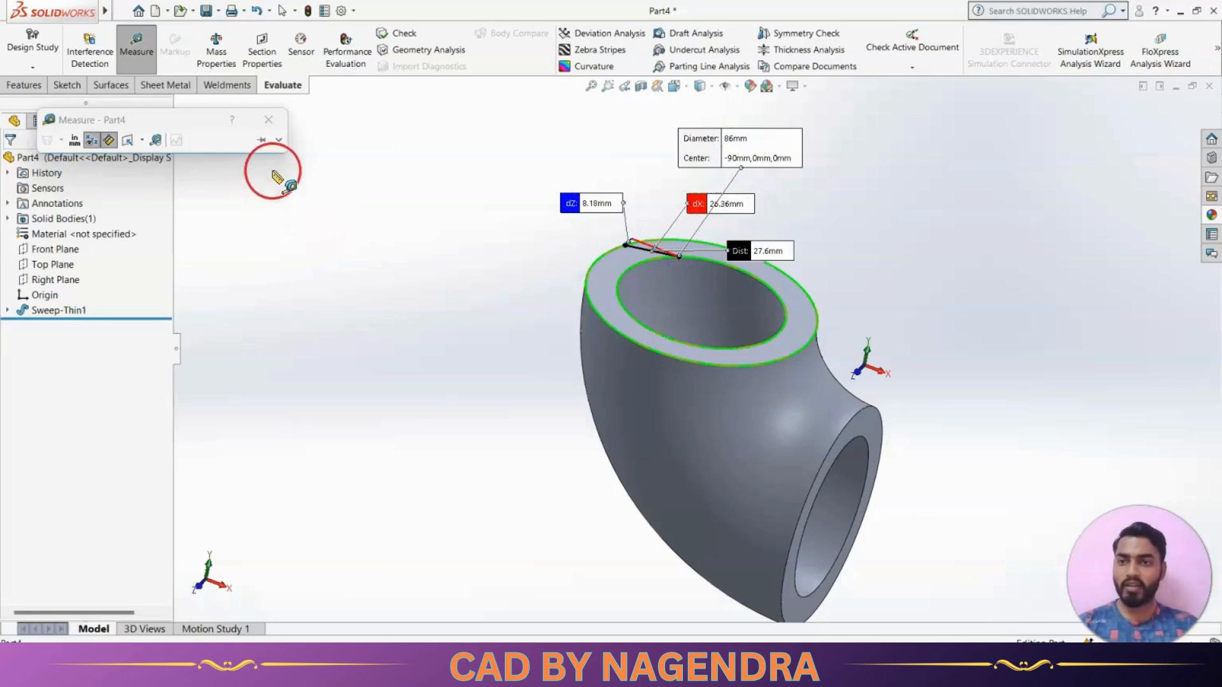
left_click(269, 121)
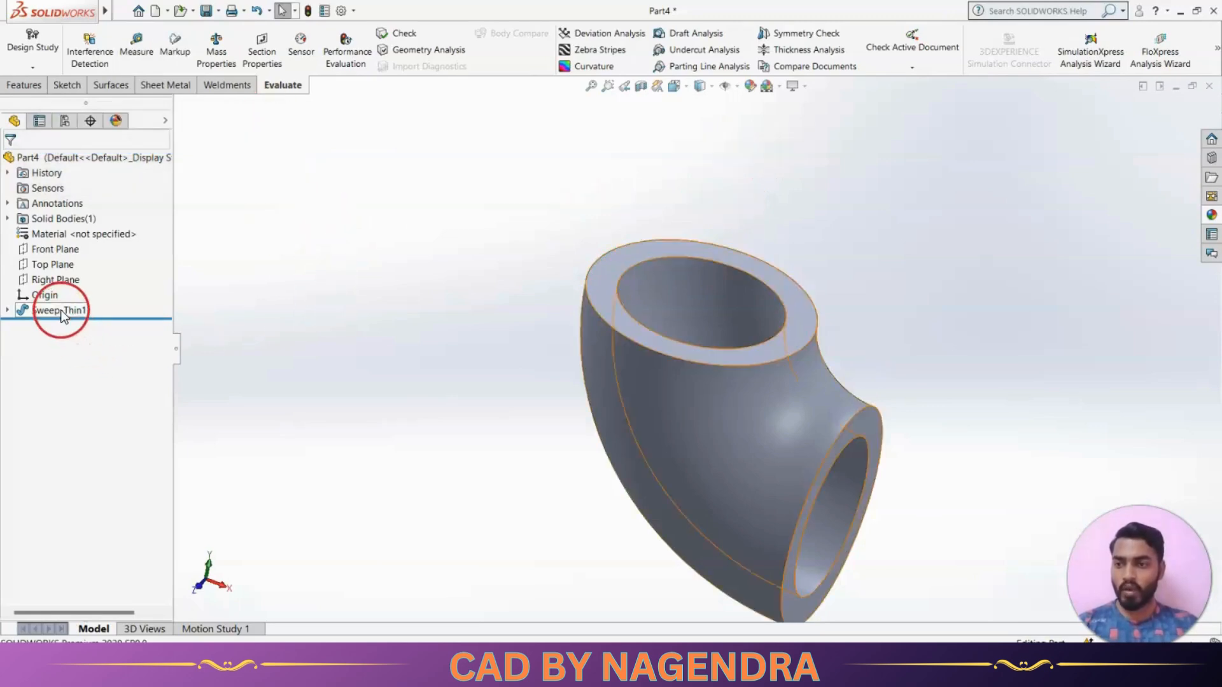
Edit the thin-walled sweep so that its 16 mm wall lies on the inner side of the 86 mm profile
left_click(60, 310)
left_click(72, 272)
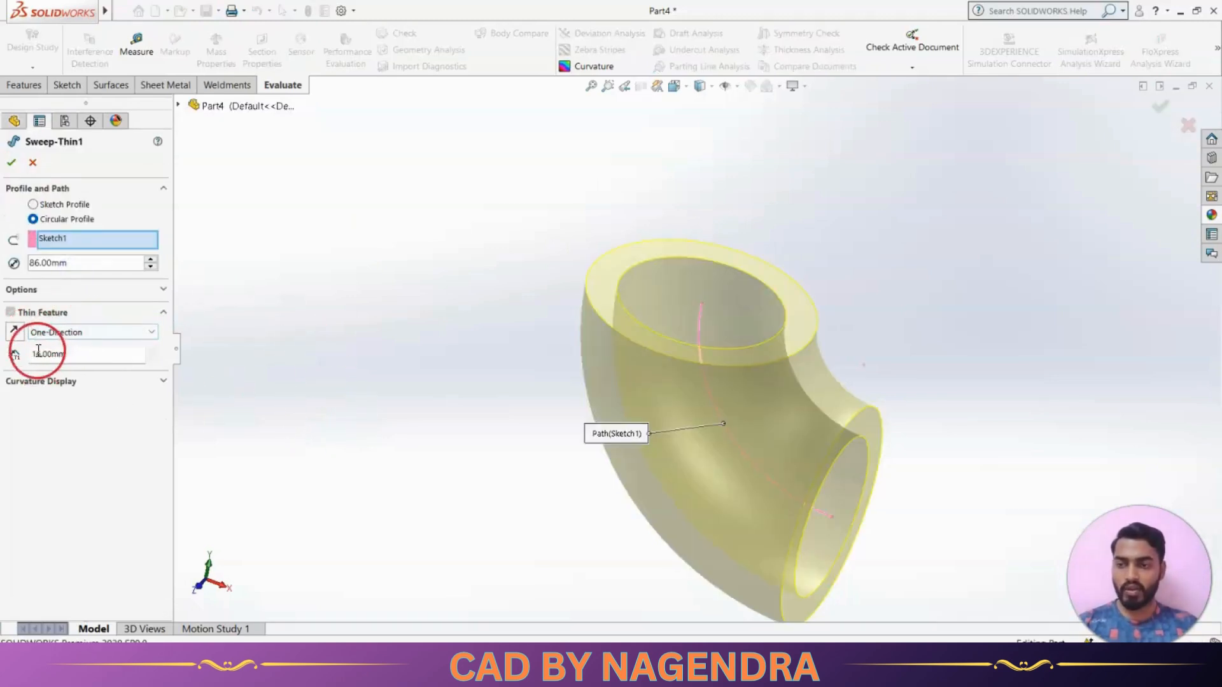
left_click(14, 333)
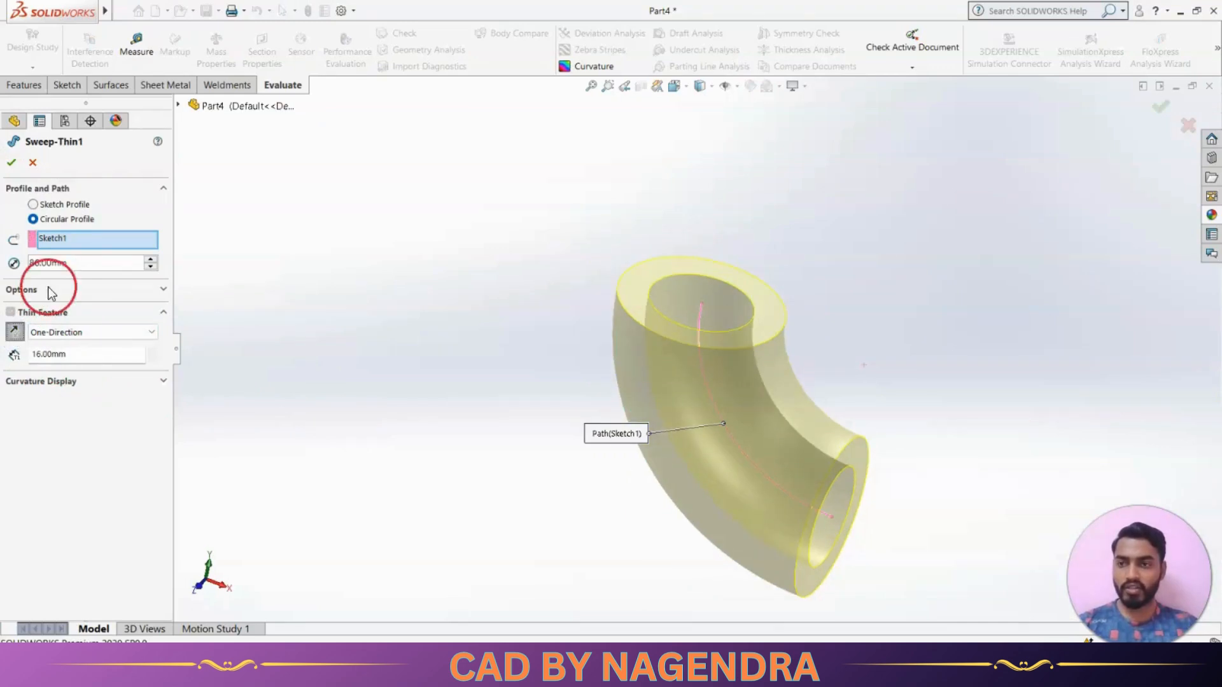
left_click(11, 163)
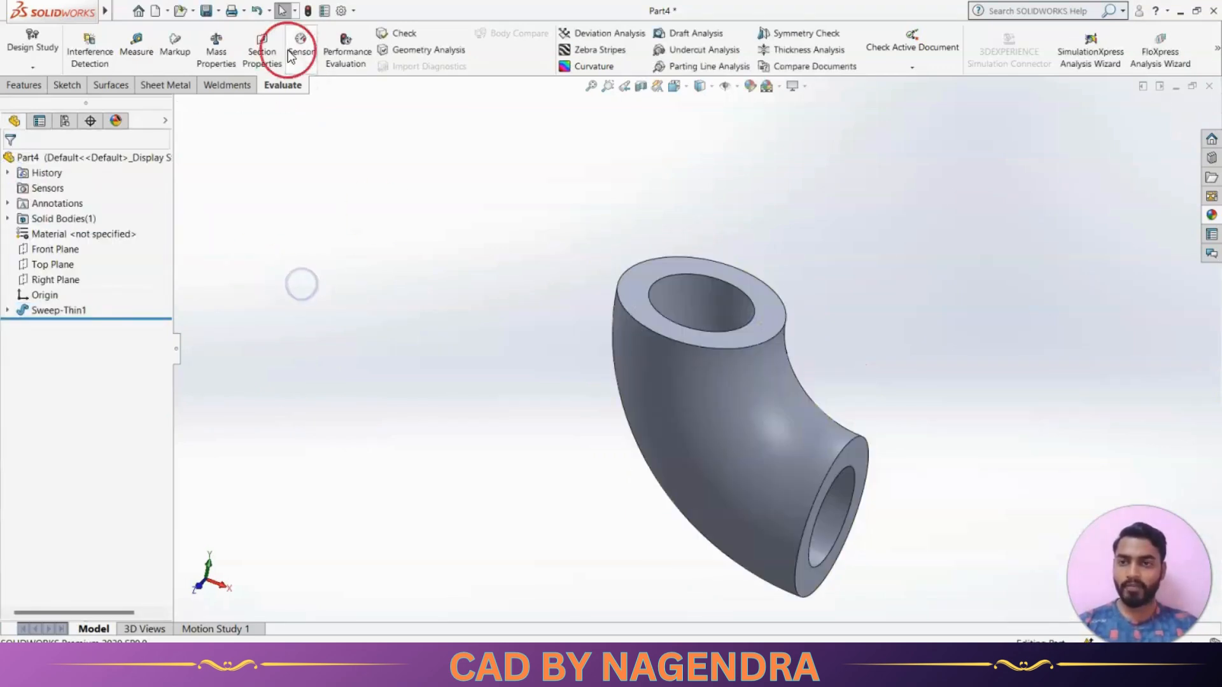
Measure the outer and inner diameters of the elbow's upper end again and compare them with the reference drawing
left_click(133, 41)
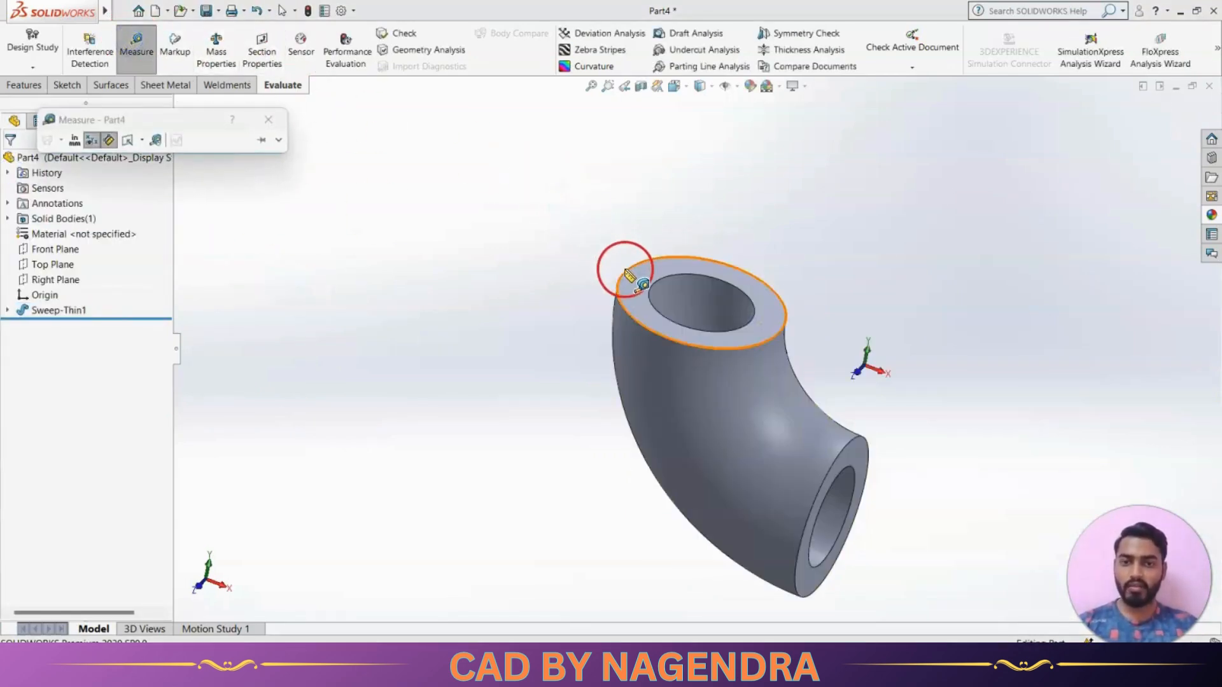
left_click(624, 271)
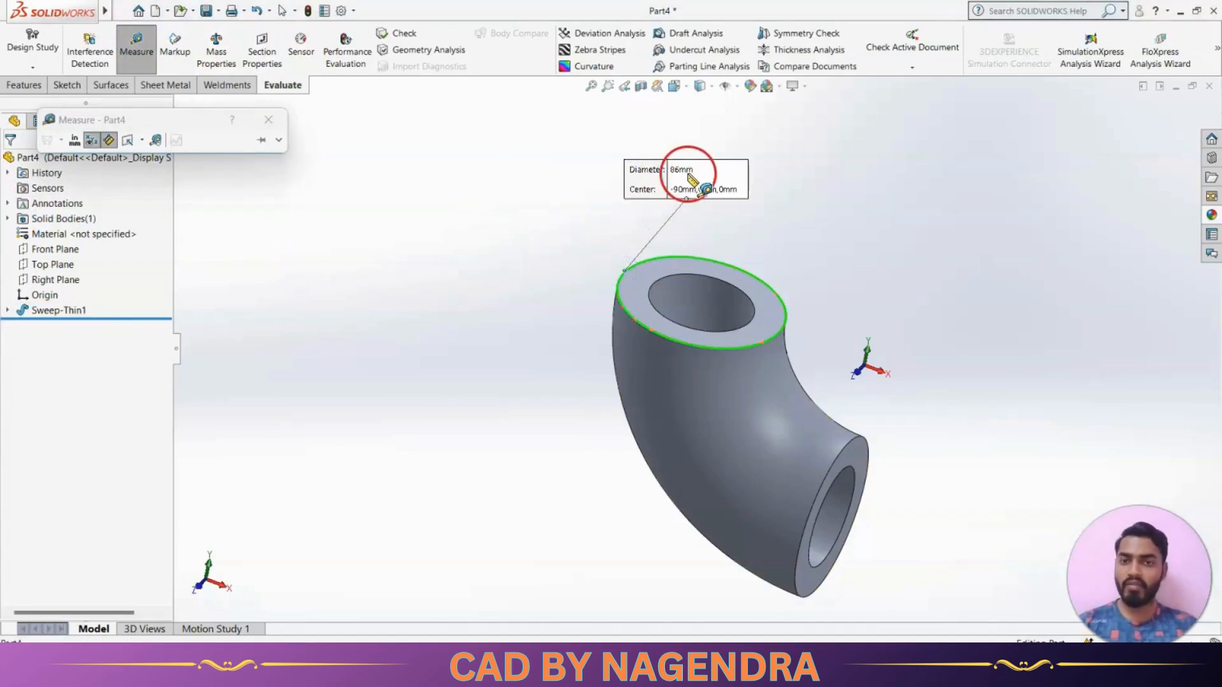
left_click(712, 279)
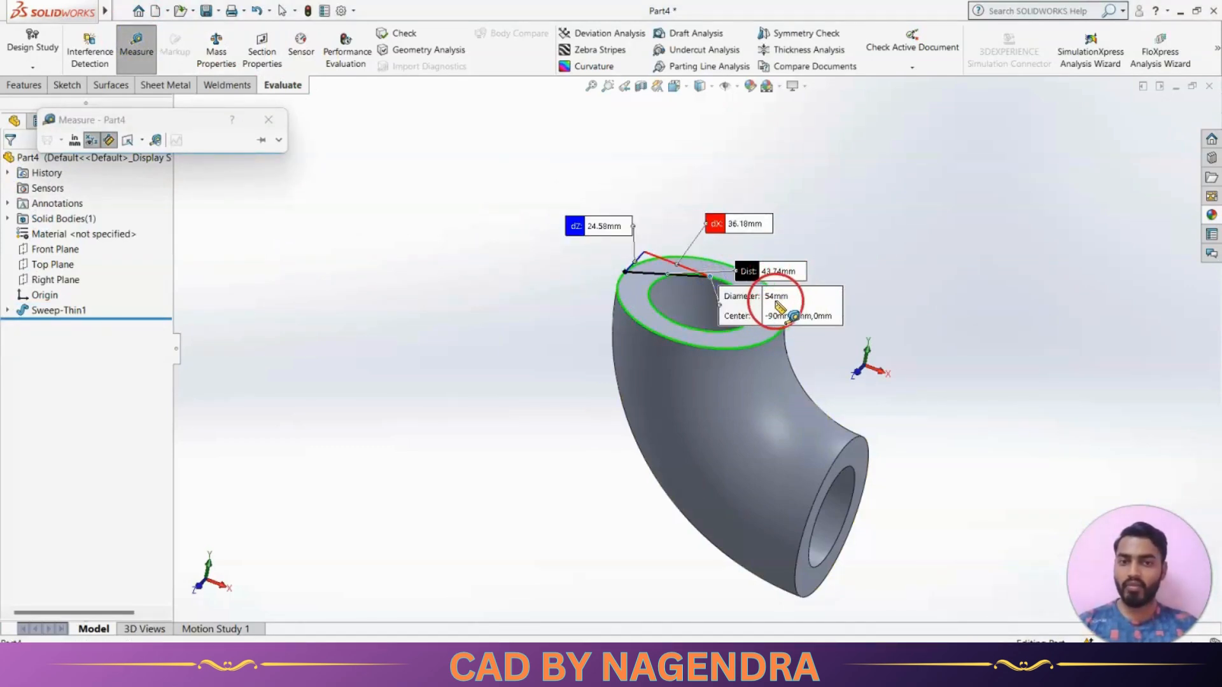
key("alt+Tab")
key("alt+Tab")
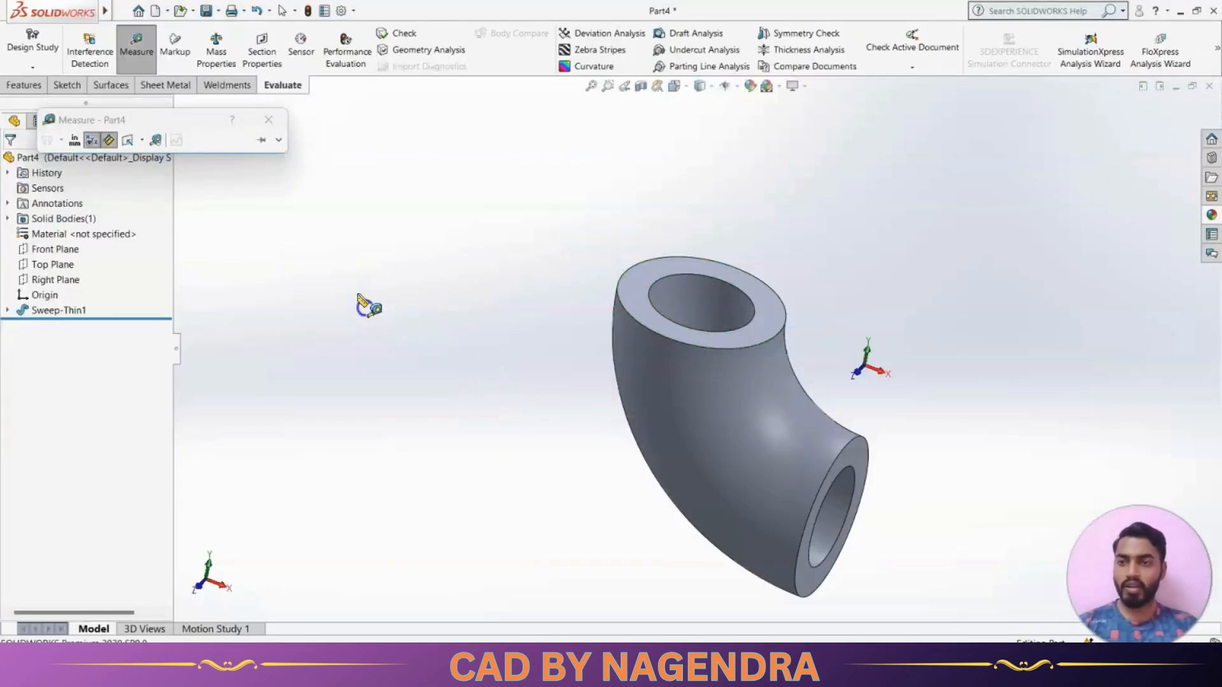
left_click(263, 120)
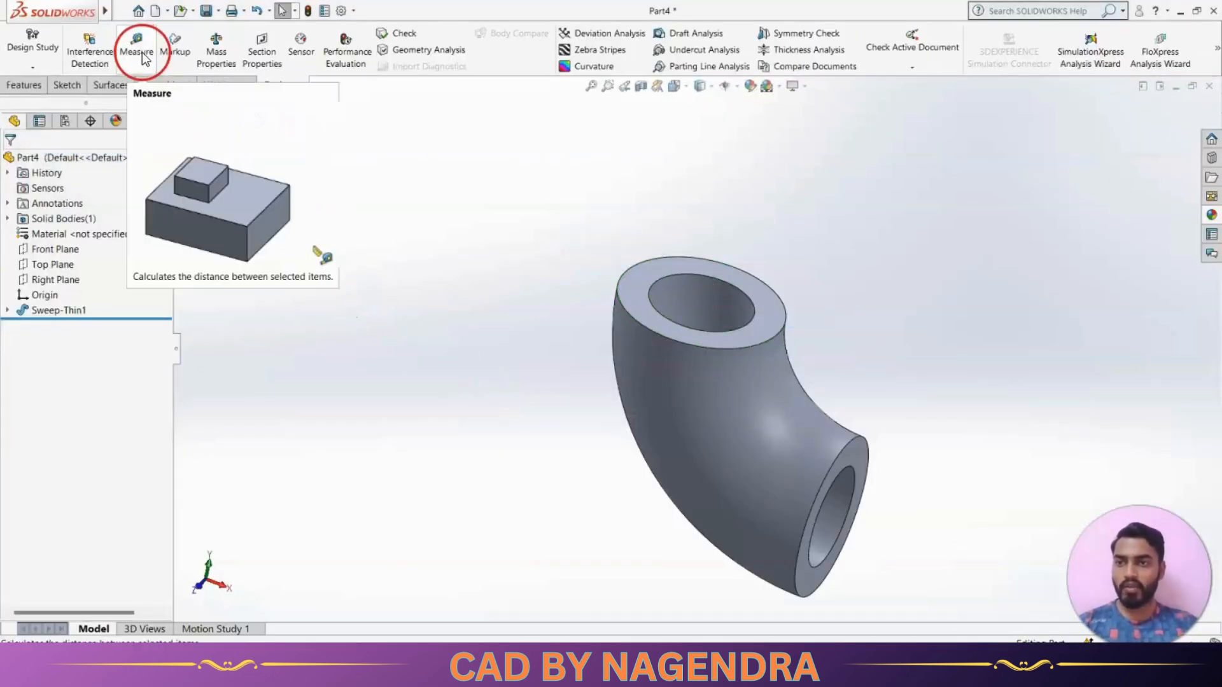
Review the upper flange on the reference drawing and start a sketch on the elbow's upper annular end face, viewed straight on
left_click(25, 85)
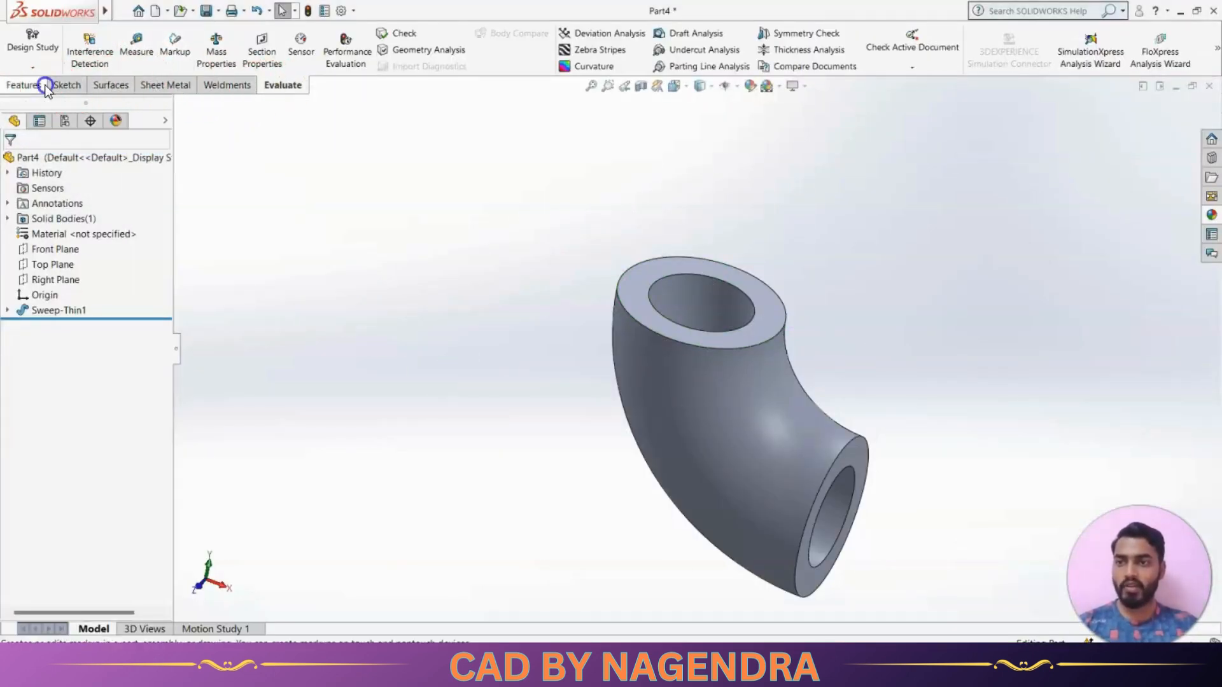
left_click(753, 46)
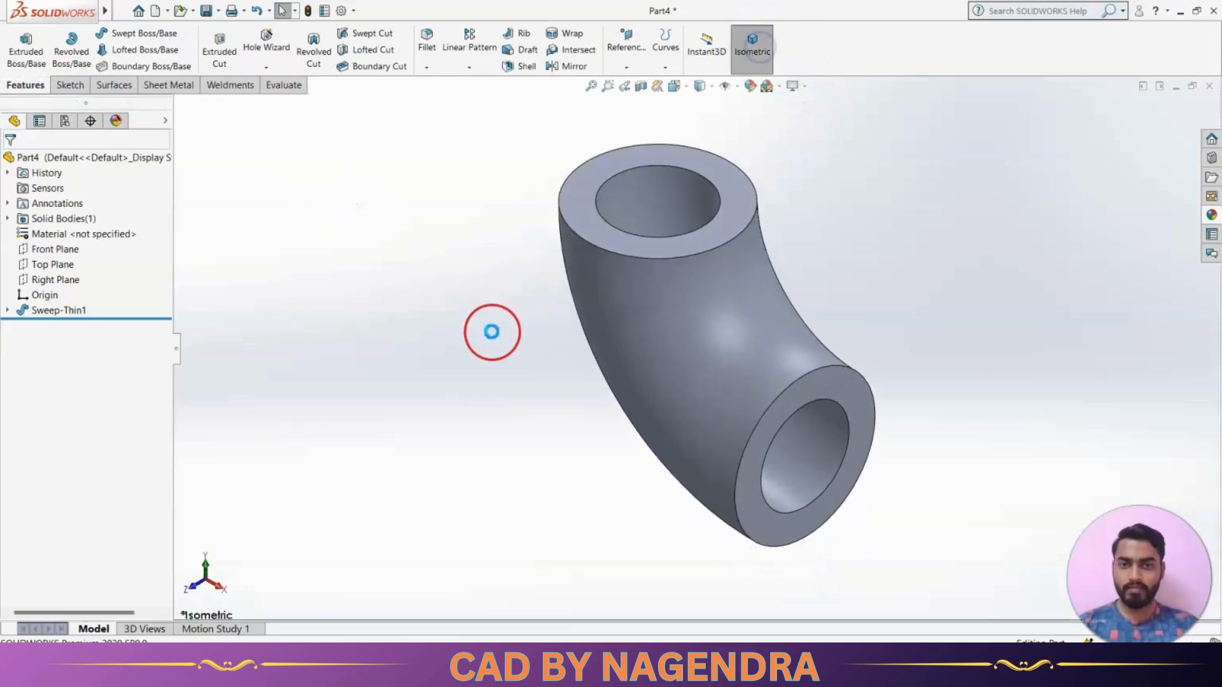
key("alt+Tab")
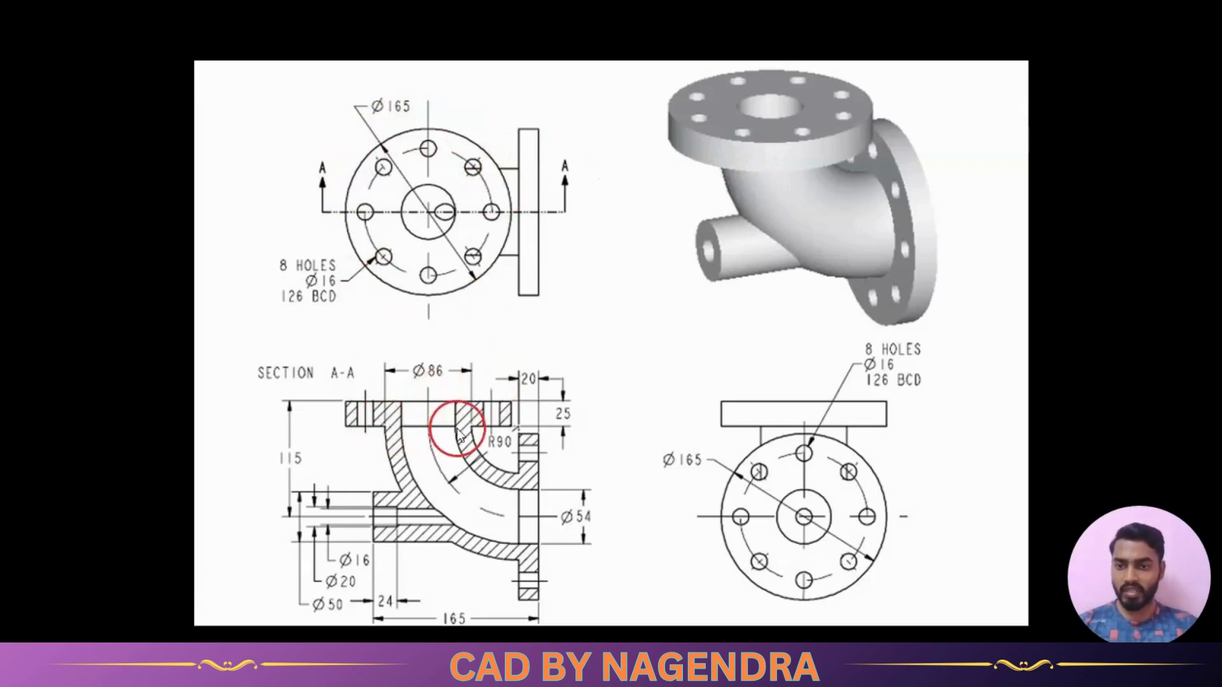
key("alt+Tab")
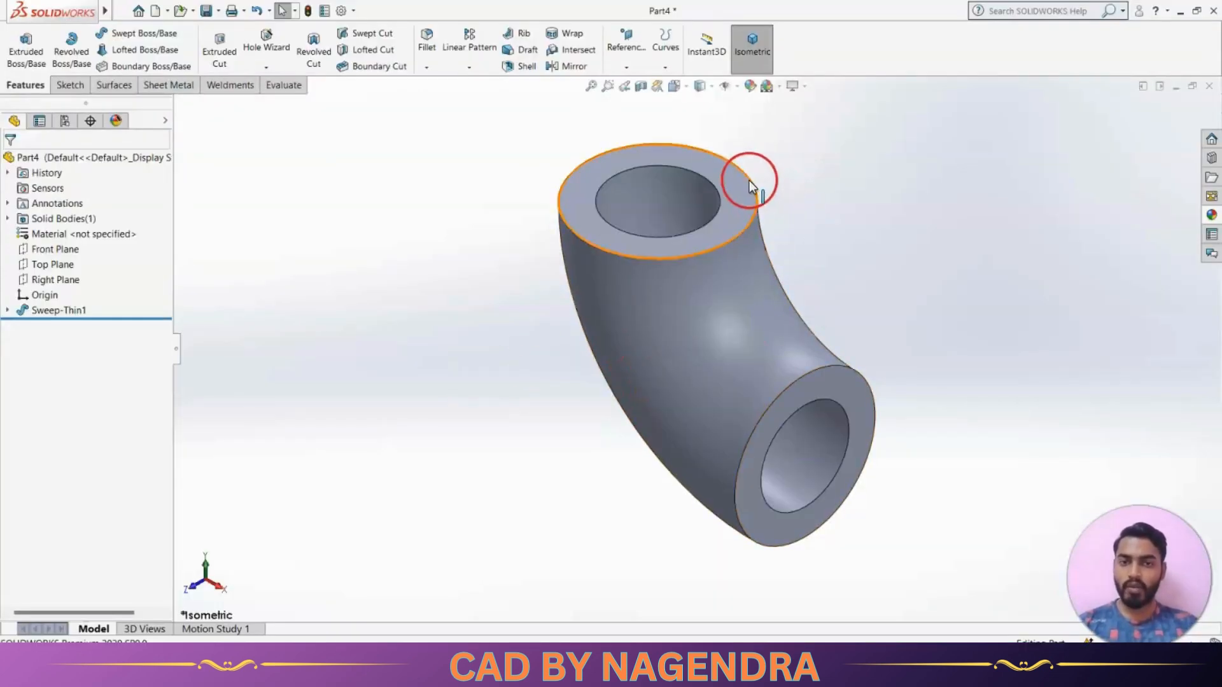
left_click(734, 203)
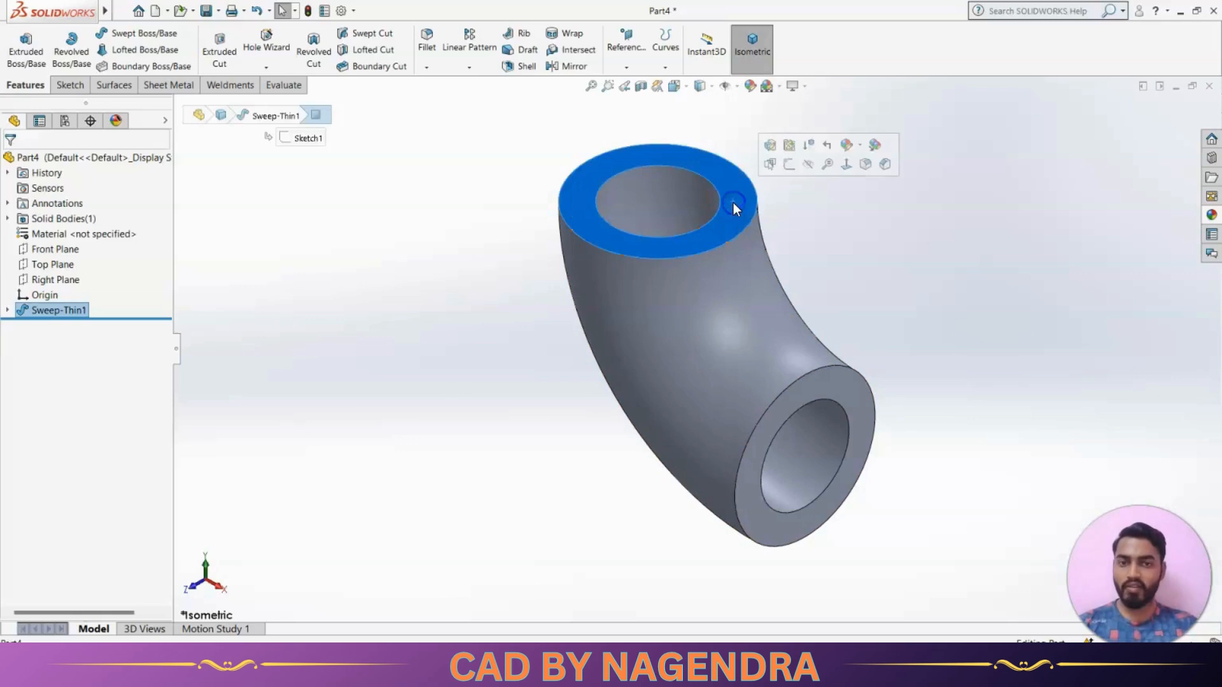
left_click(788, 166)
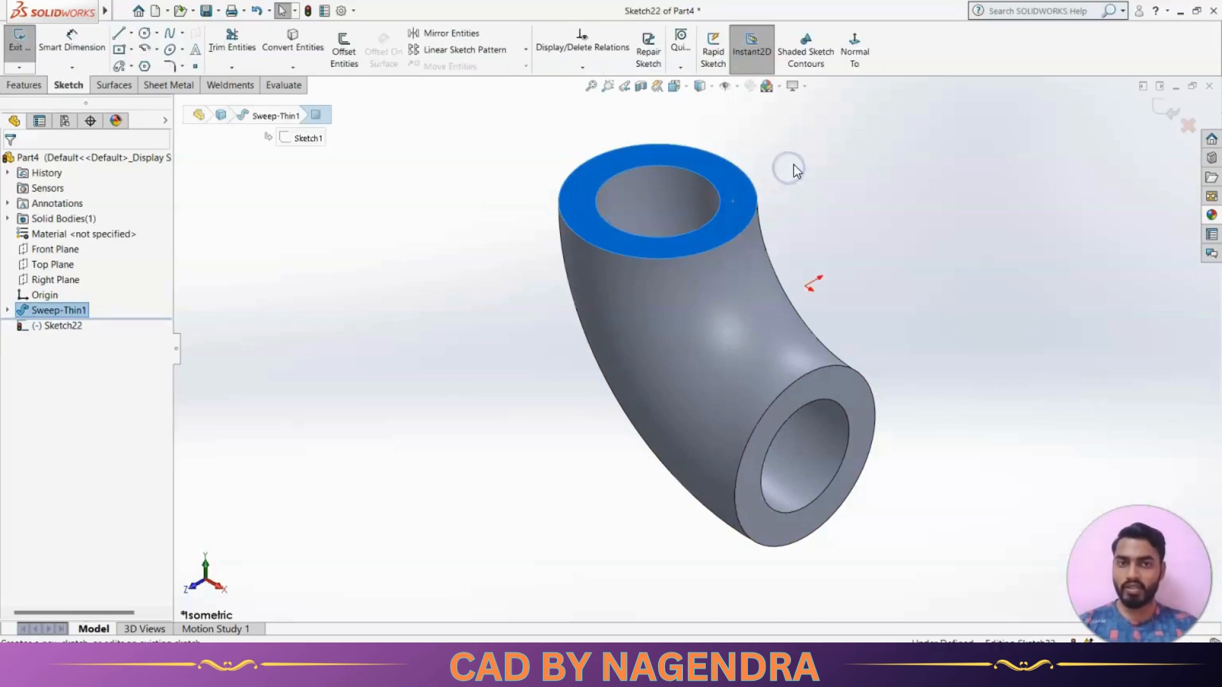
left_click(846, 61)
scroll(791, 329, "up", 2)
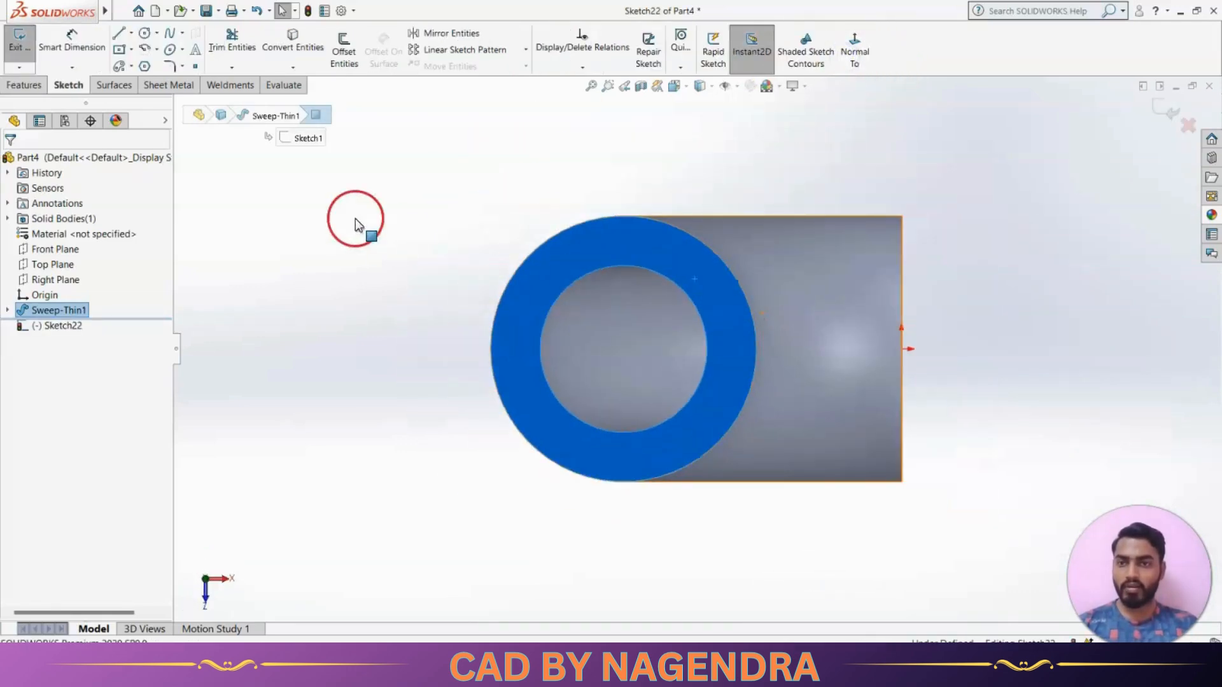
left_click(262, 220)
Check the flange diameter on the reference drawing and sketch a circle about 74 mm in diameter centred on the elbow's upper bore
key("alt+Tab")
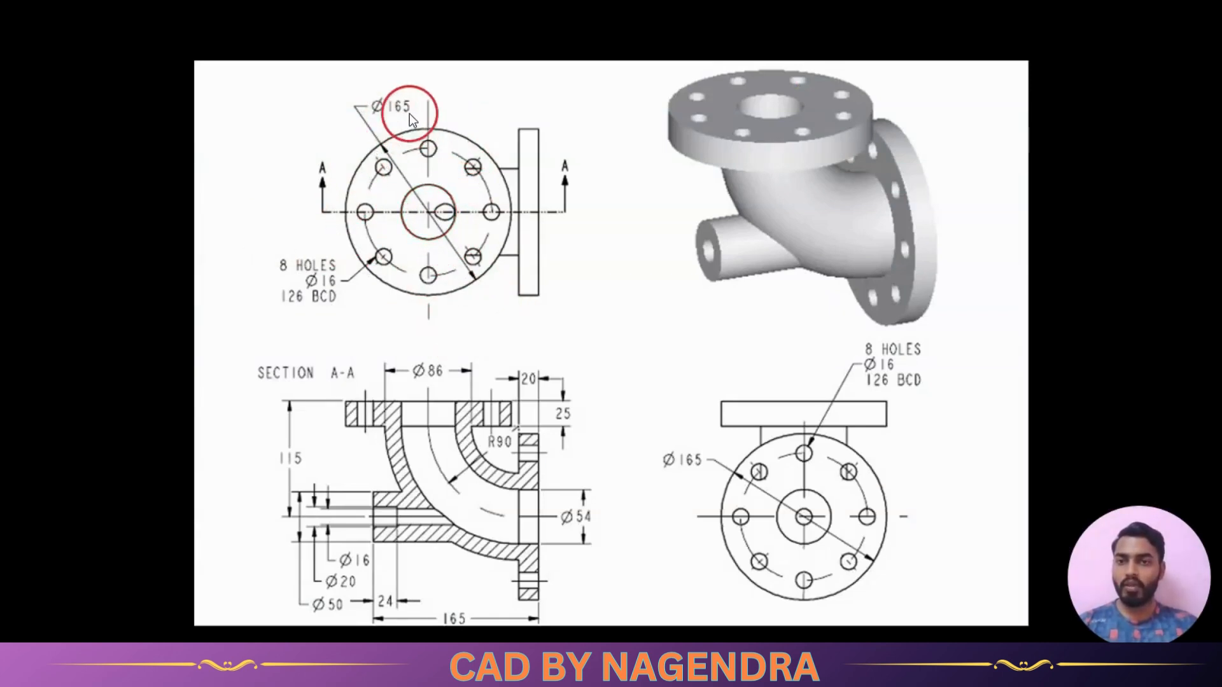
key("alt+Tab")
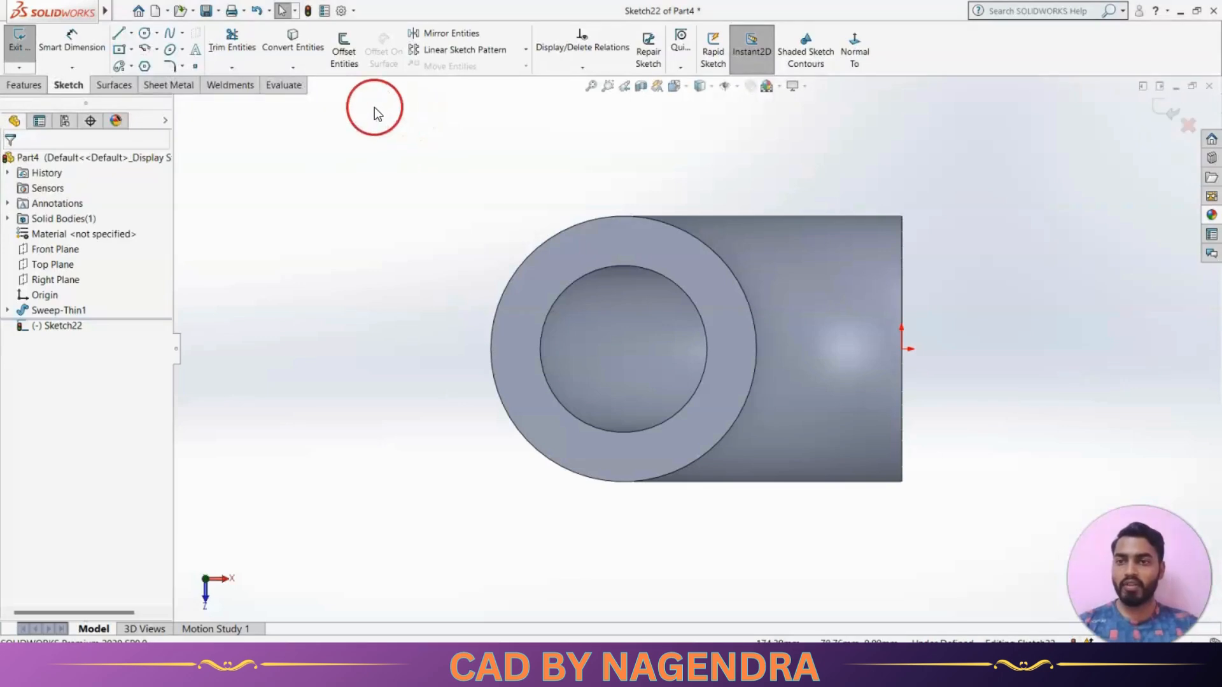
left_click(144, 33)
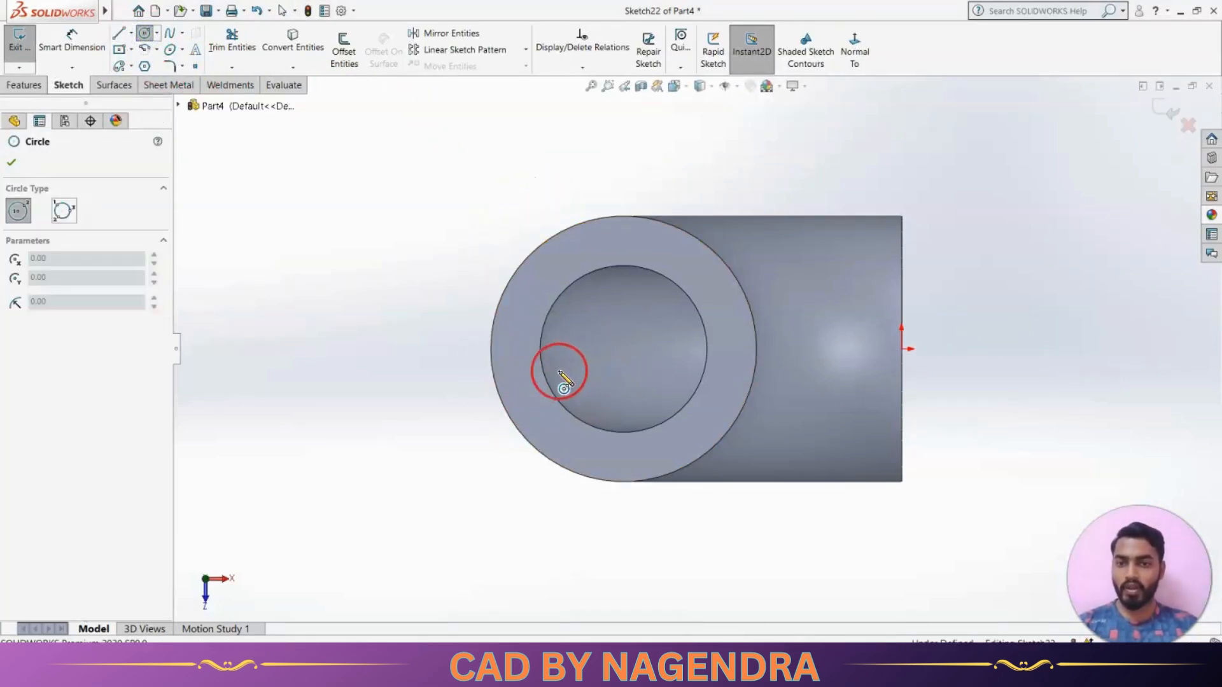
left_click(624, 349)
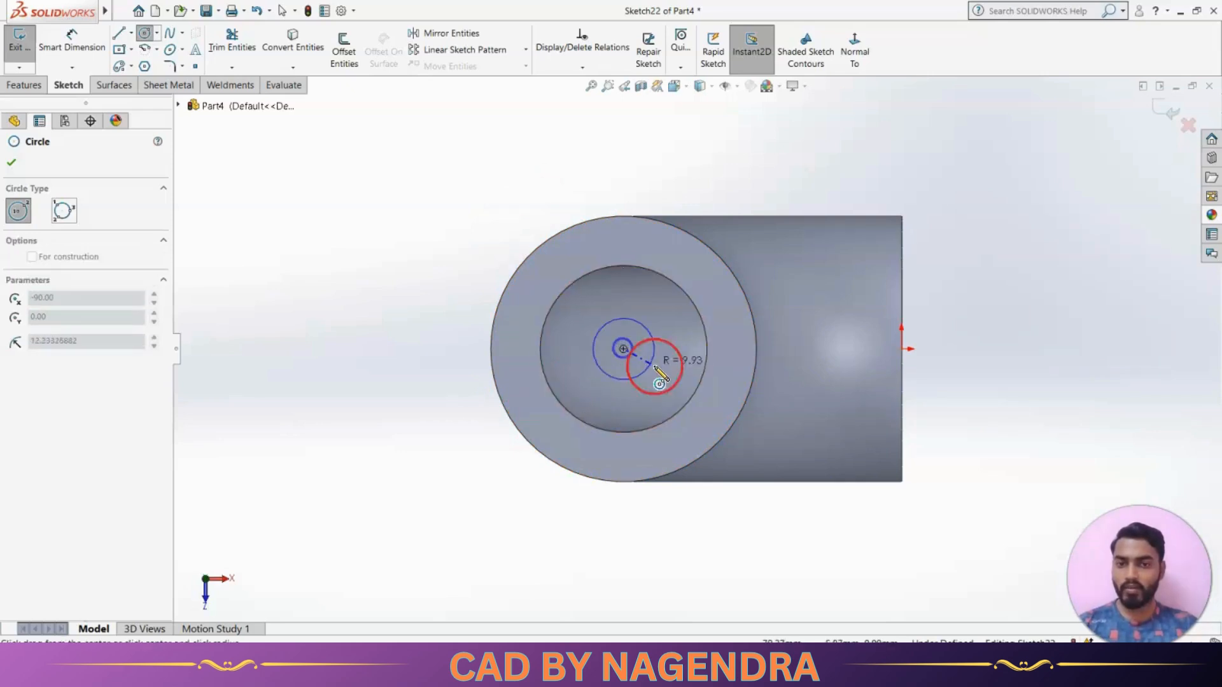
left_click(727, 395)
Dimension the flange circle with a diameter of 165 mm
left_click(71, 39)
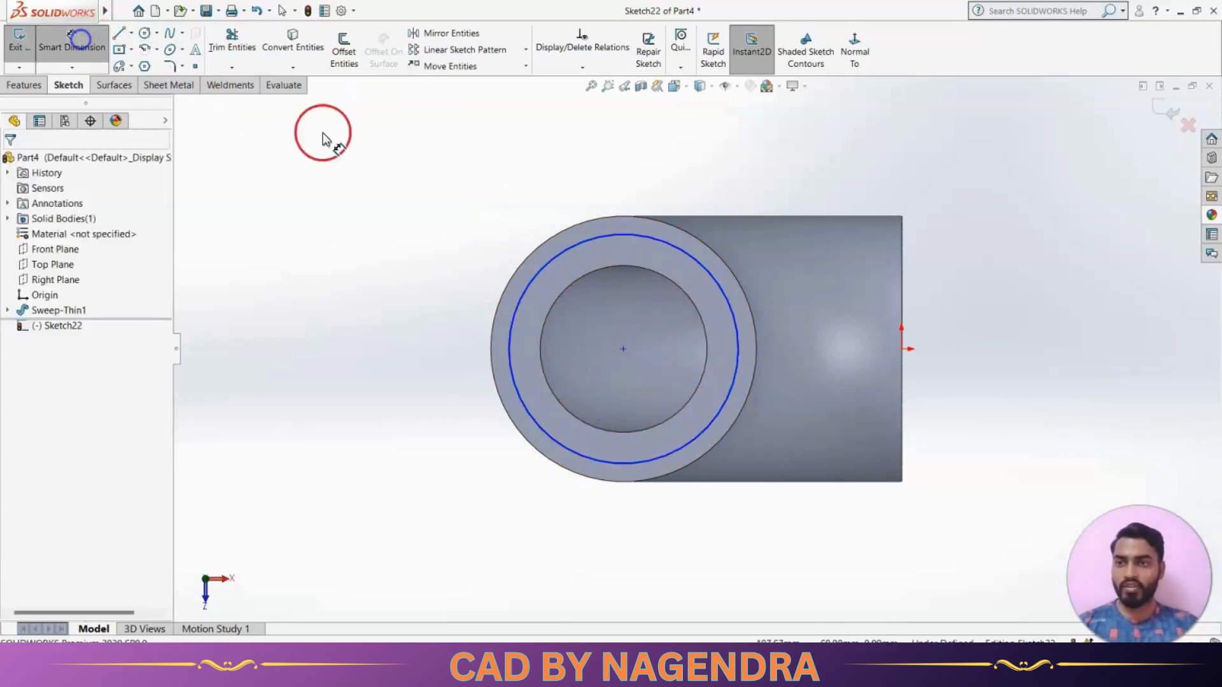
left_click(564, 254)
left_click(508, 176)
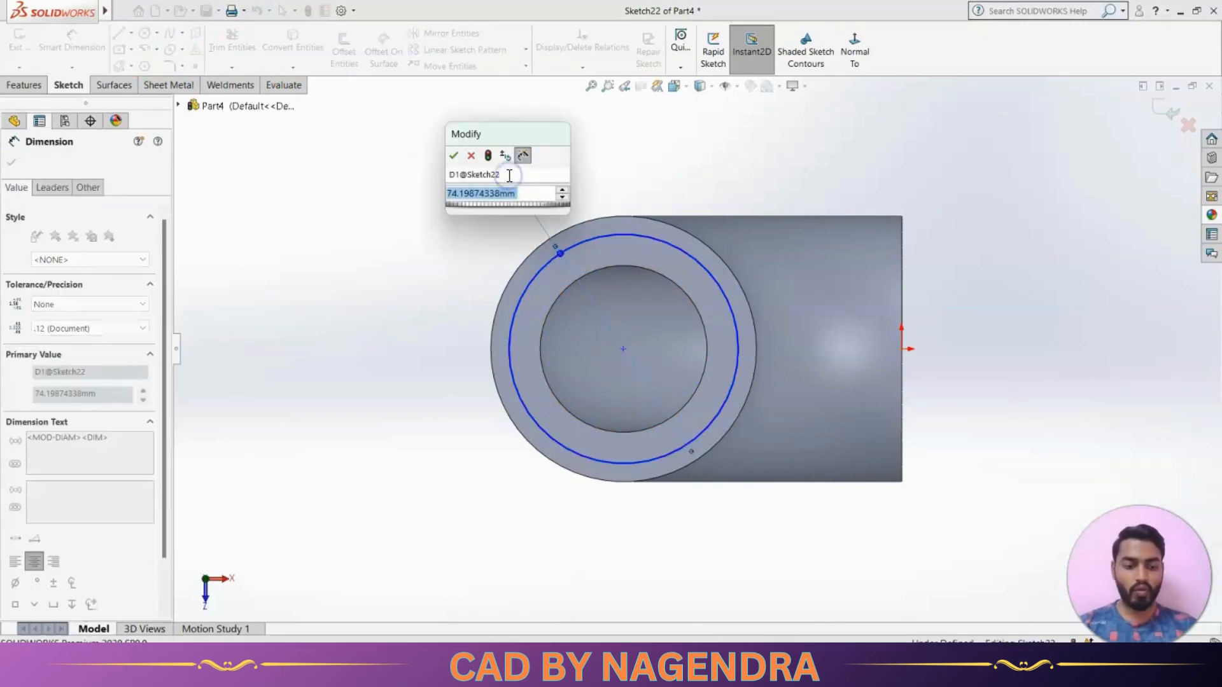
type("165")
key("Return")
left_click(456, 200)
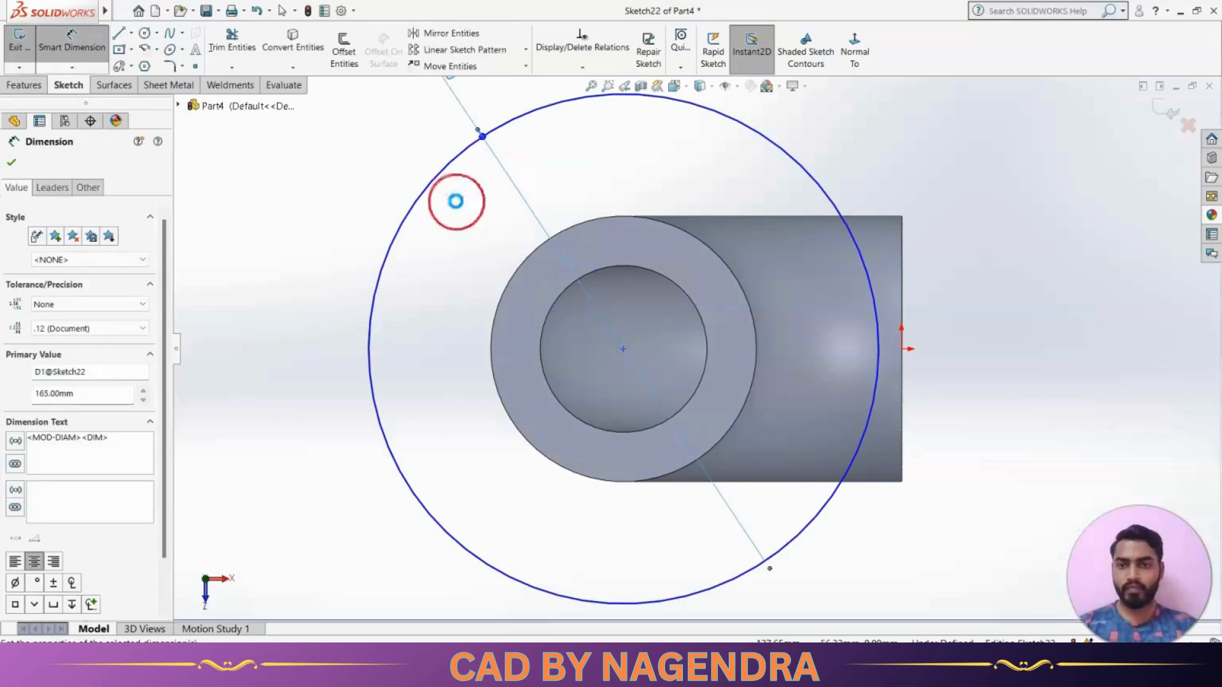
left_click(336, 307)
key("Escape")
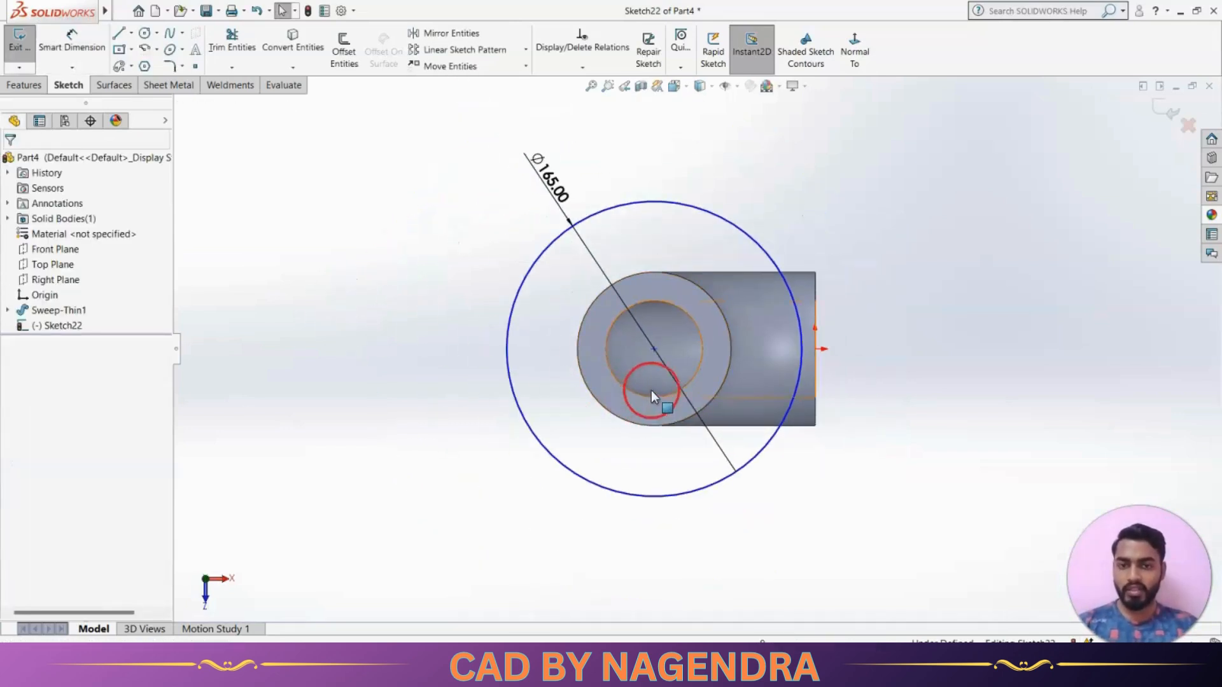
left_click(705, 491)
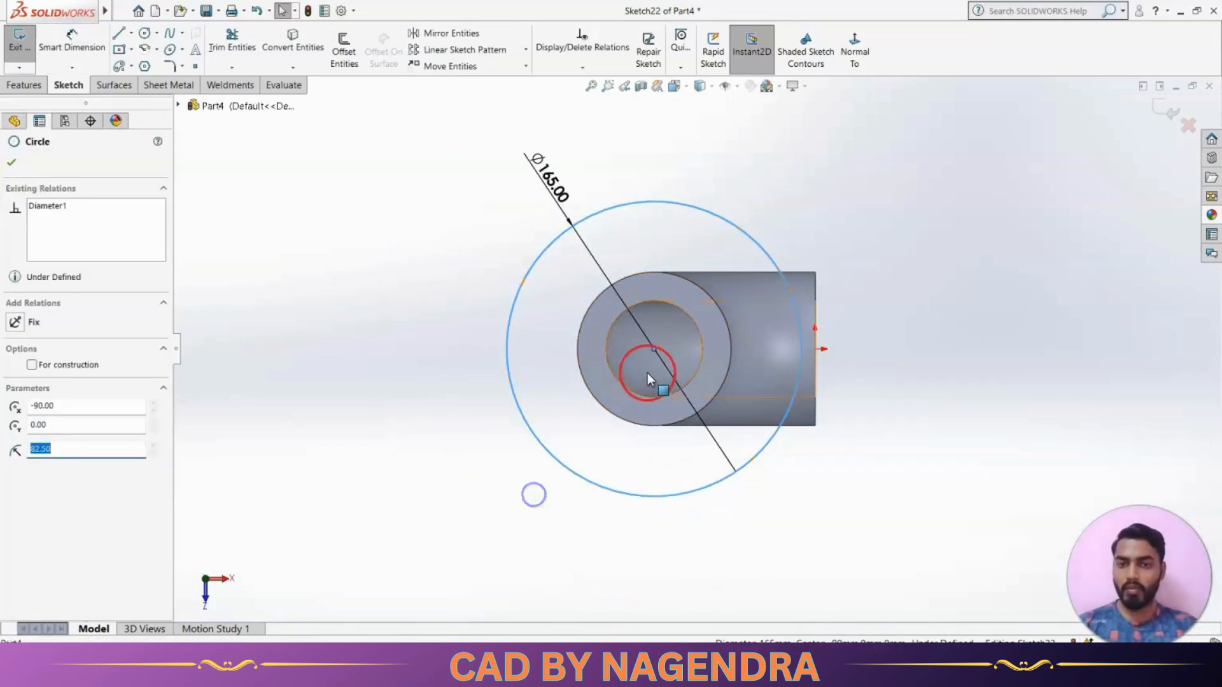
Move the 165 mm flange circle off the bore and make it concentric with the outer edge of the elbow's upper end face
left_click_drag(654, 348, 503, 325)
left_click(666, 544)
left_click(582, 67)
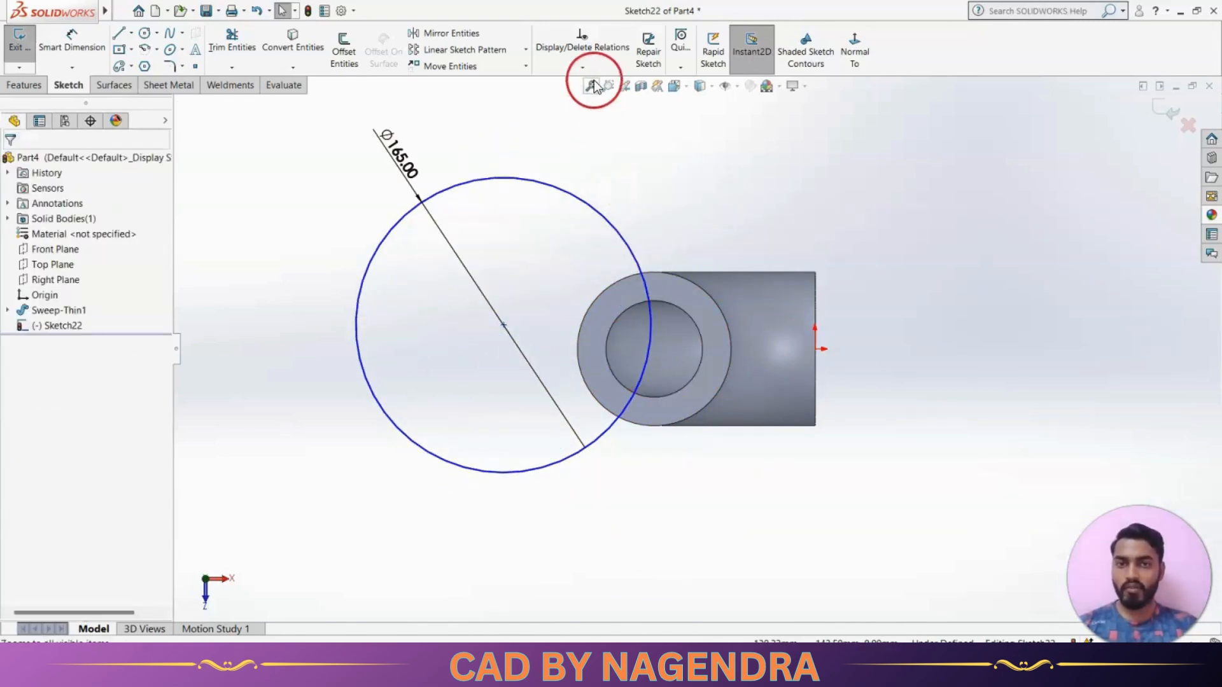
left_click(591, 99)
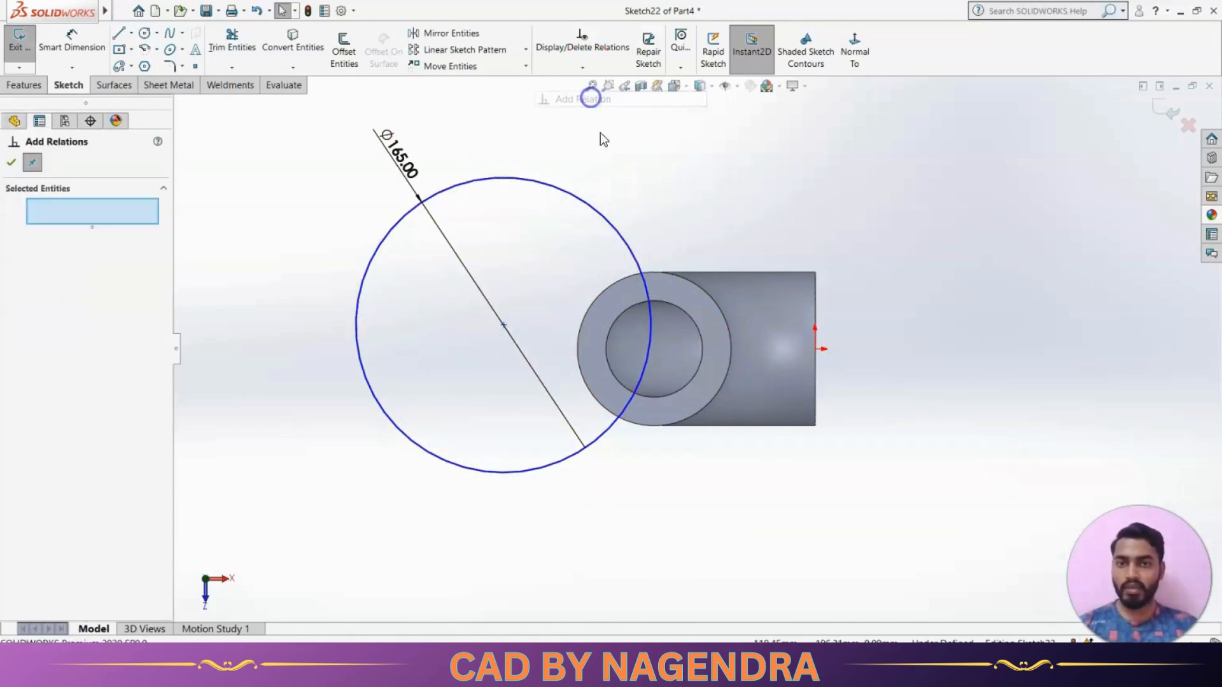
left_click(609, 219)
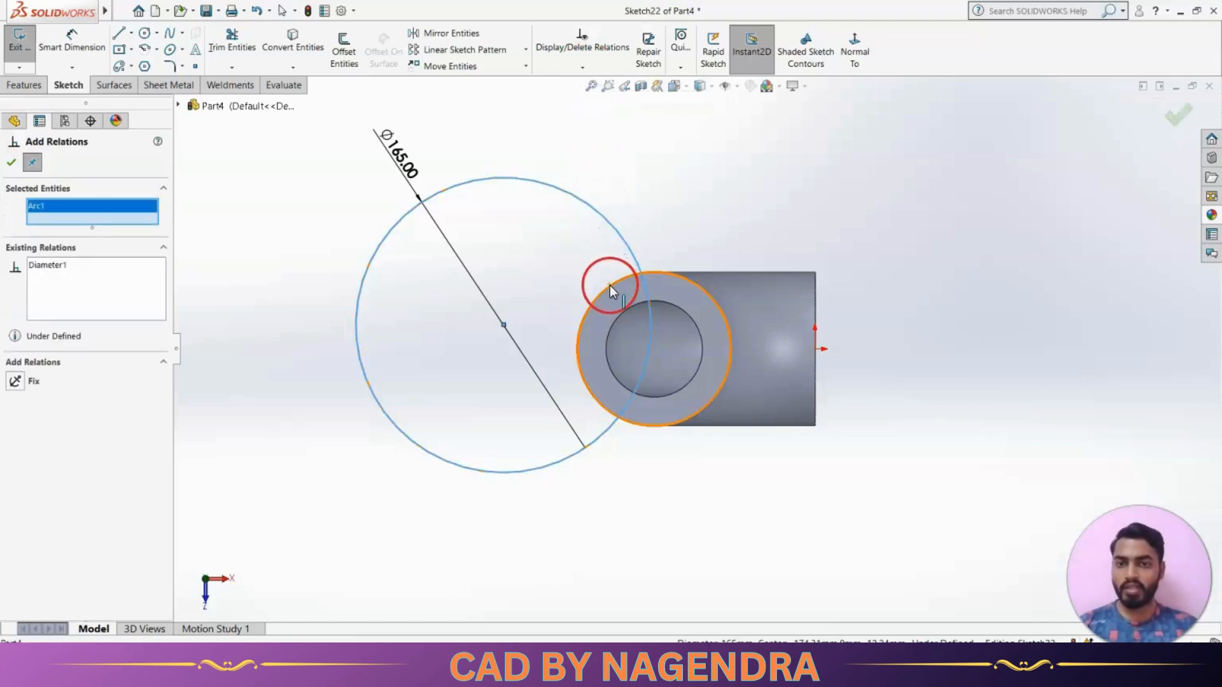
left_click(610, 285)
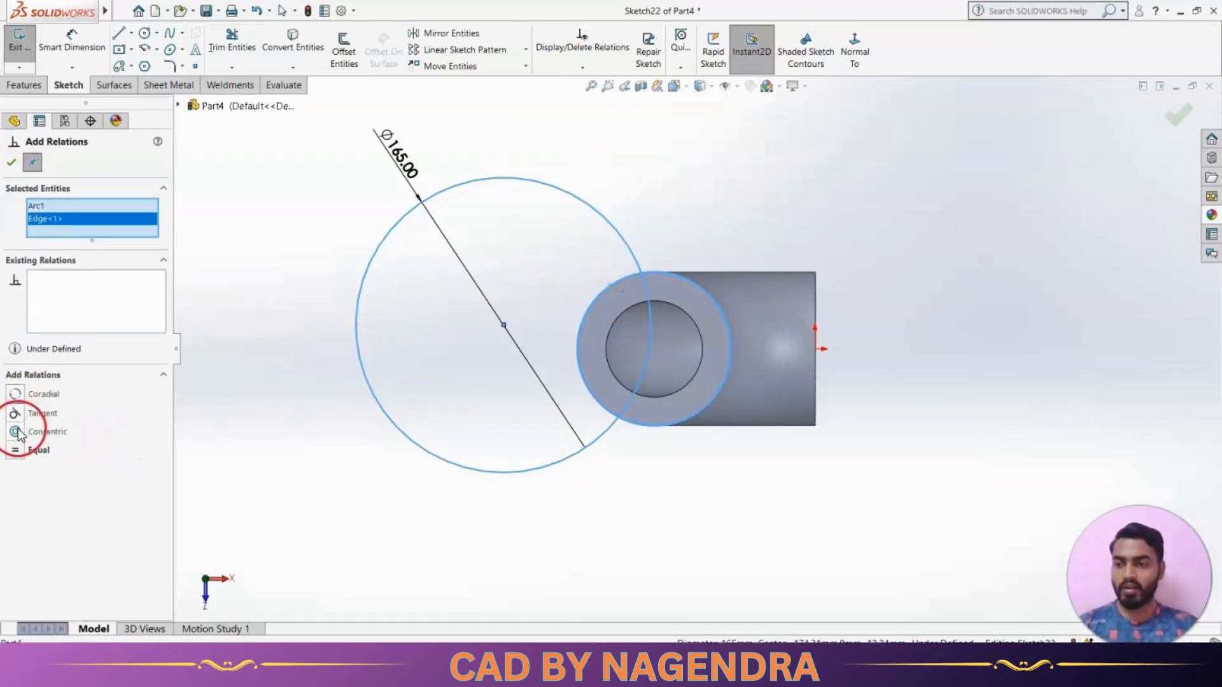
left_click(60, 431)
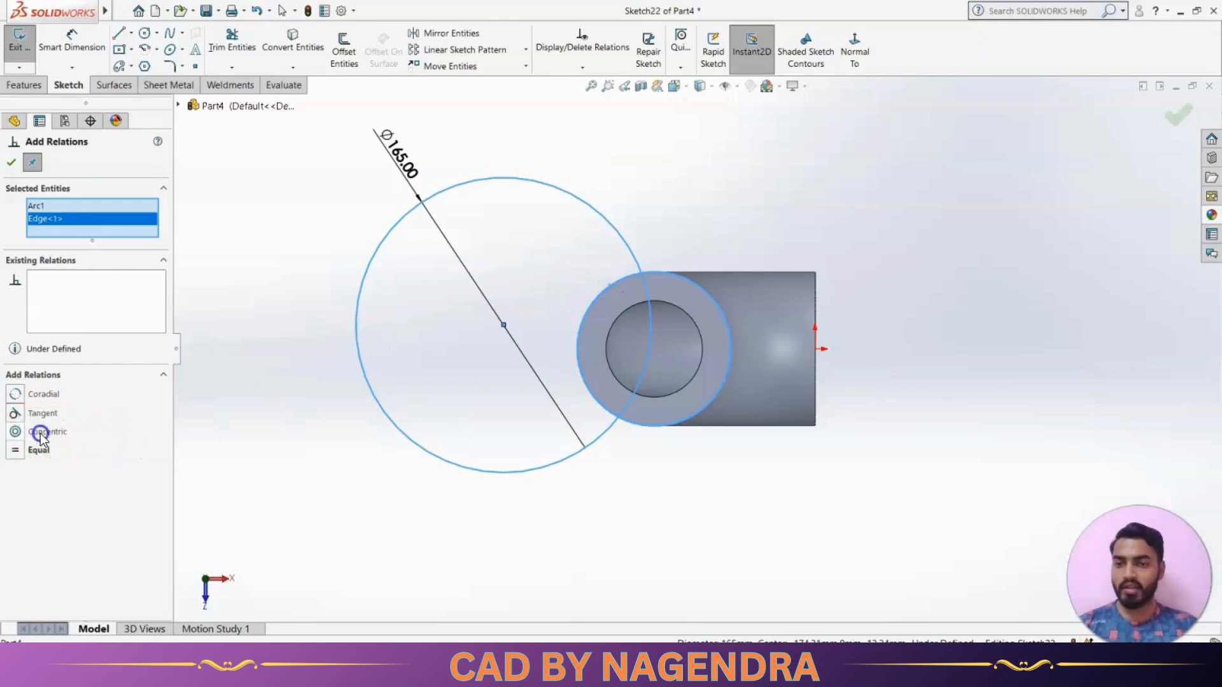
left_click(11, 162)
left_click(383, 285)
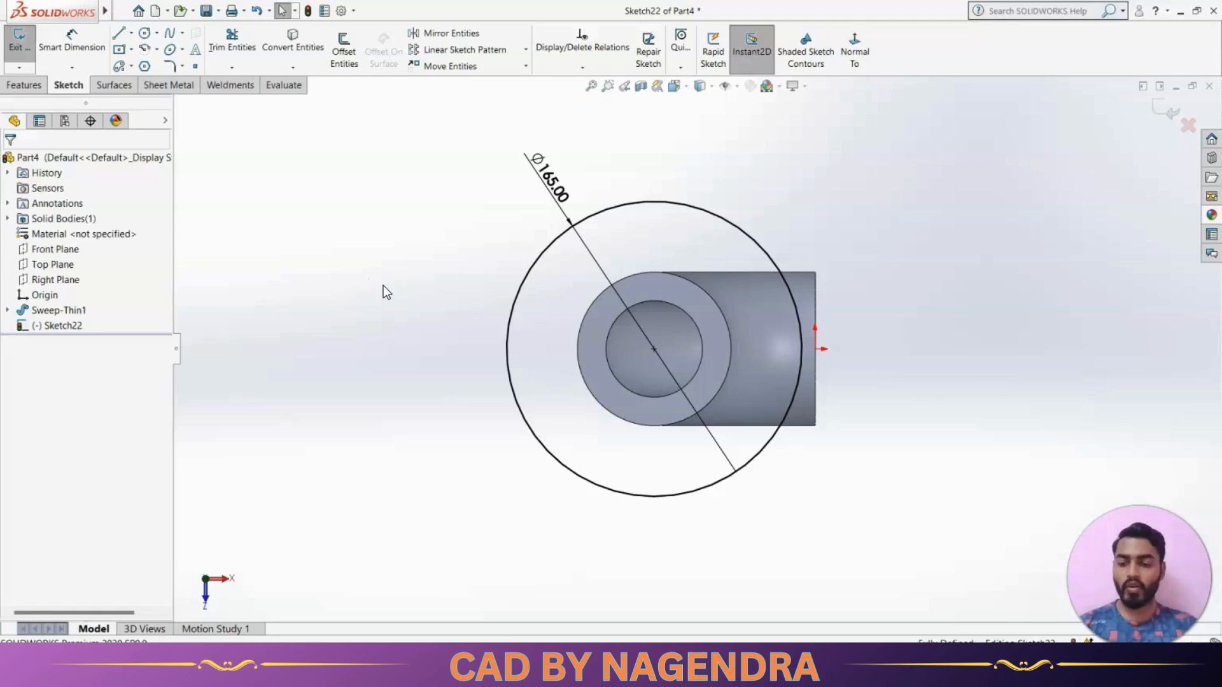
Check the flange bore on the reference drawing, convert the upper end's inner bore edge into the sketch and exit the sketch
key("alt+Tab")
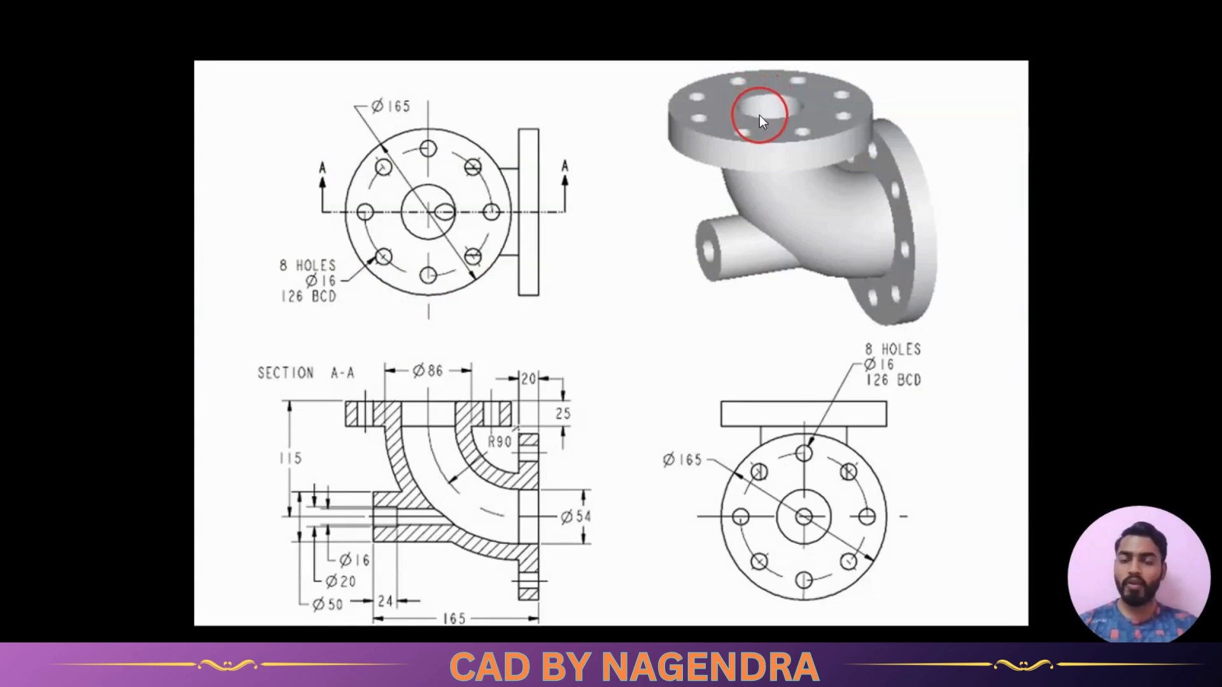
key("alt+Tab")
left_click(468, 205)
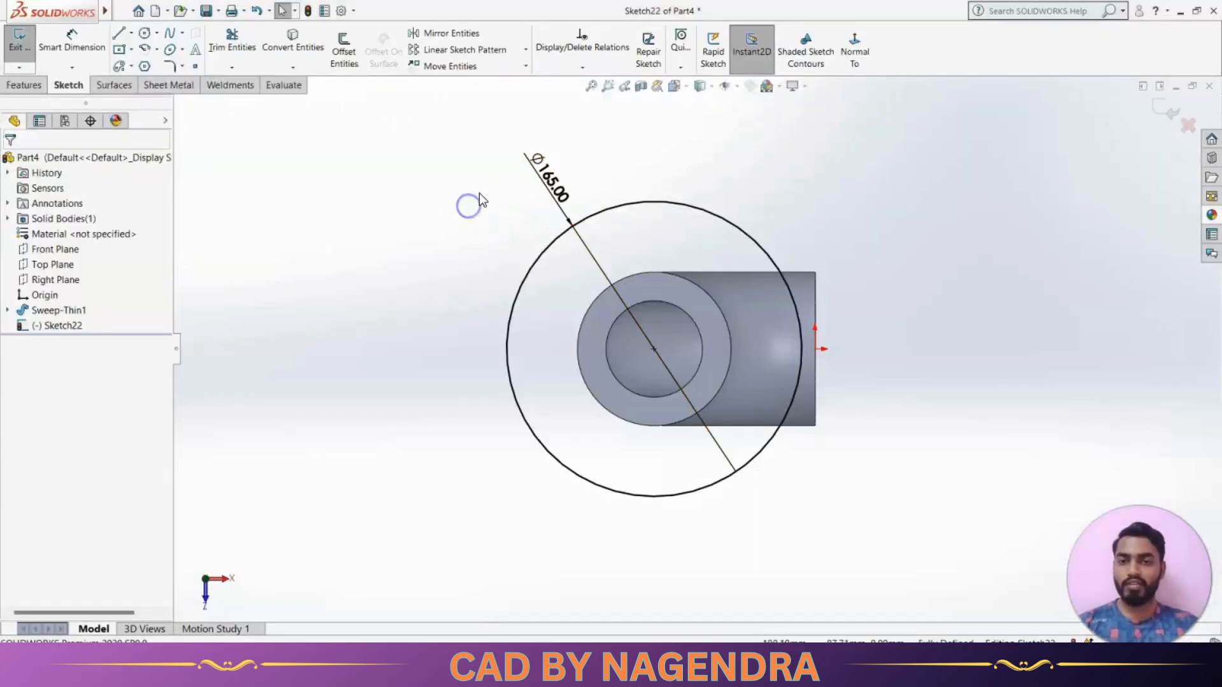
left_click(294, 48)
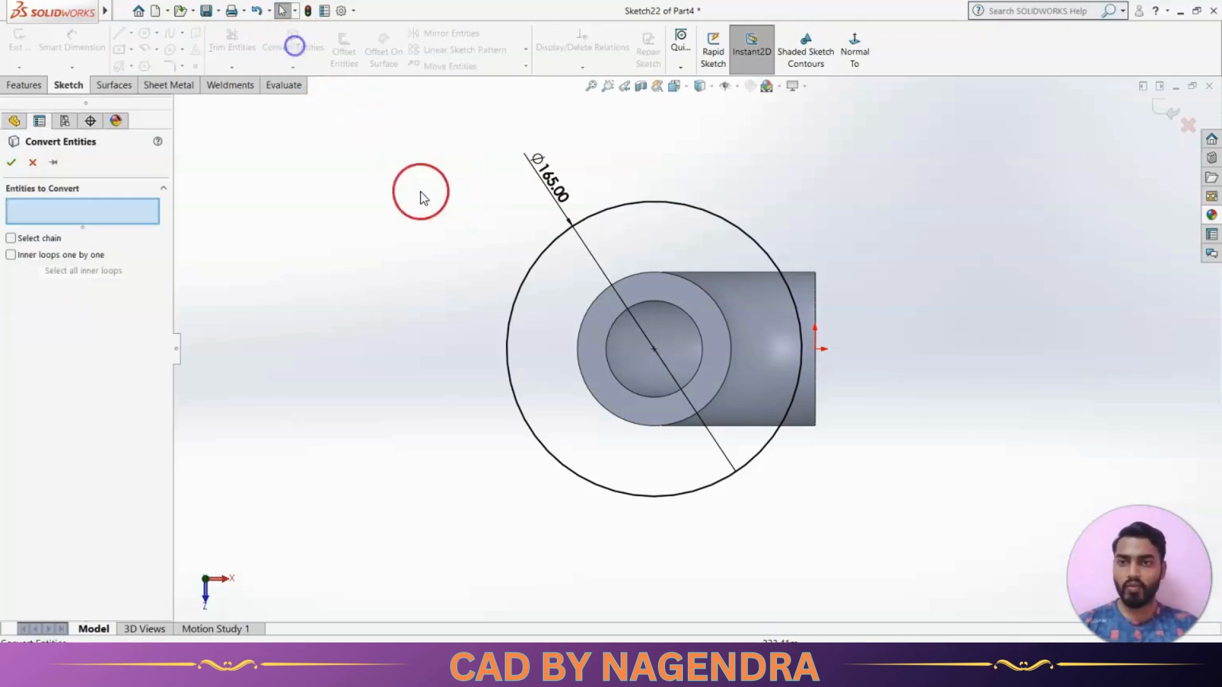
left_click(644, 303)
left_click(12, 161)
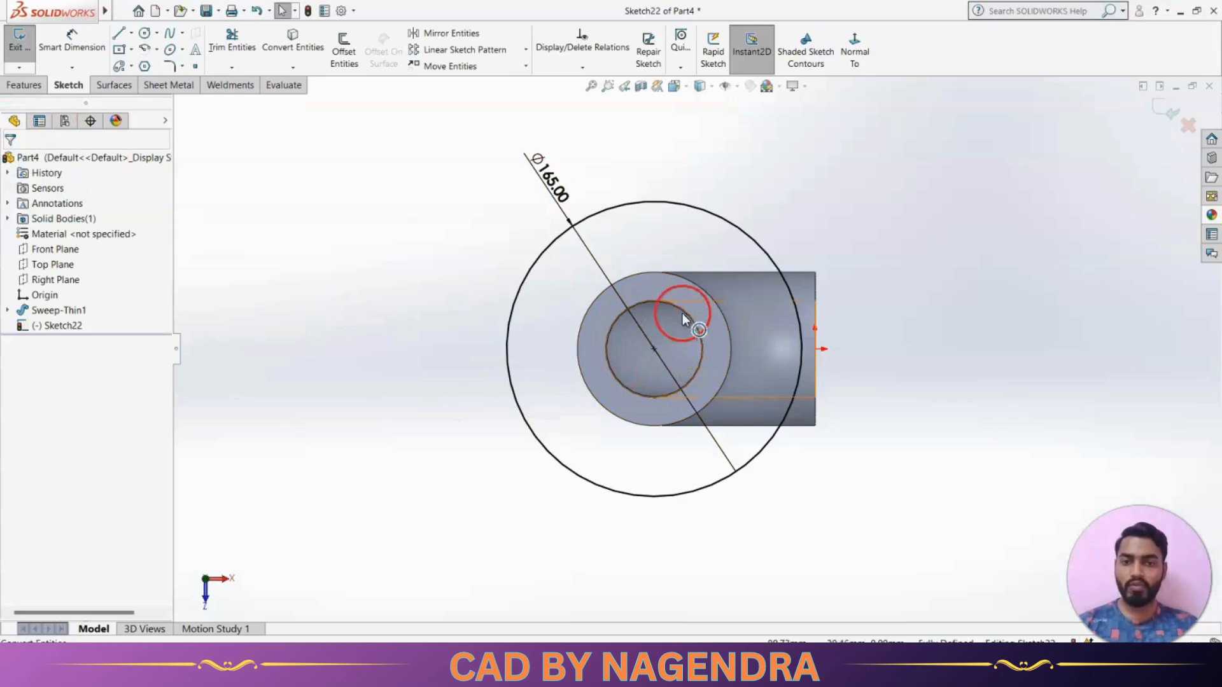
left_click(502, 453)
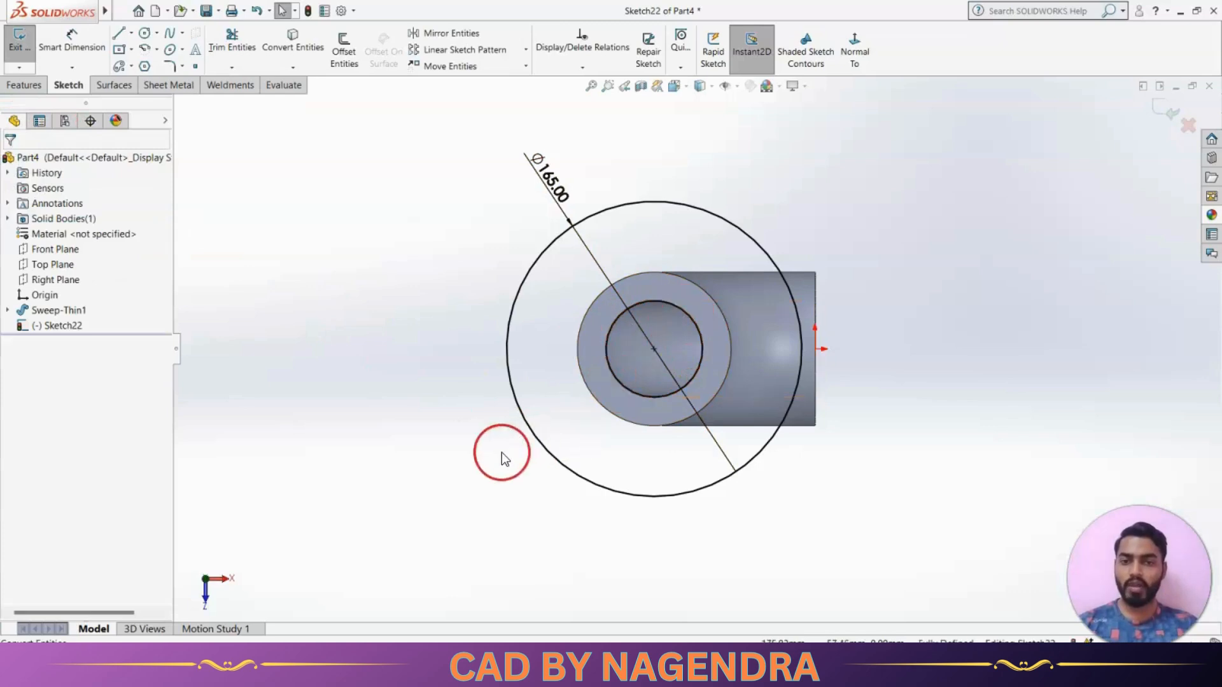
left_click(1159, 113)
Extrude the upper flange ring 25 mm upward from the elbow's end face, merged with the body, as dimensioned on the reference drawing
left_click(760, 46)
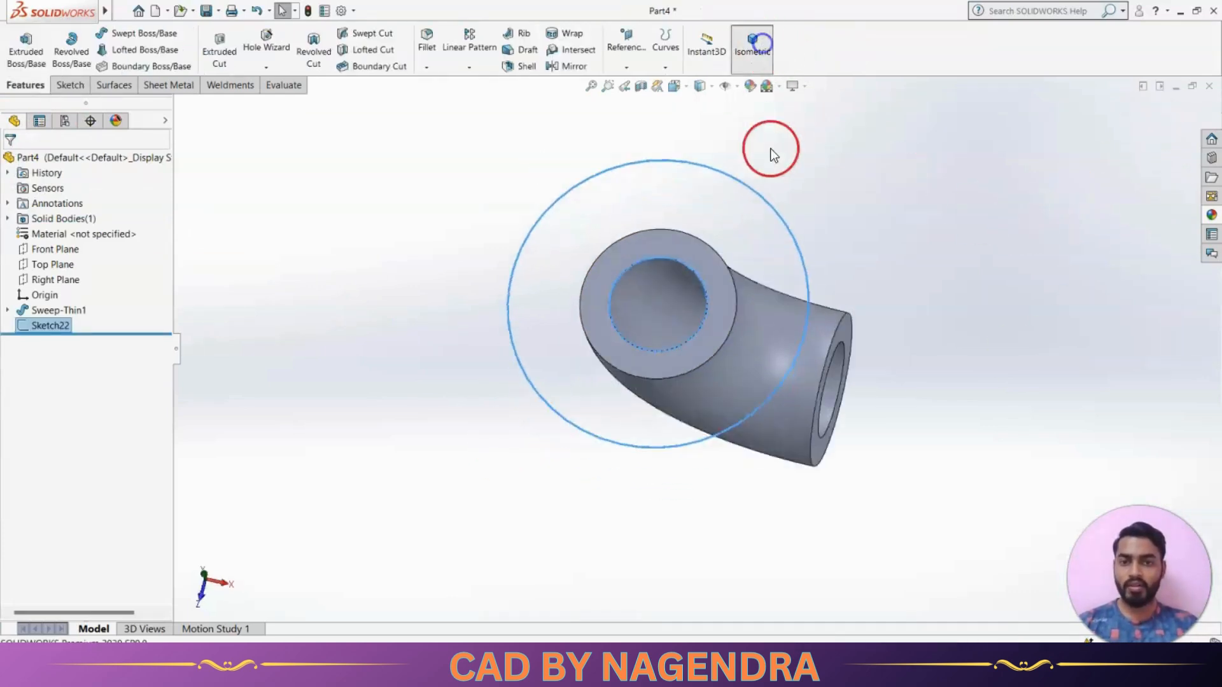
left_click(27, 46)
key("alt+Tab")
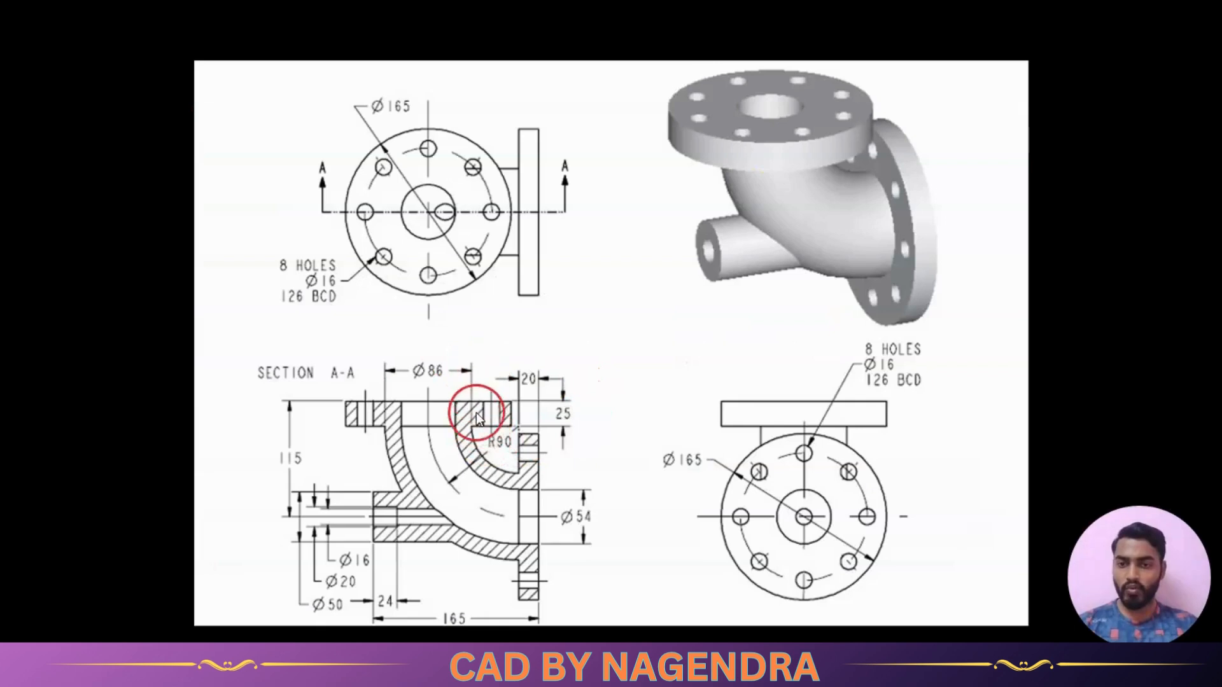
key("alt+Tab")
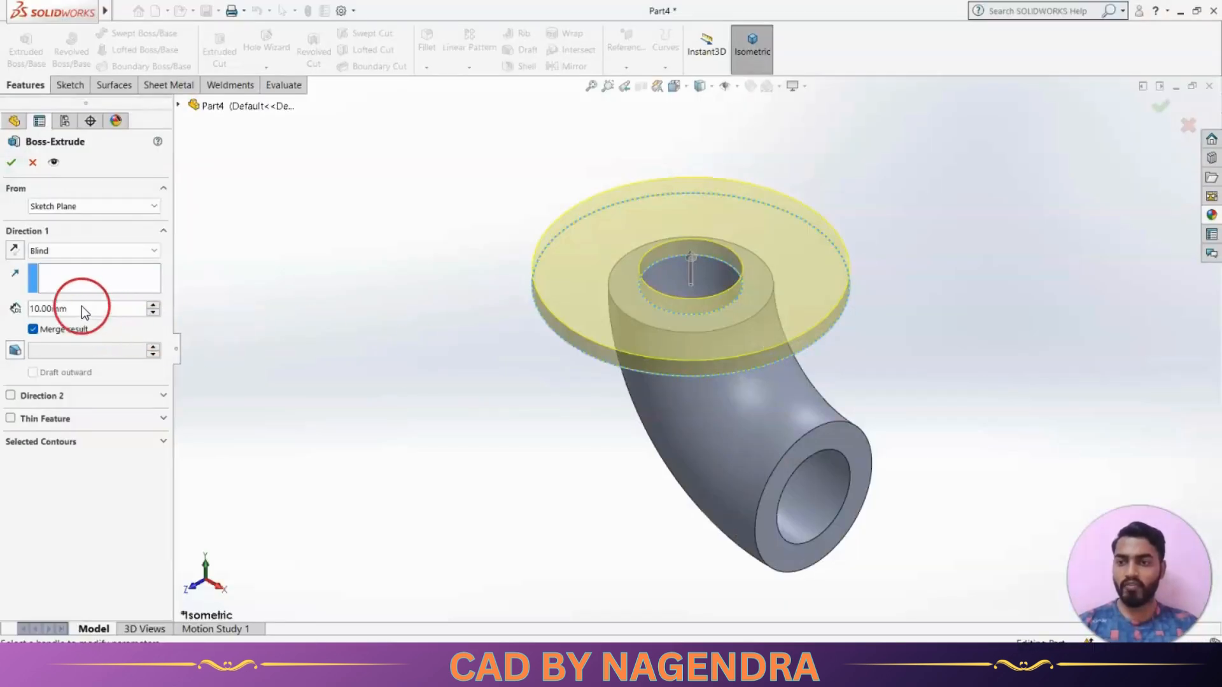
double_click(90, 309)
type("25")
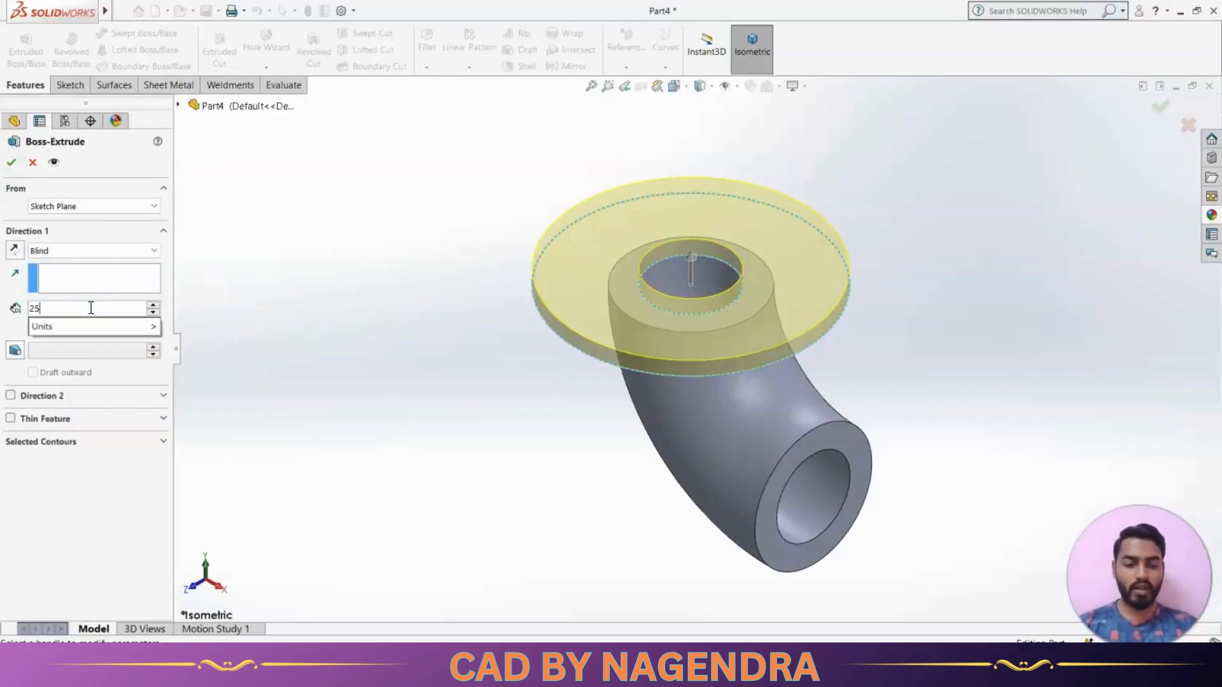
key("Return")
left_click(12, 162)
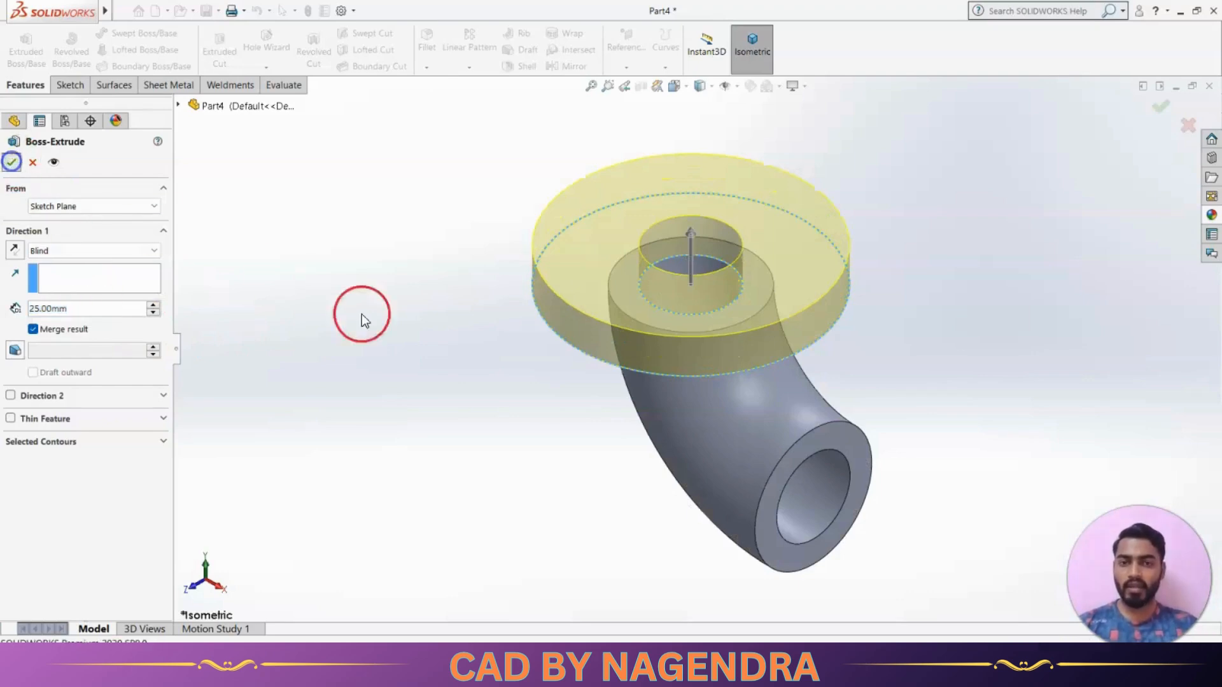
Review the second flange on the reference drawing and start a sketch on the elbow's lower annular end face, viewed straight on
mouse_move(423, 364)
middle_mouse_down()
mouse_move(561, 353)
mouse_move(700, 292)
mouse_move(554, 406)
mouse_move(572, 472)
middle_mouse_up()
key("alt+Tab")
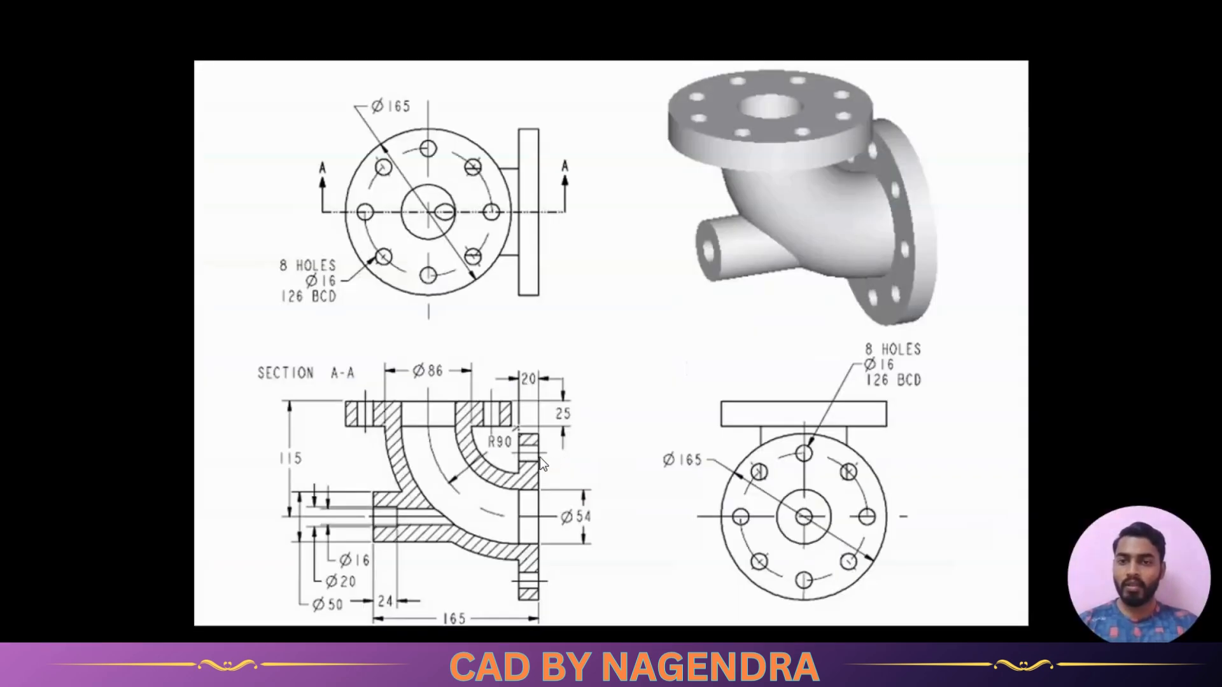
left_click(562, 489)
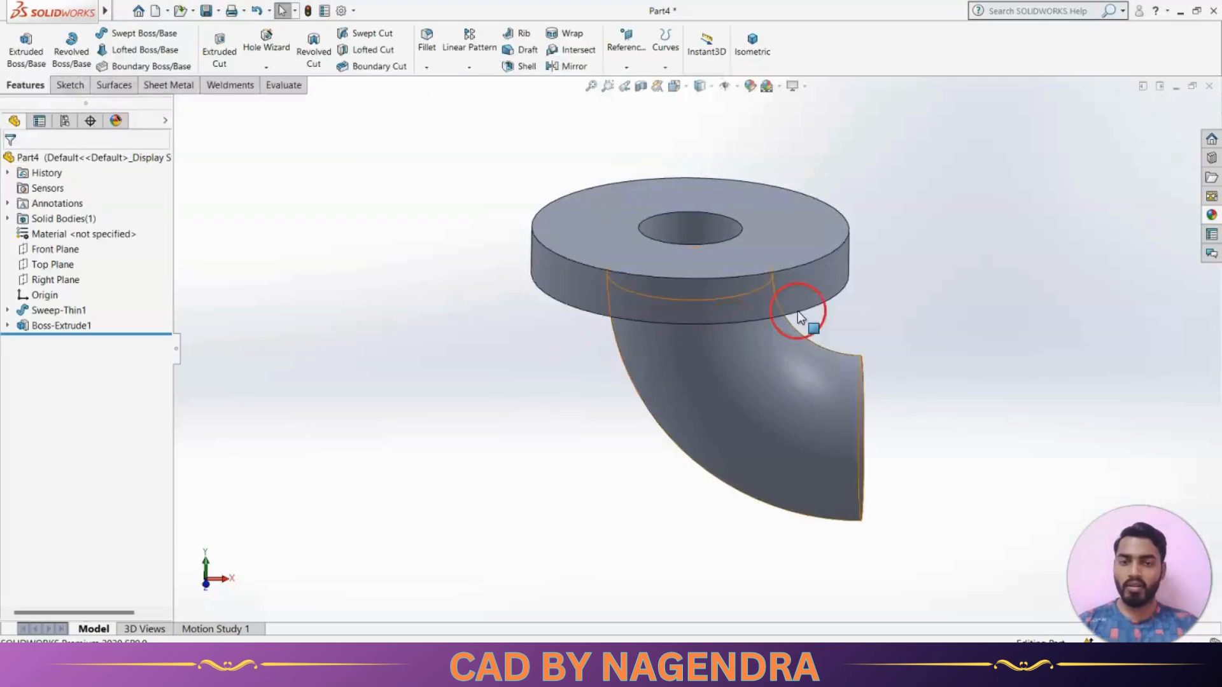
middle_click_drag(797, 299, 797, 306)
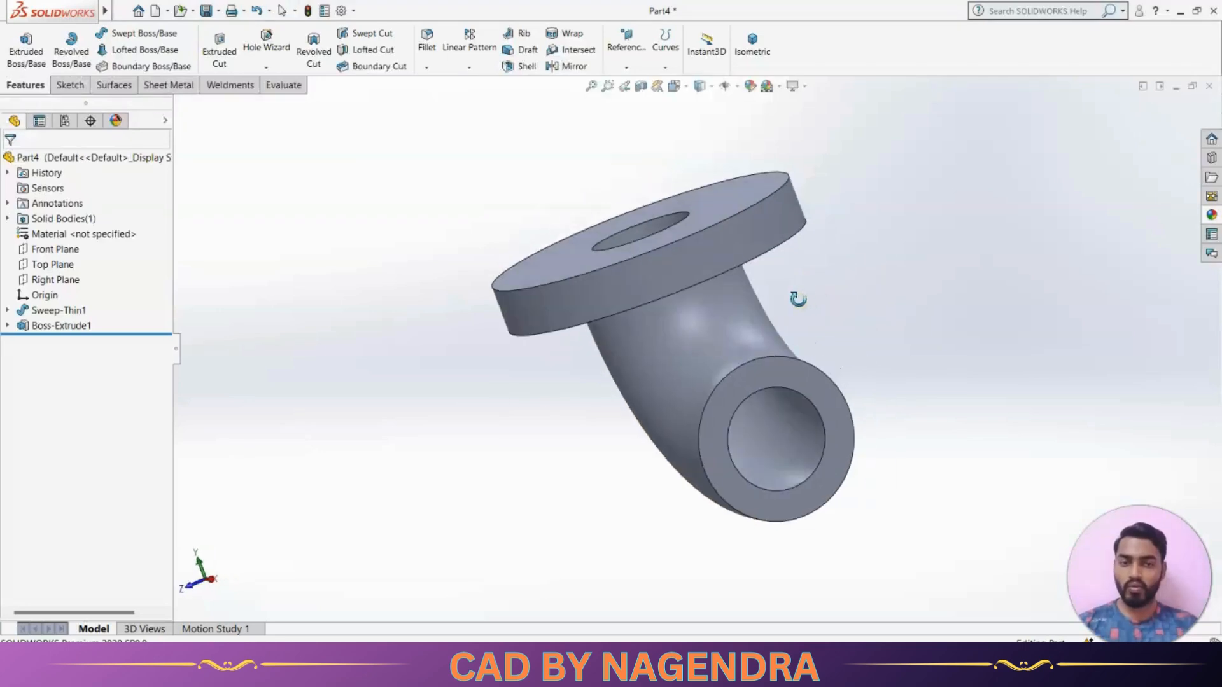
left_click(838, 412)
left_click(892, 377)
left_click(839, 69)
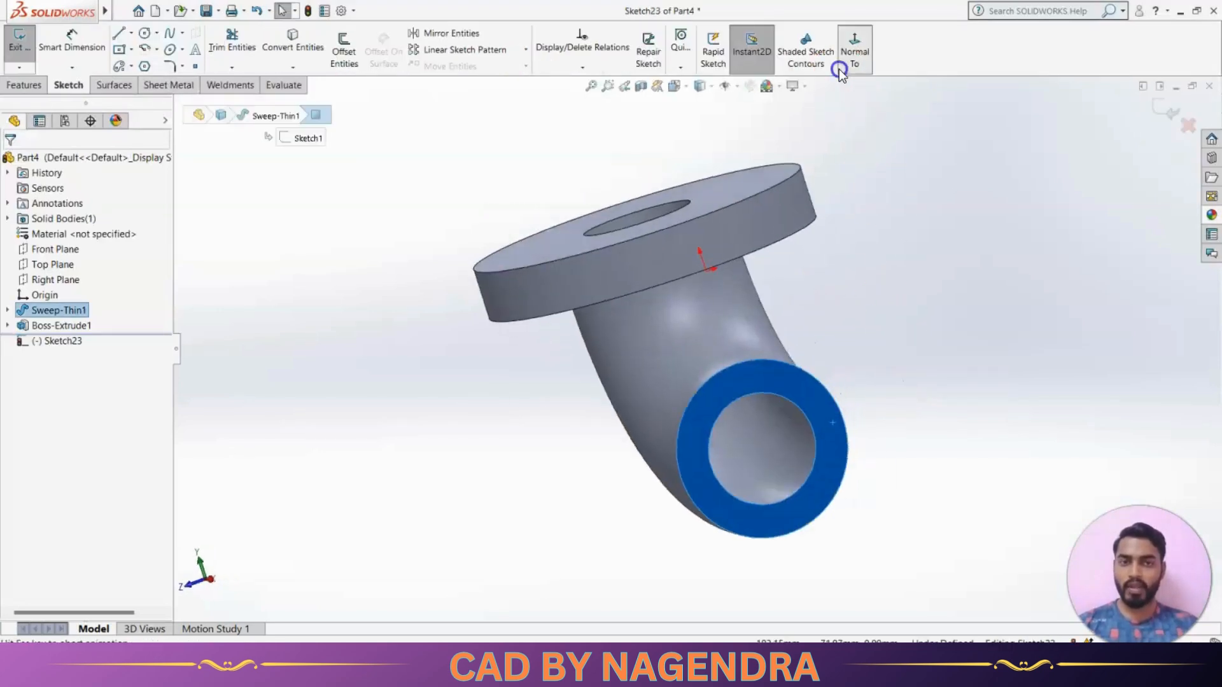
Sketch a circle about 124 mm in diameter centred on the elbow's lower bore
left_click(144, 33)
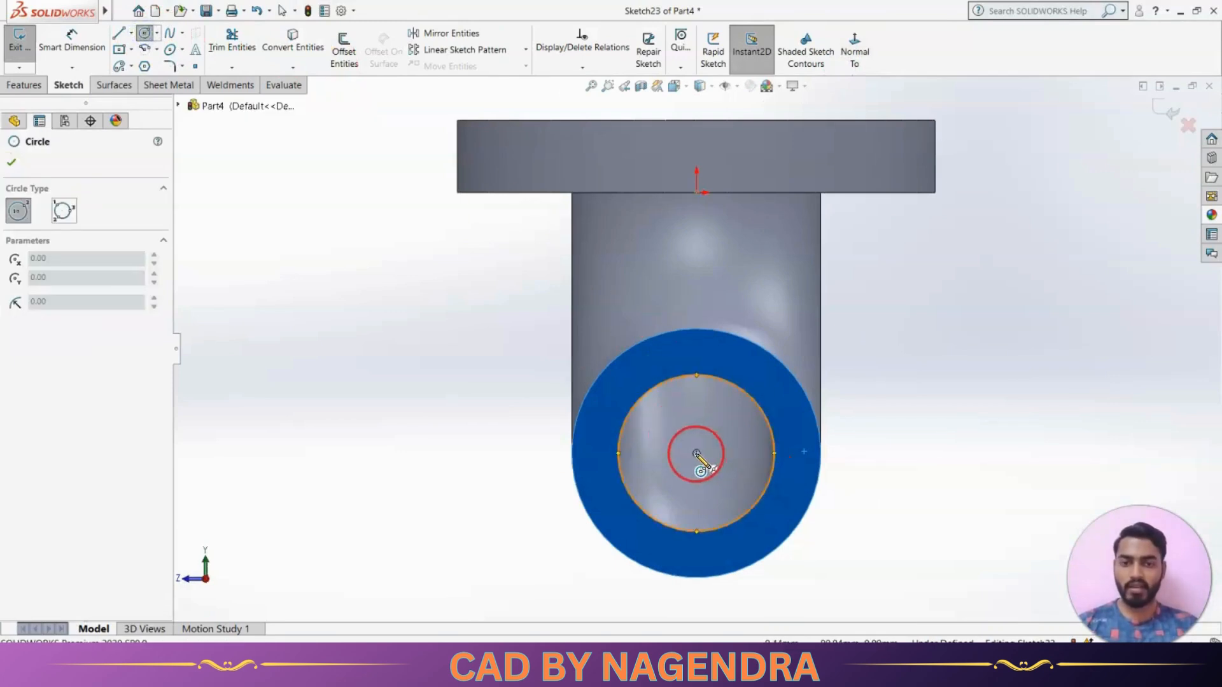
left_click(697, 454)
left_click(855, 530)
Dimension the lower flange circle with a diameter of 165 mm
left_click(78, 40)
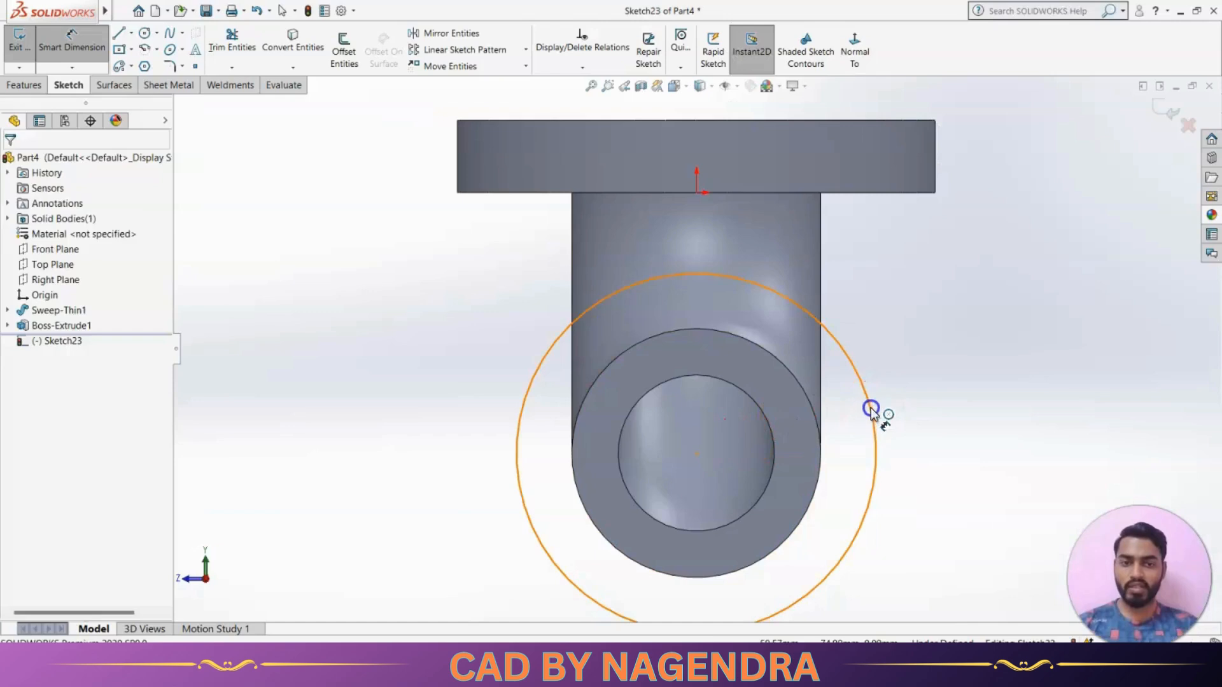
left_click(872, 410)
left_click(978, 321)
type("165")
key("Return")
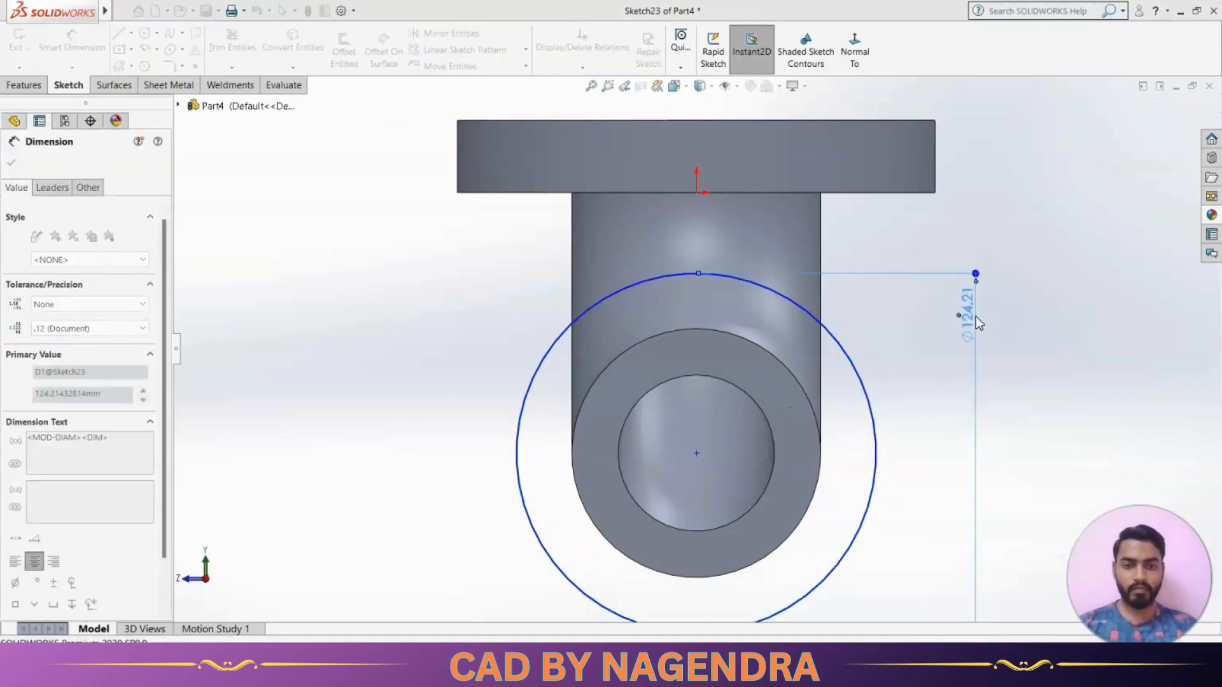
key("Escape")
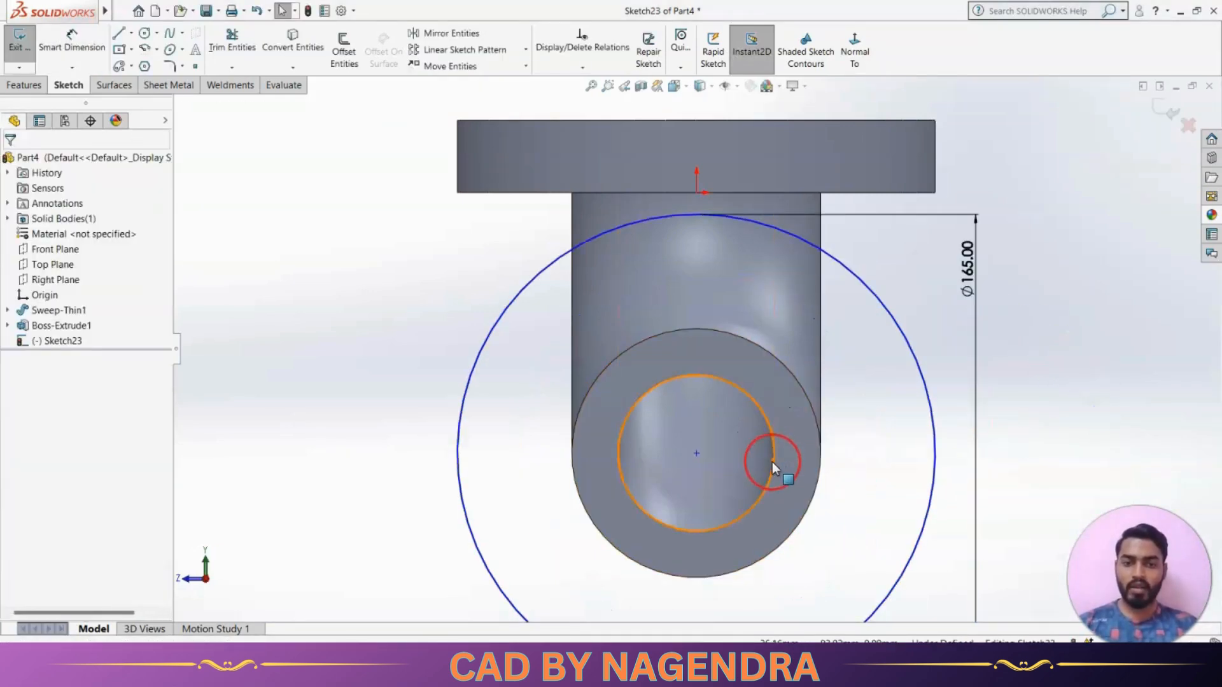
Make the lower flange circle concentric with the elbow's inner bore edge
left_click(773, 464)
left_click(933, 422, "ctrl")
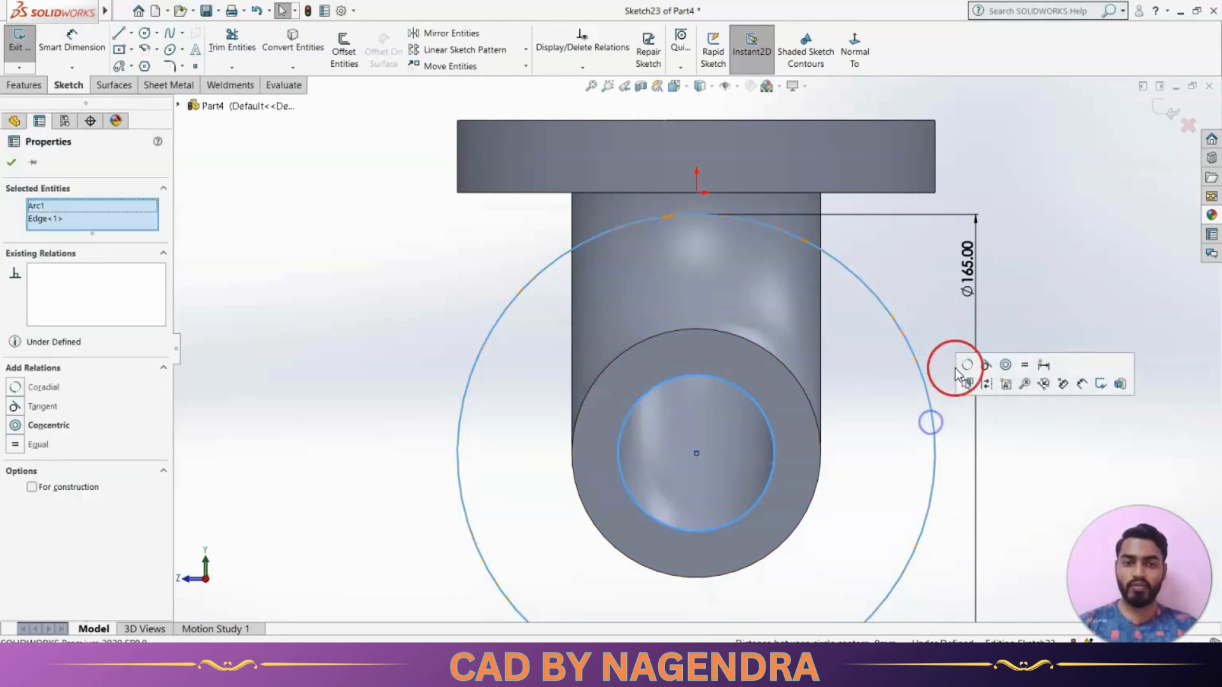
left_click(1005, 365)
left_click(963, 404)
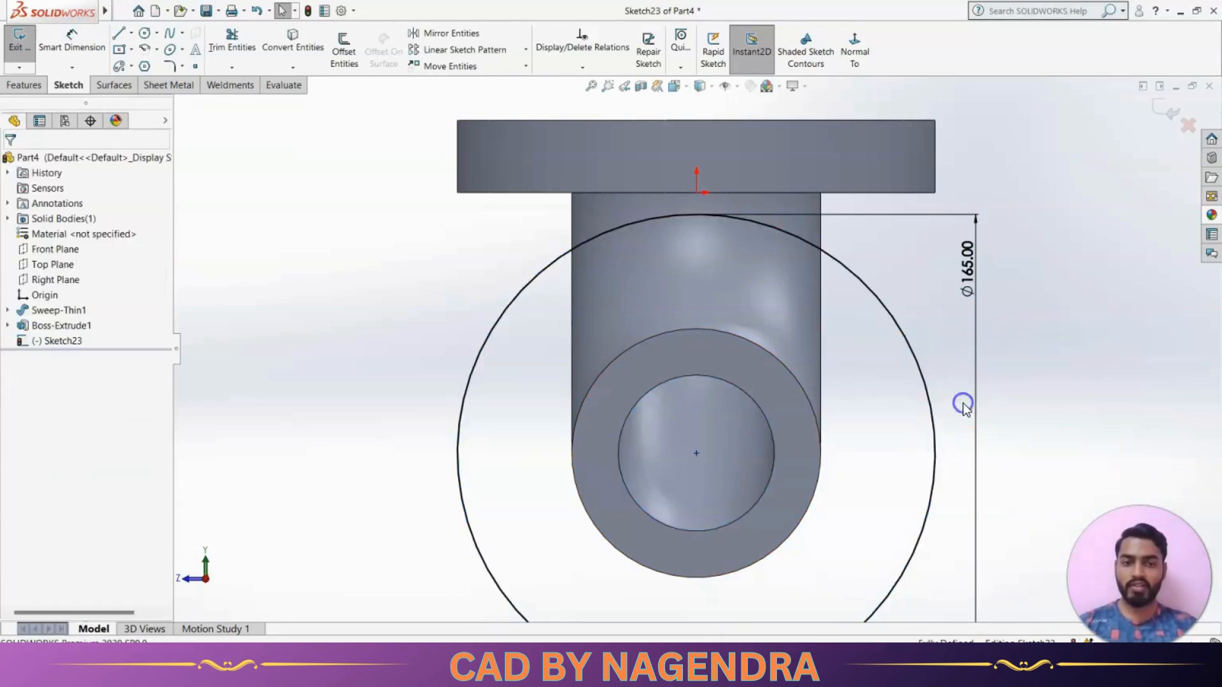
Convert the lower end's inner bore edge into the flange sketch and exit the sketch
left_click(293, 41)
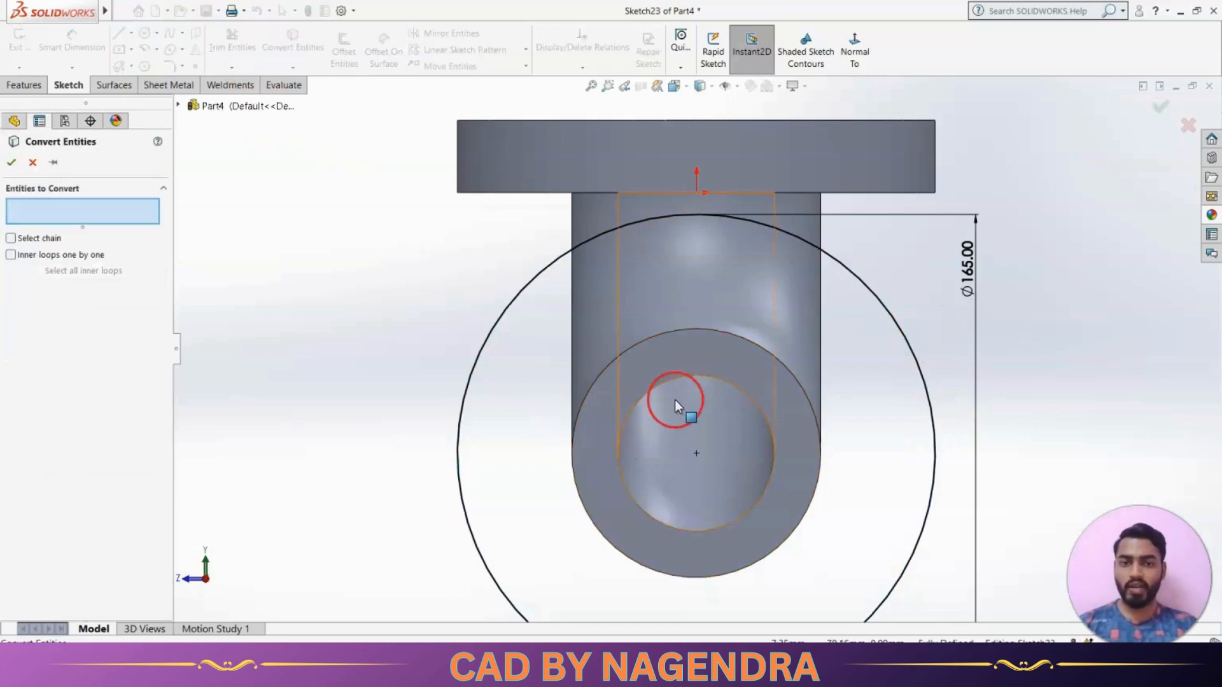
left_click(677, 380)
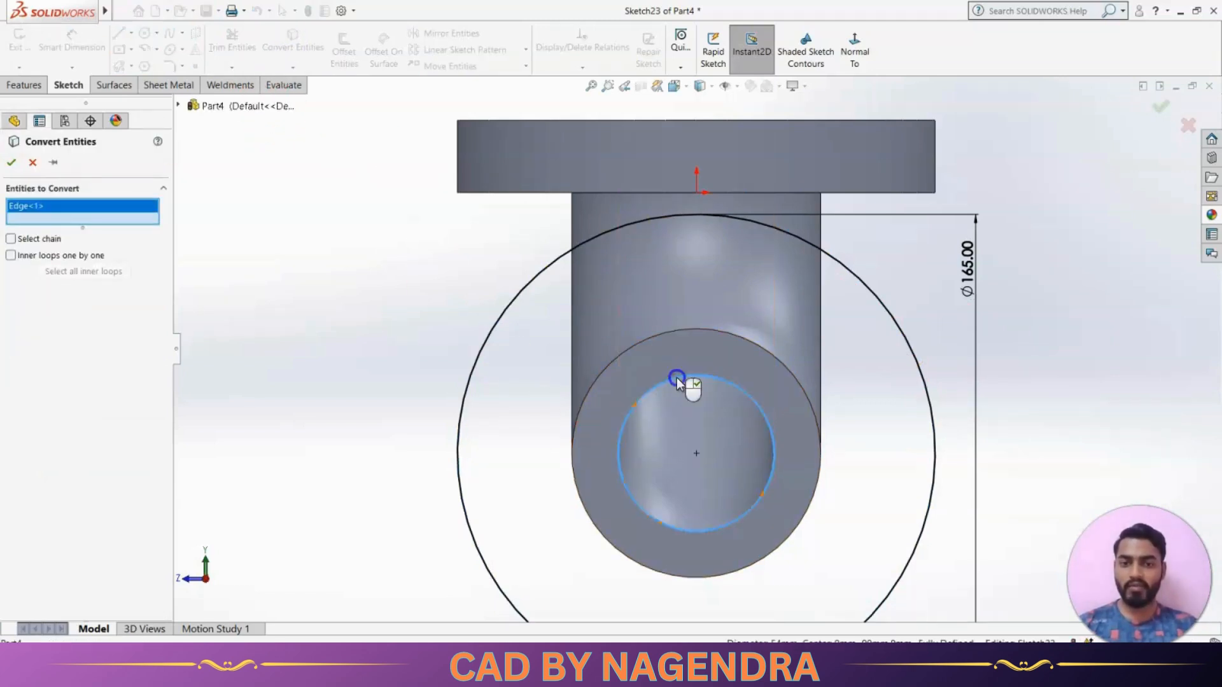
left_click(11, 162)
left_click(1164, 114)
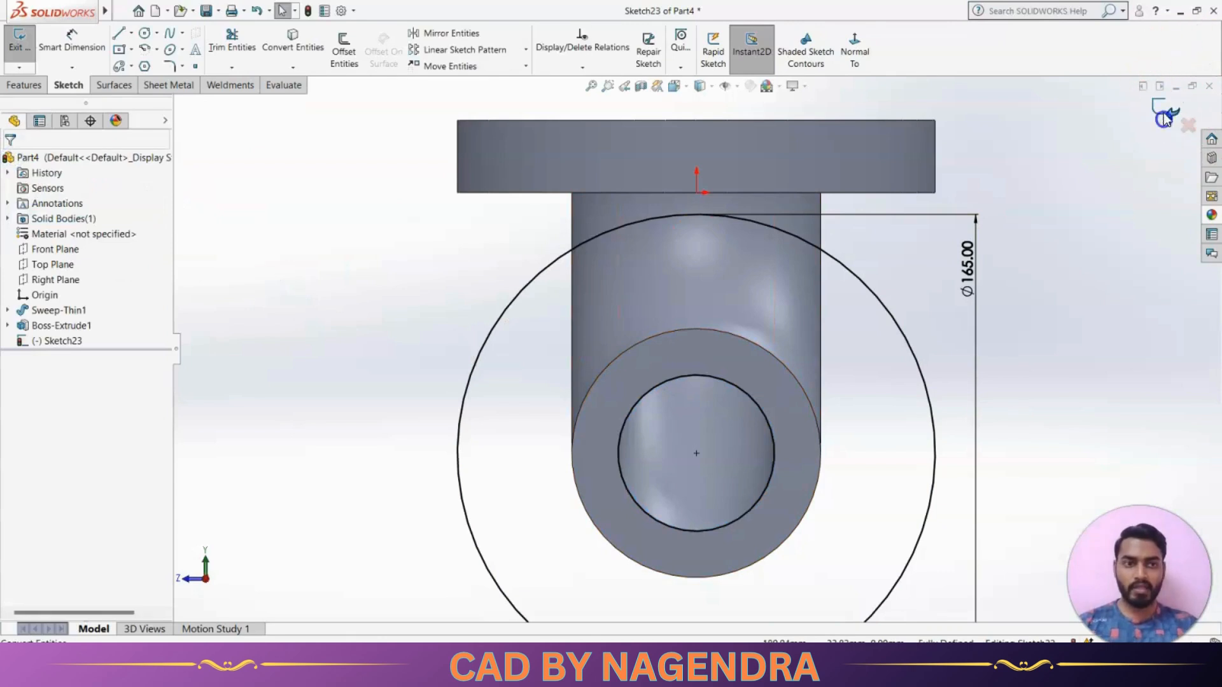
Extrude the lower flange ring 20 mm outward from the elbow's end face, merged with the body, as dimensioned on the reference drawing
left_click(768, 55)
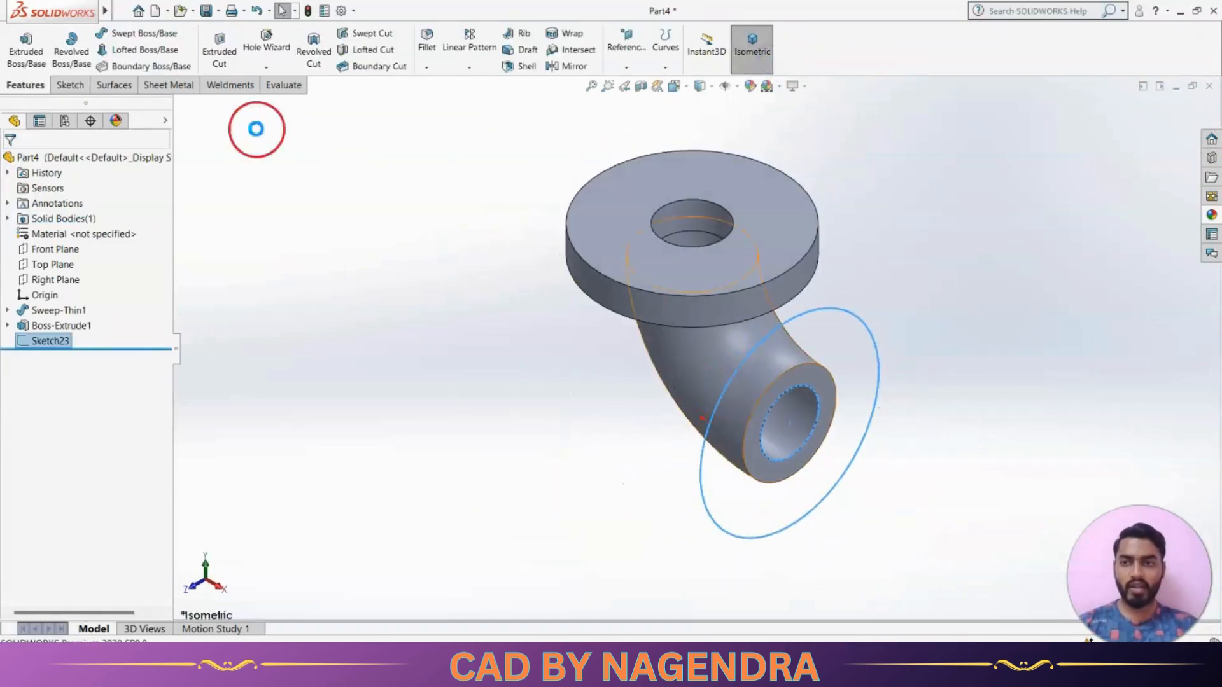
left_click(46, 63)
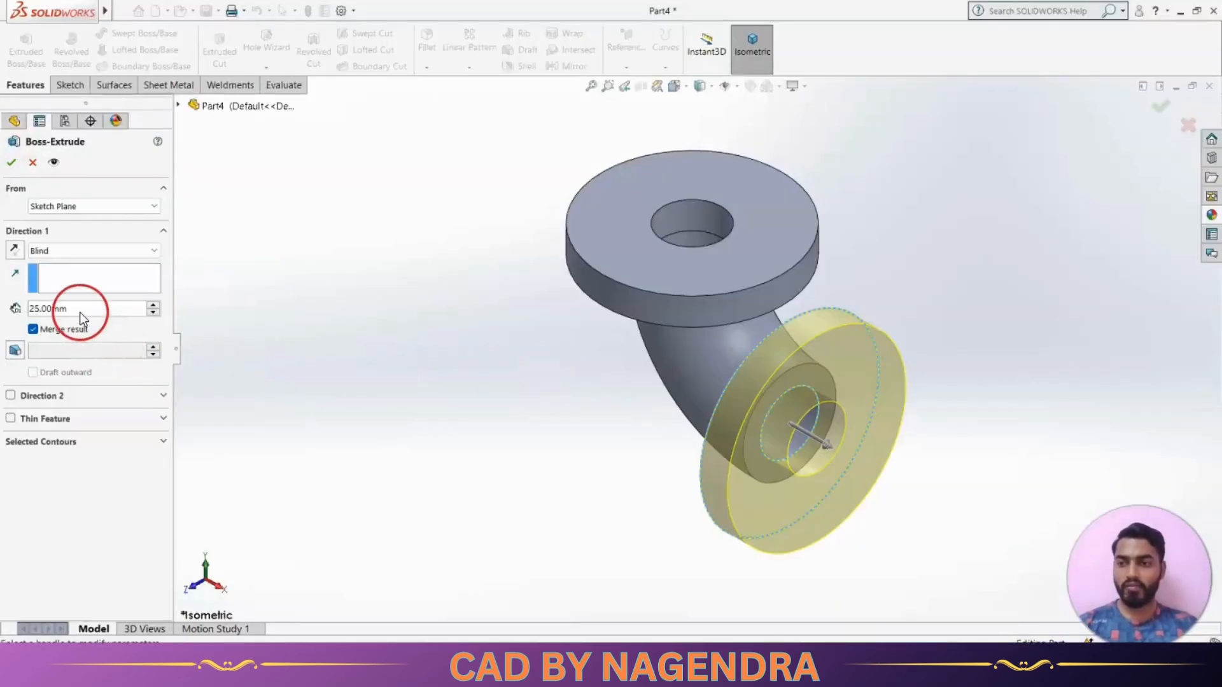
double_click(82, 309)
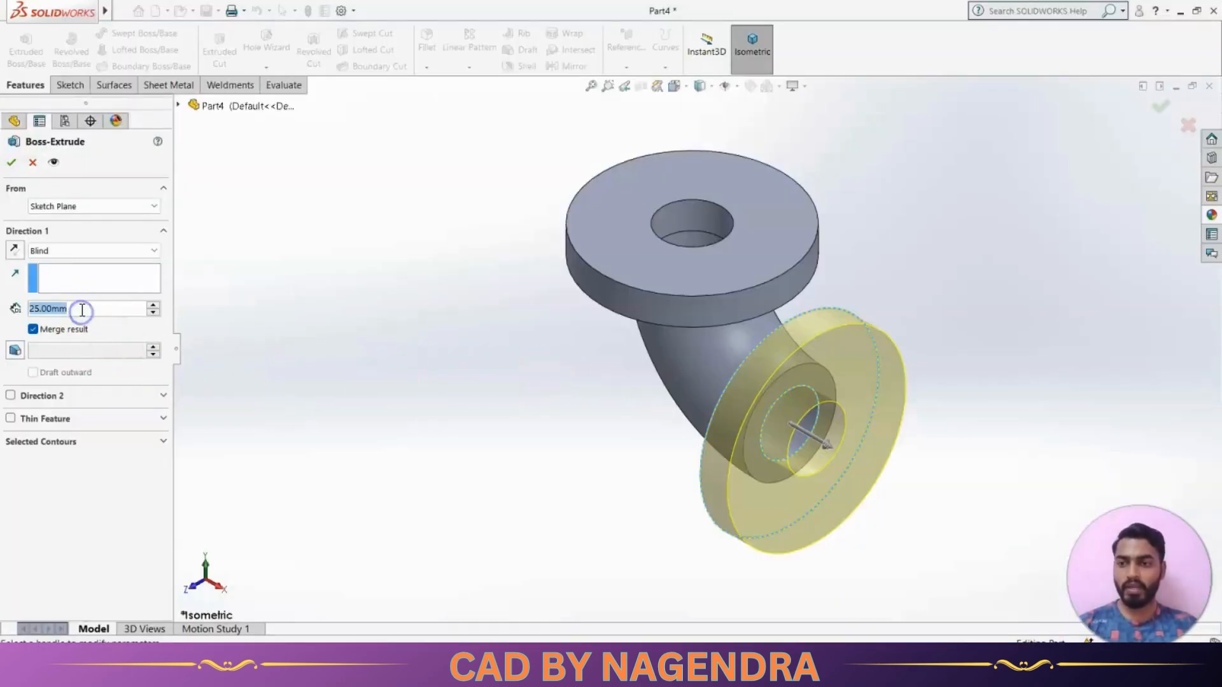
type("20")
key("Return")
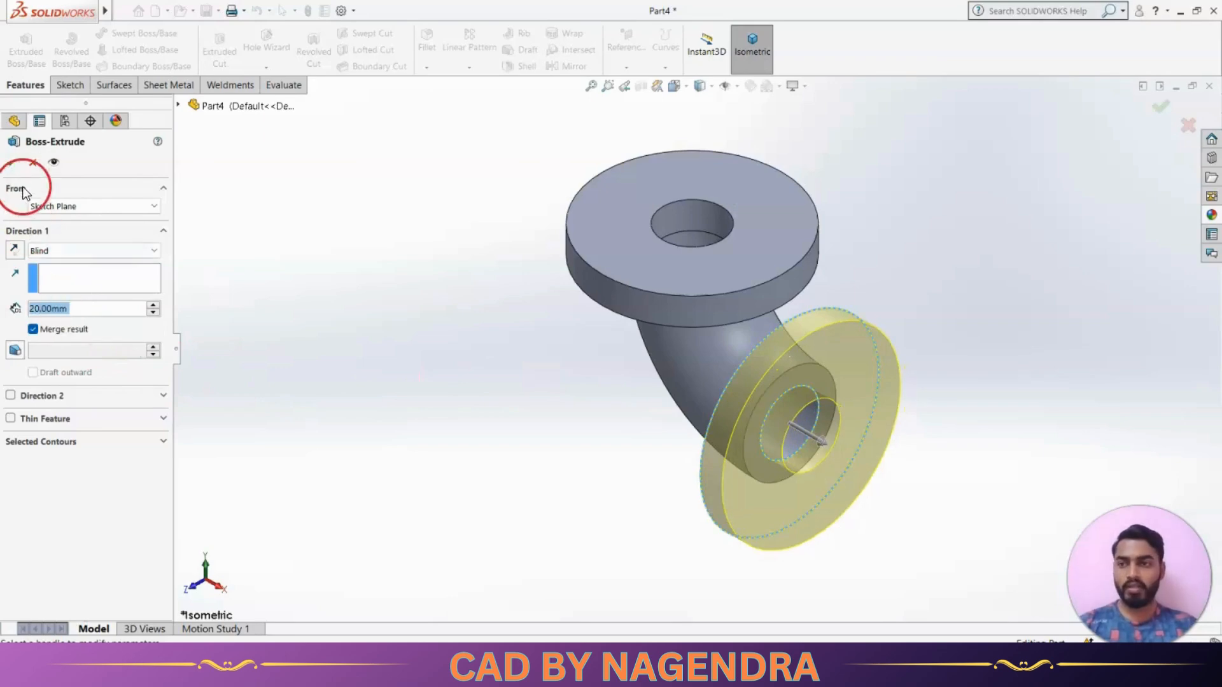
left_click(11, 163)
Compare the elbow and its two flanges with the reference drawing
middle_click_drag(622, 467, 703, 519)
key("alt+Tab")
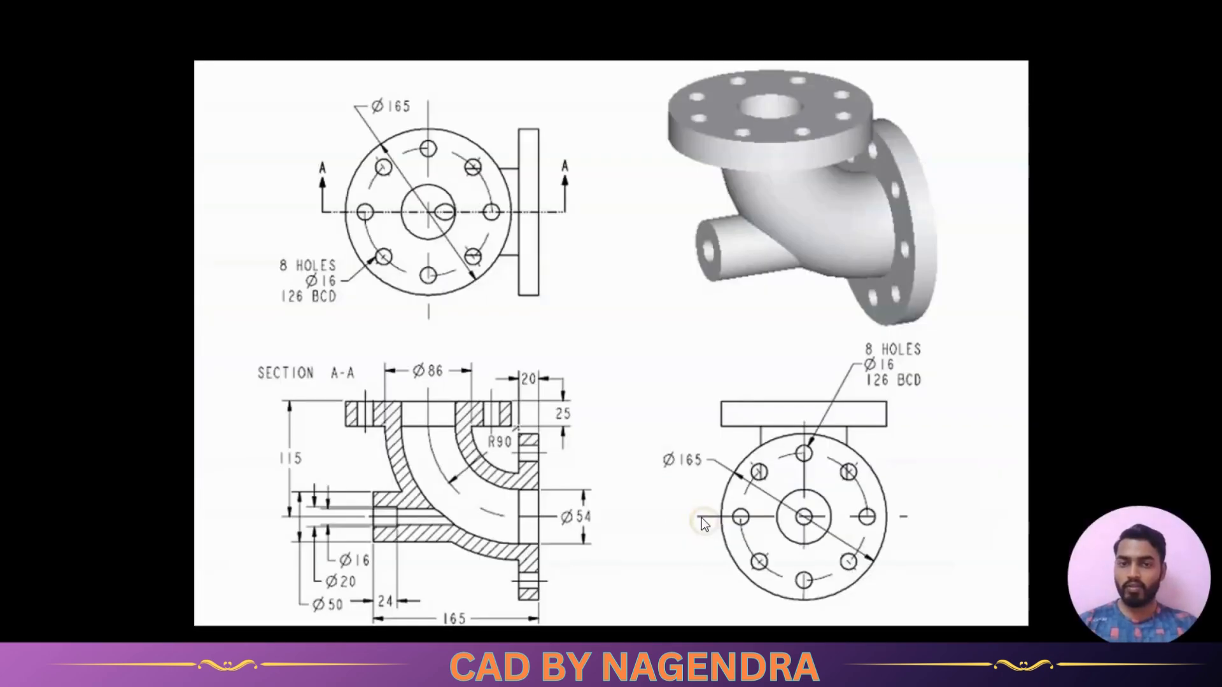
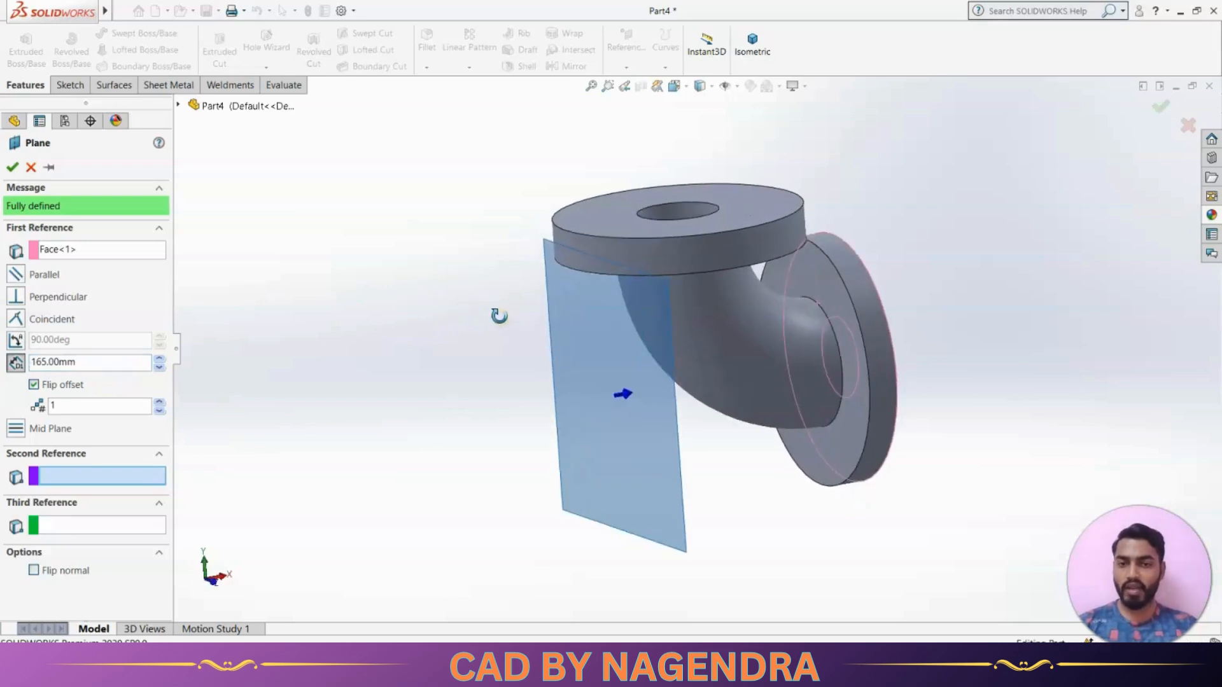
Create a plane offset 165 mm inward from the lower flange's outer face and start a sketch on it, viewed face-on
left_click(12, 166)
middle_click_drag(235, 268, 378, 389)
left_click(655, 450)
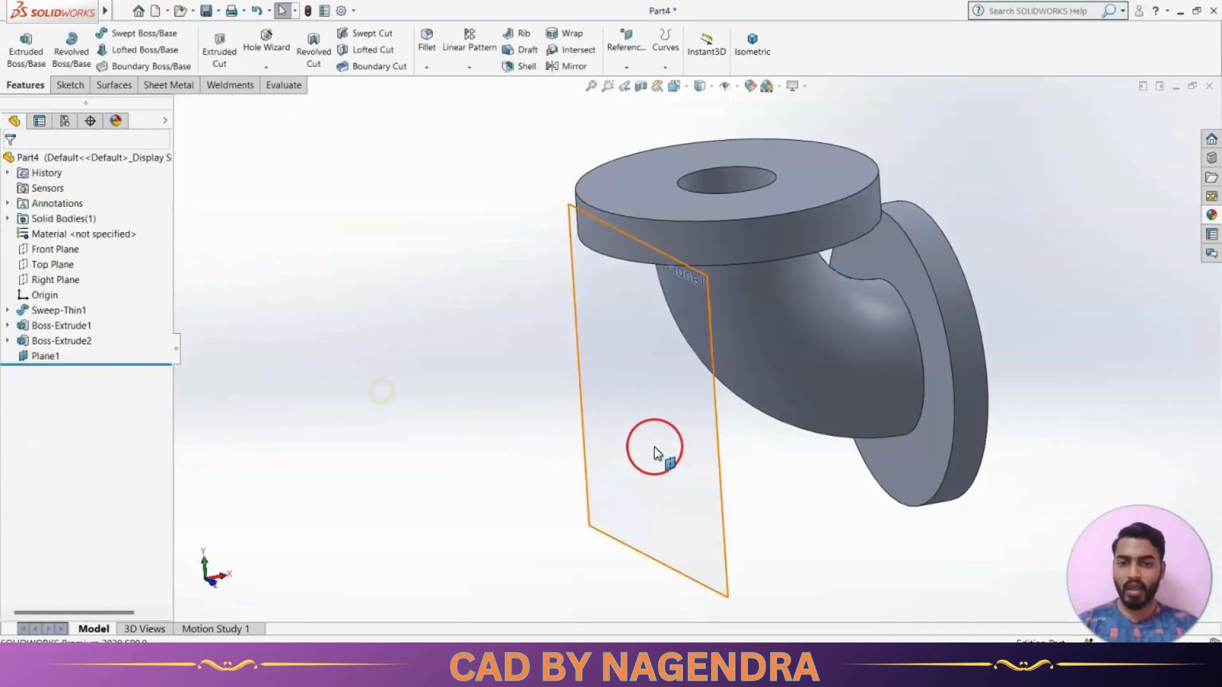
left_click(711, 404)
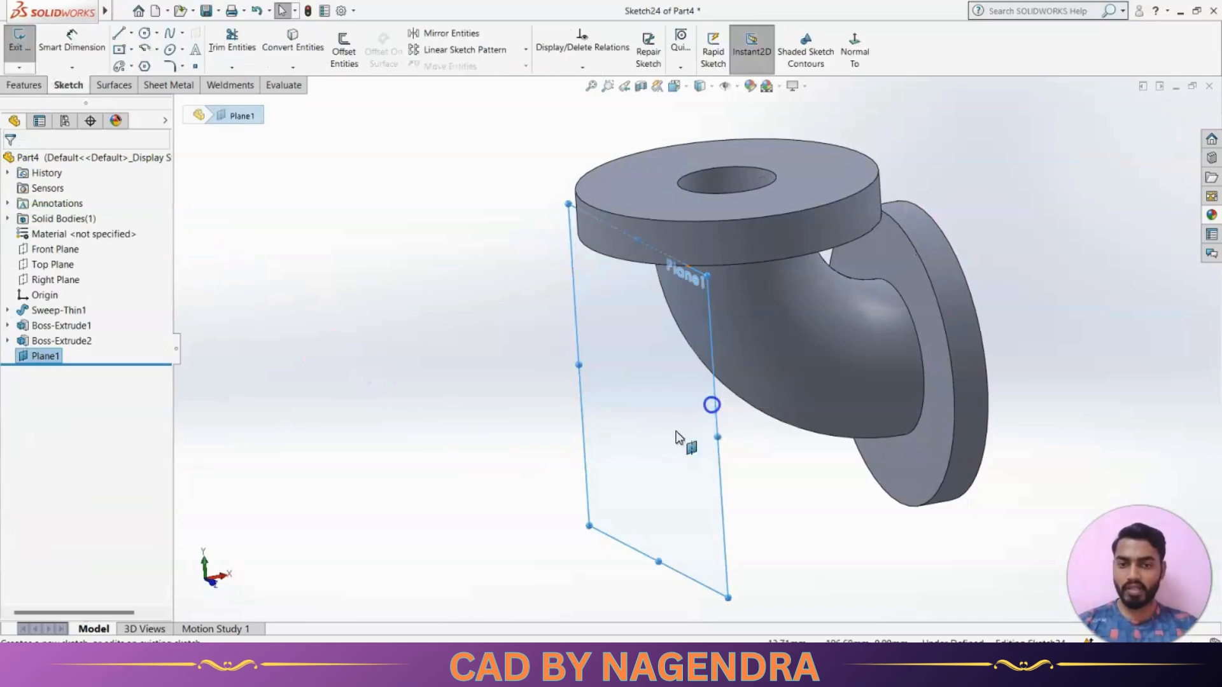
left_click(464, 436)
left_click(856, 60)
left_click(744, 224)
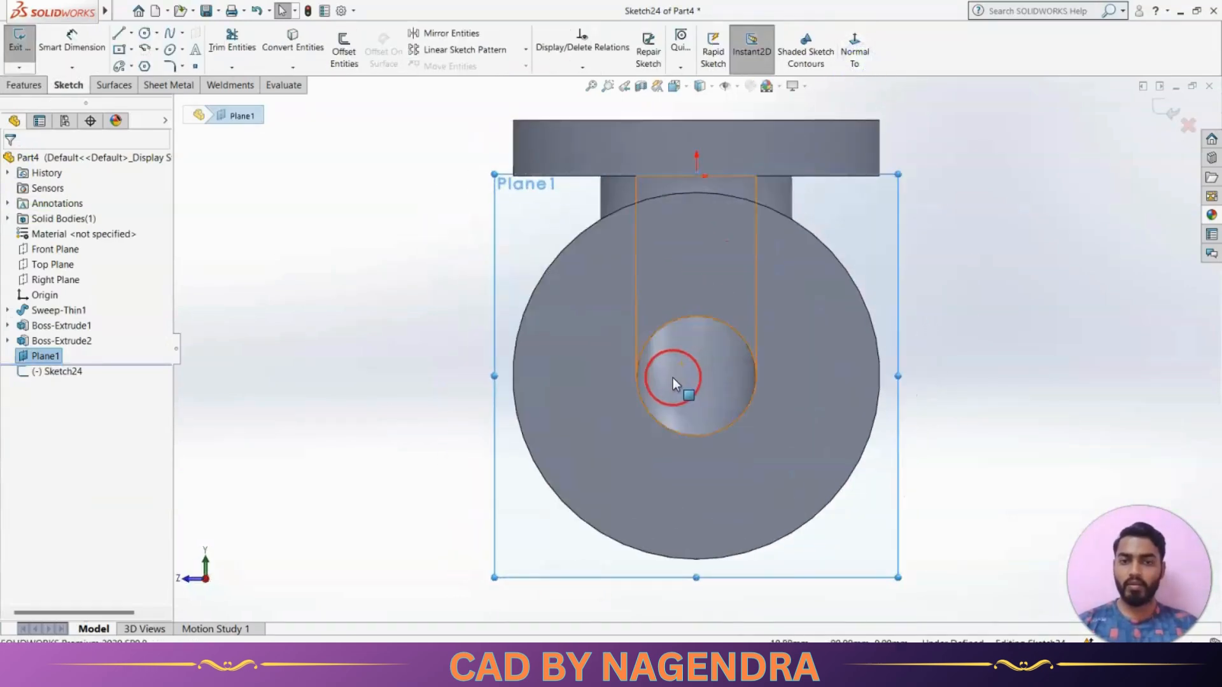
scroll(674, 376, "up", 3)
Sketch a circle about 100 mm in diameter on the new plane, centred directly below the origin near the lower flange's bore
key("alt+Tab")
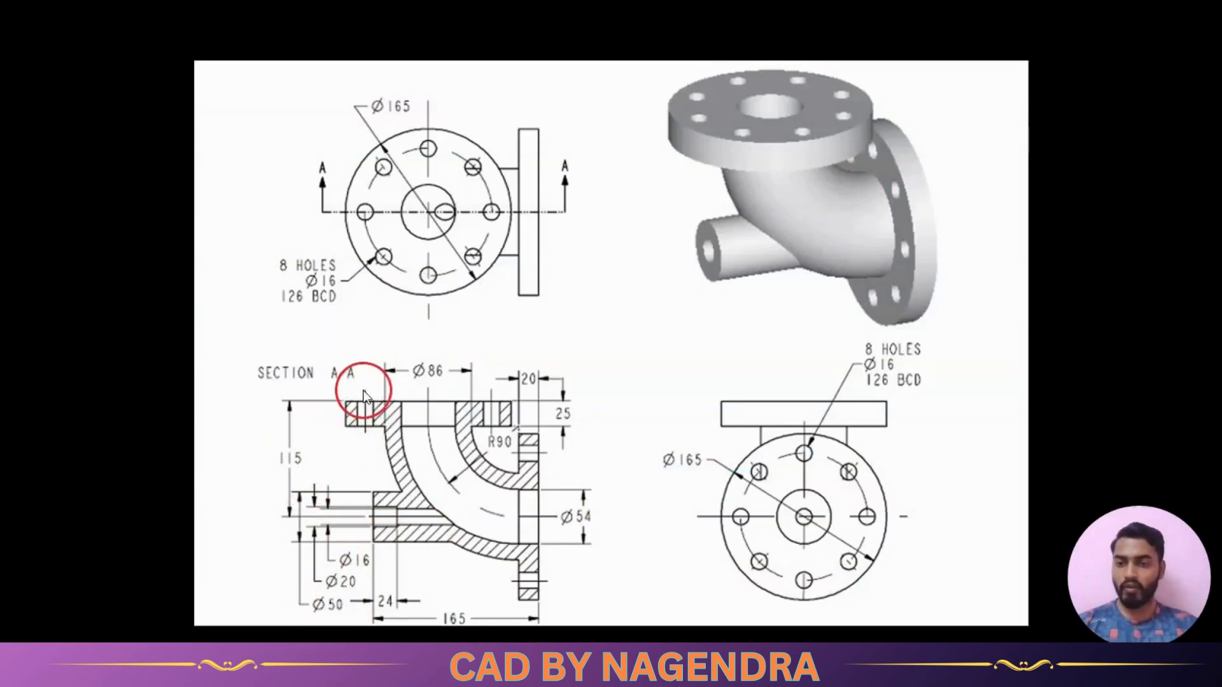
key("alt+Tab")
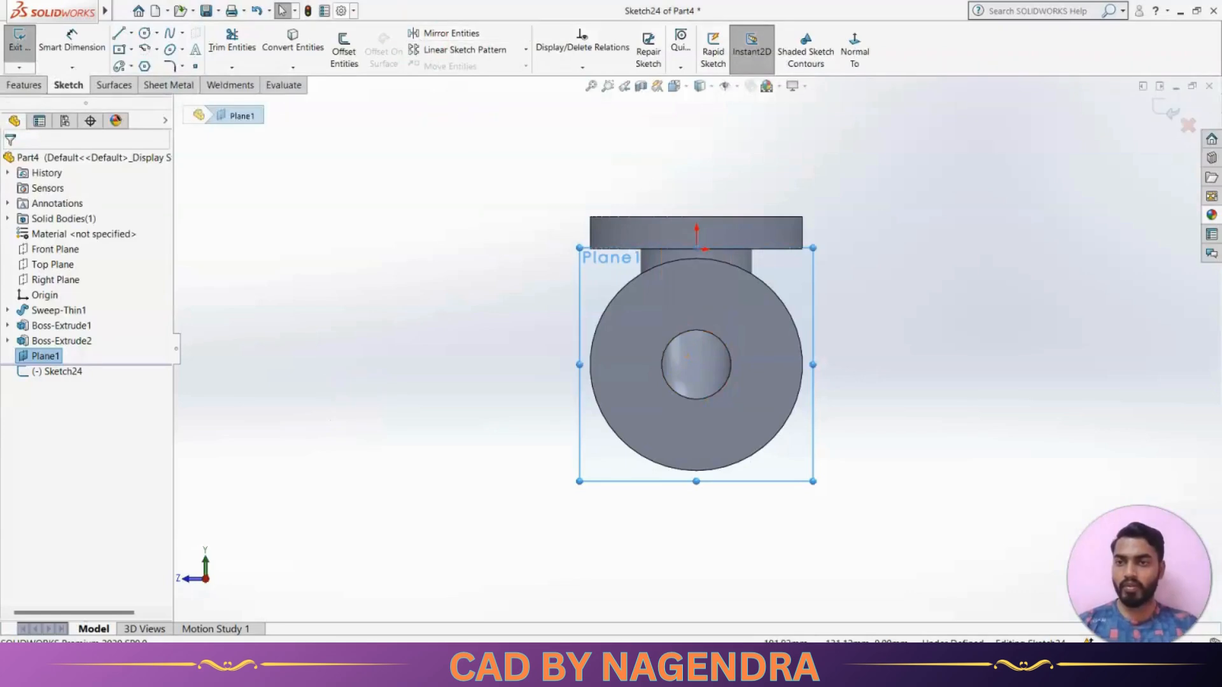
left_click(147, 35)
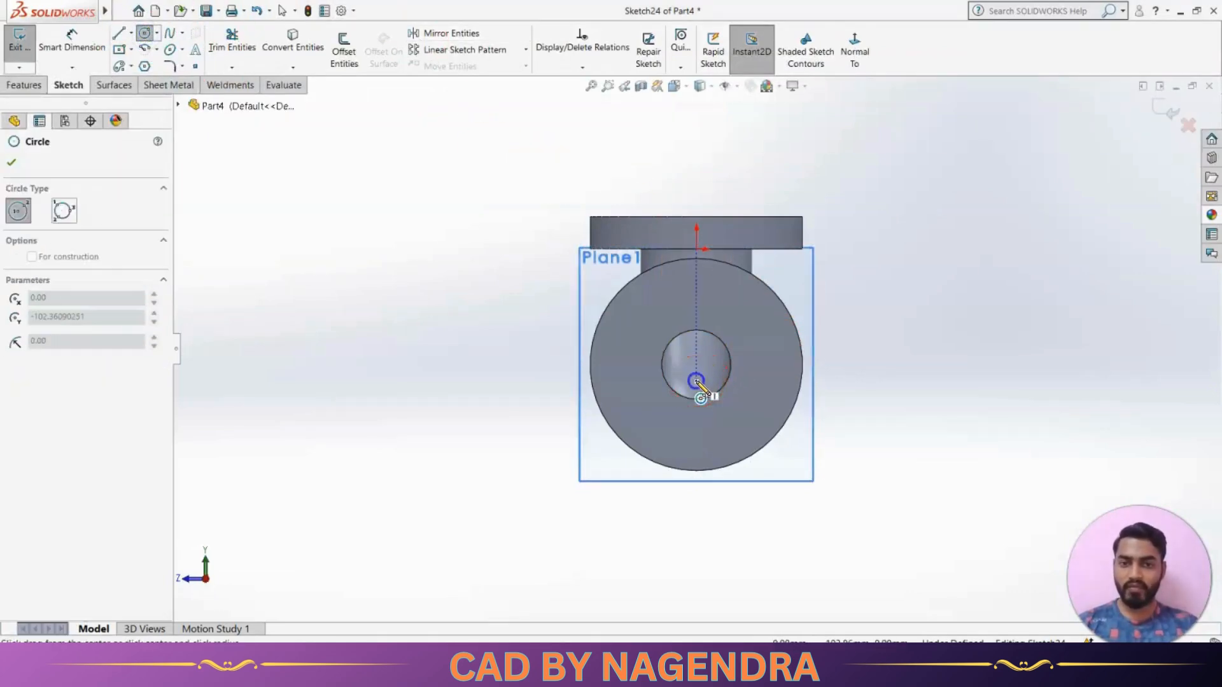
left_click(696, 381)
left_click(750, 414)
Dimension the sketched circle's diameter as 50 mm
left_click(71, 38)
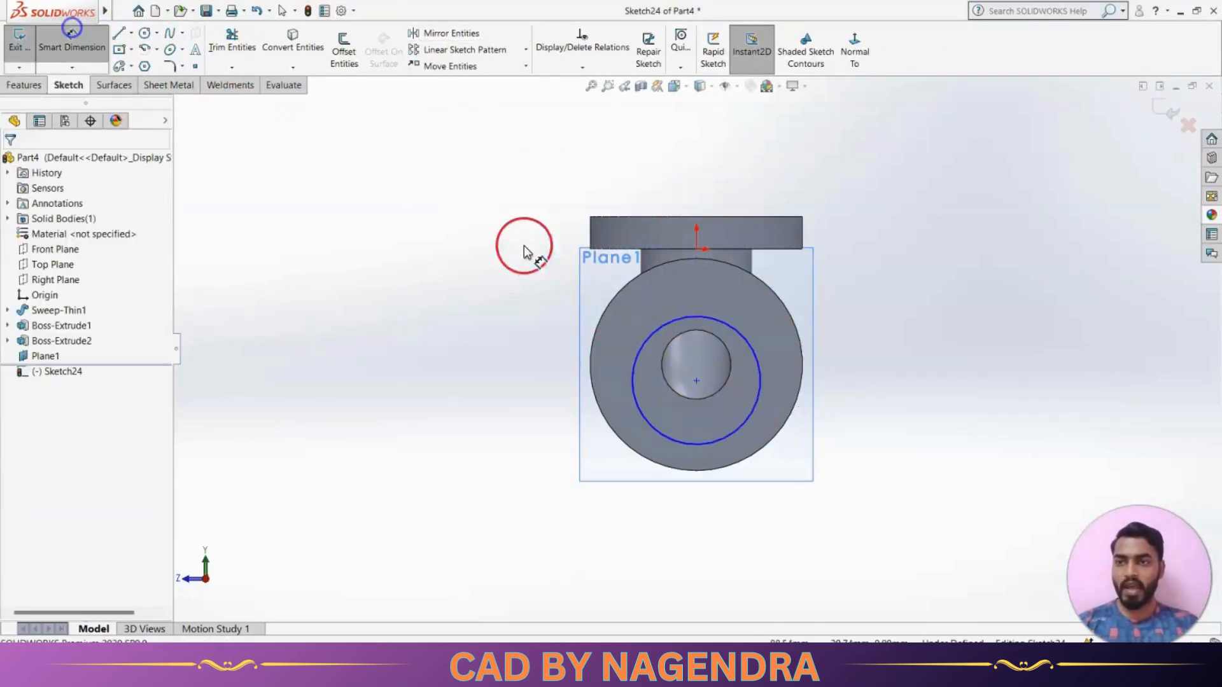
left_click(756, 406)
left_click(915, 474)
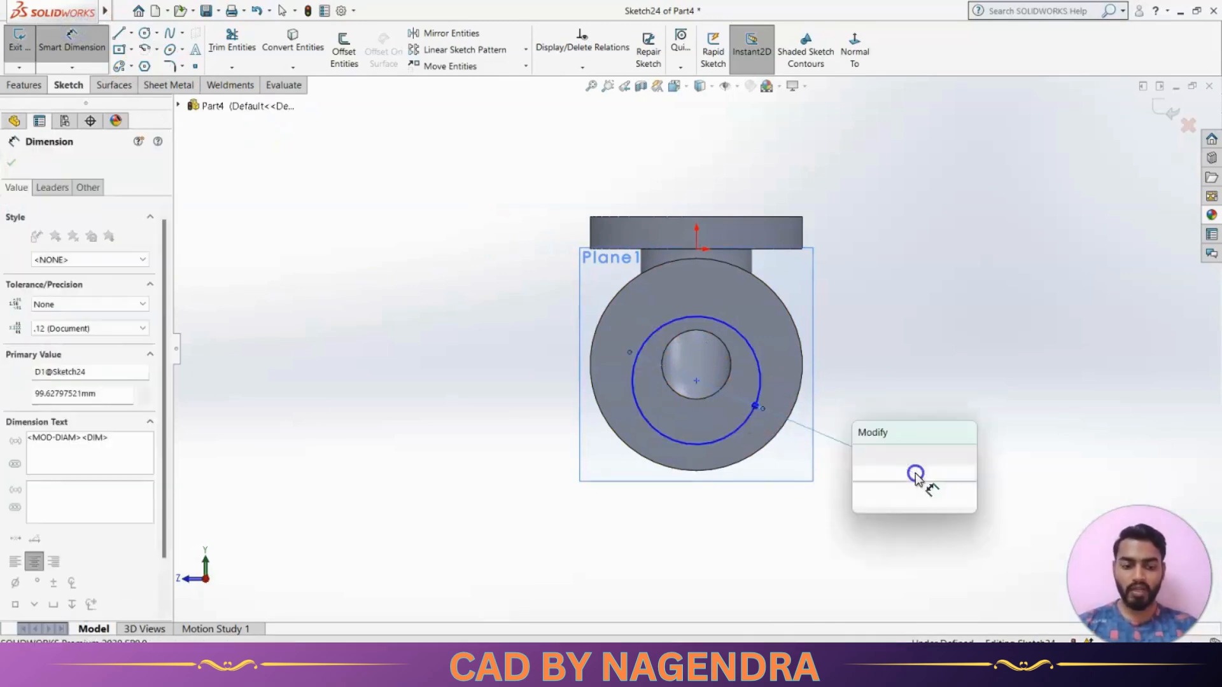
type("50")
key("Return")
left_click(979, 345)
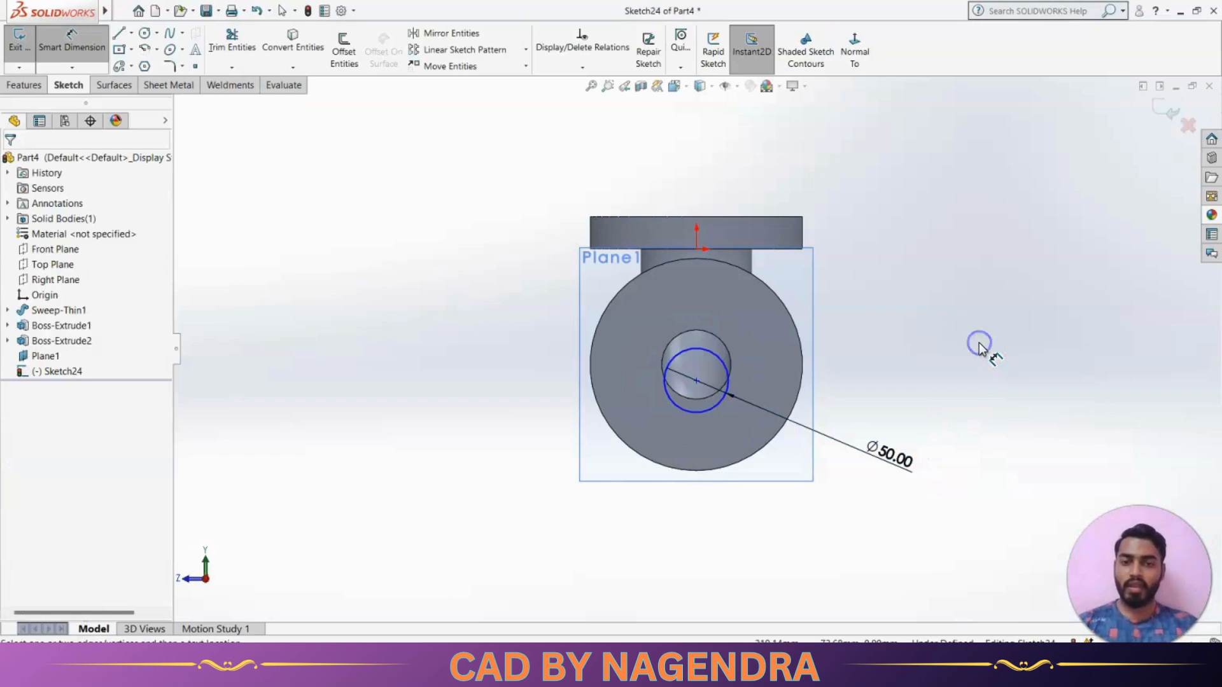
key("Escape")
Add a vertical relation between the origin and the 50 mm circle's centre
left_click(577, 133)
left_click(579, 68)
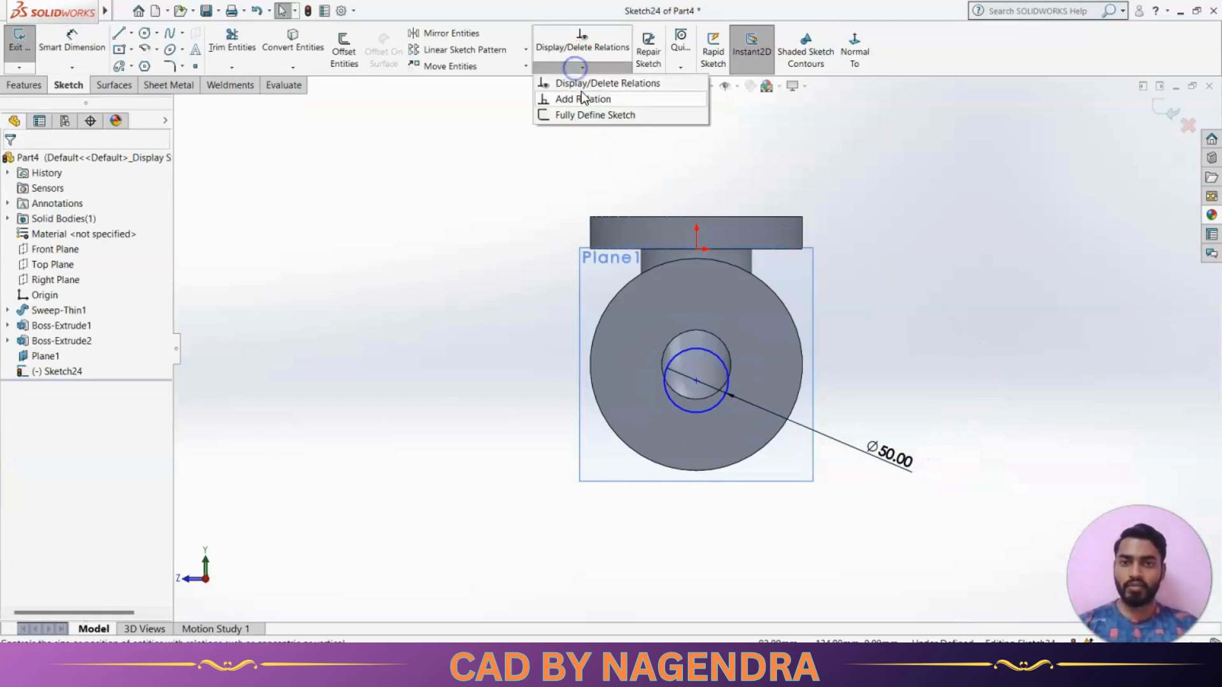
left_click(586, 97)
left_click(697, 248)
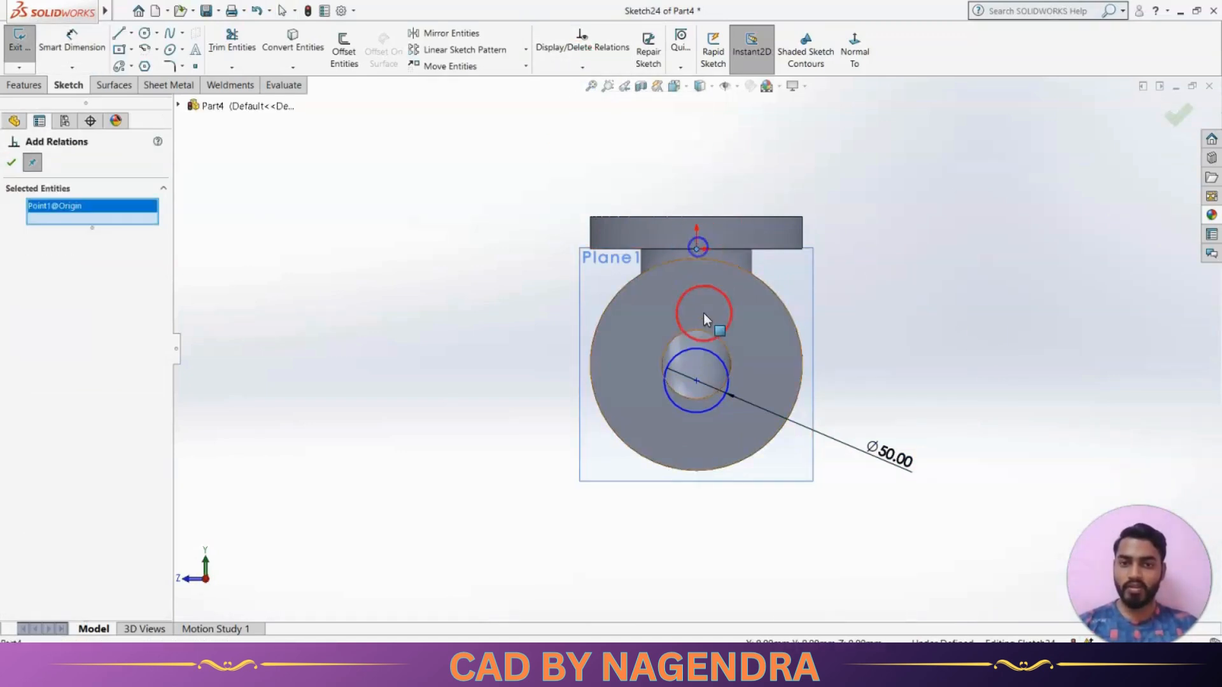
left_click(696, 380)
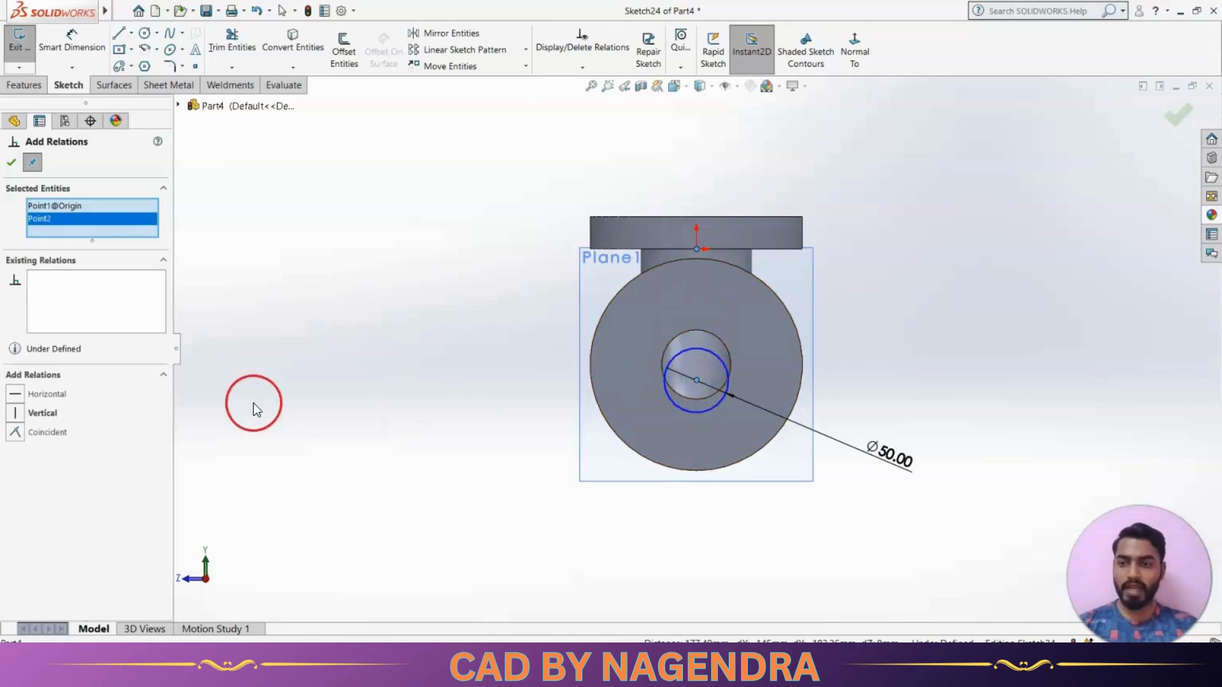
left_click(44, 414)
left_click(11, 162)
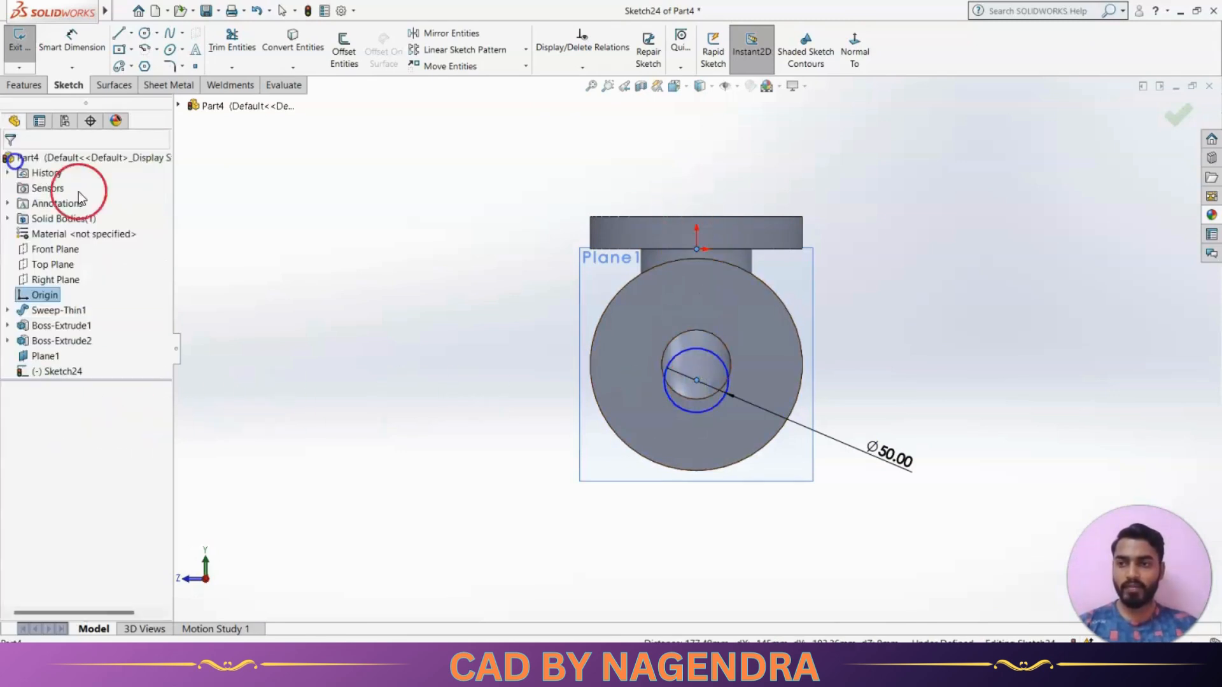
Dimension the circle's centre 115 mm below the upper flange's top edge and exit the sketch
left_click(71, 37)
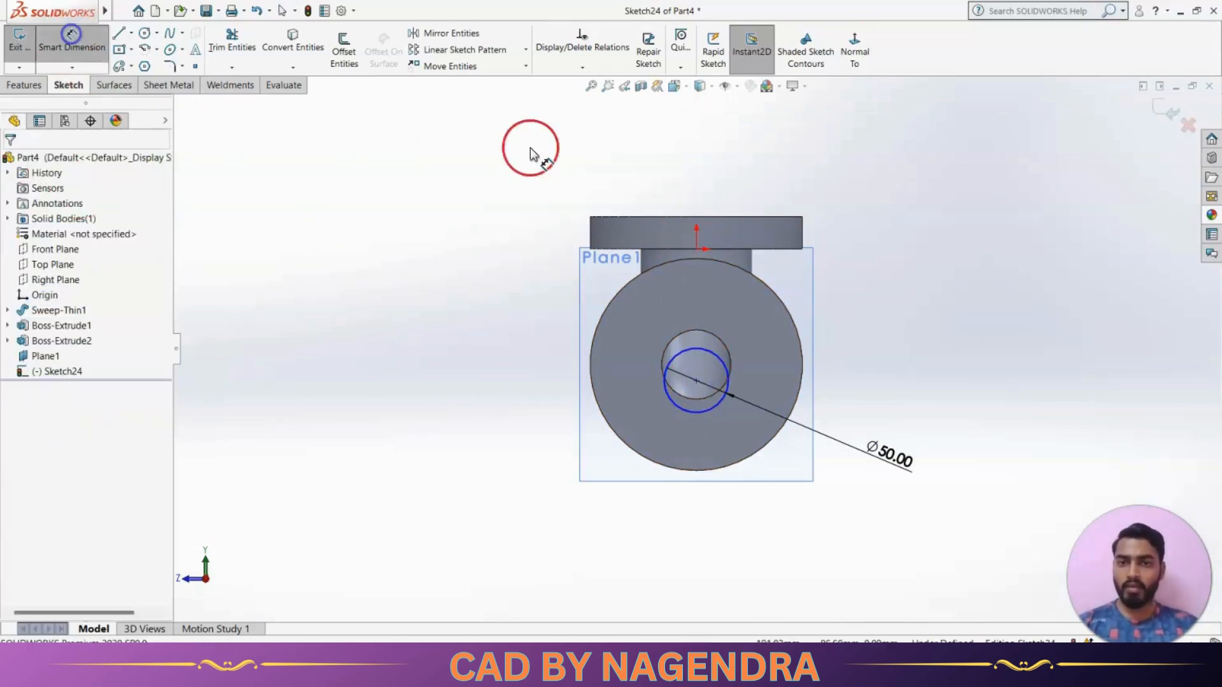
left_click(744, 216)
left_click(696, 381)
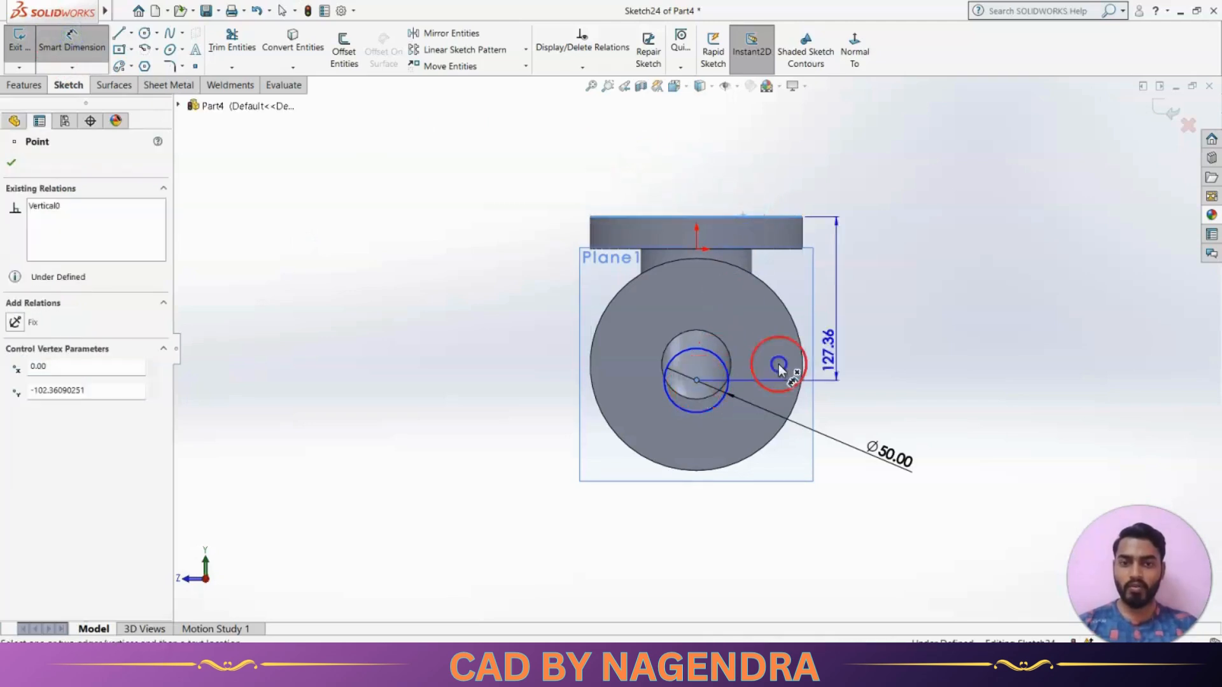
left_click(920, 323)
type("115")
key("Return")
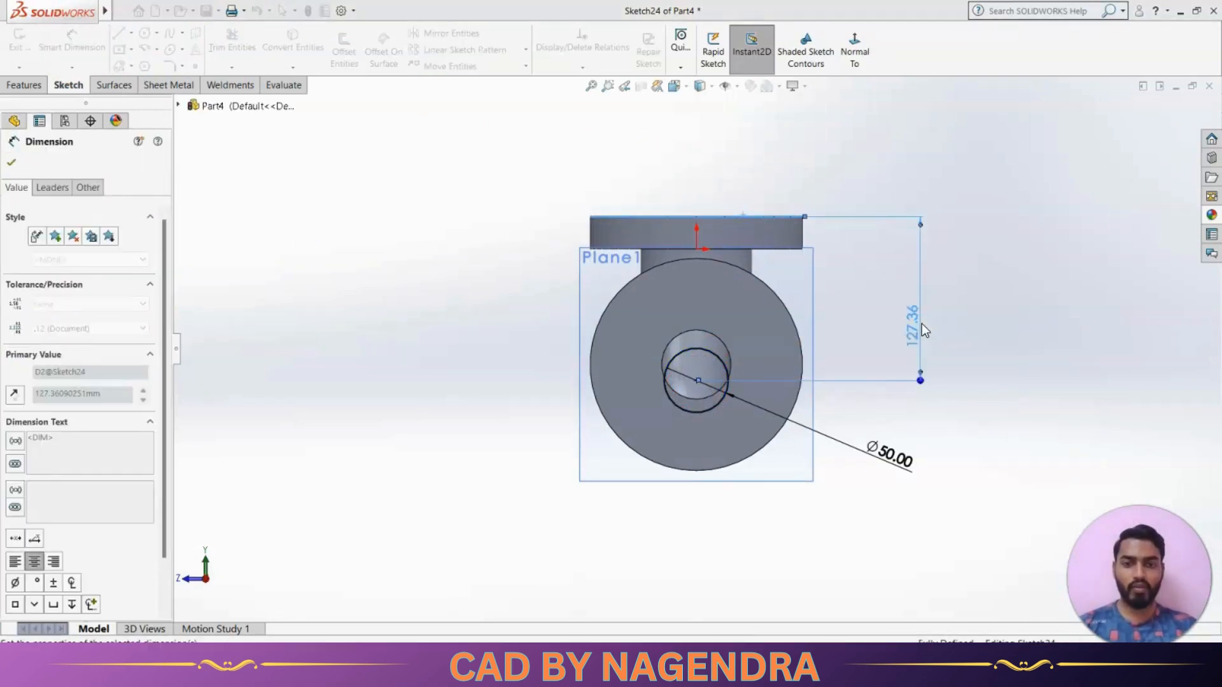
left_click(1039, 366)
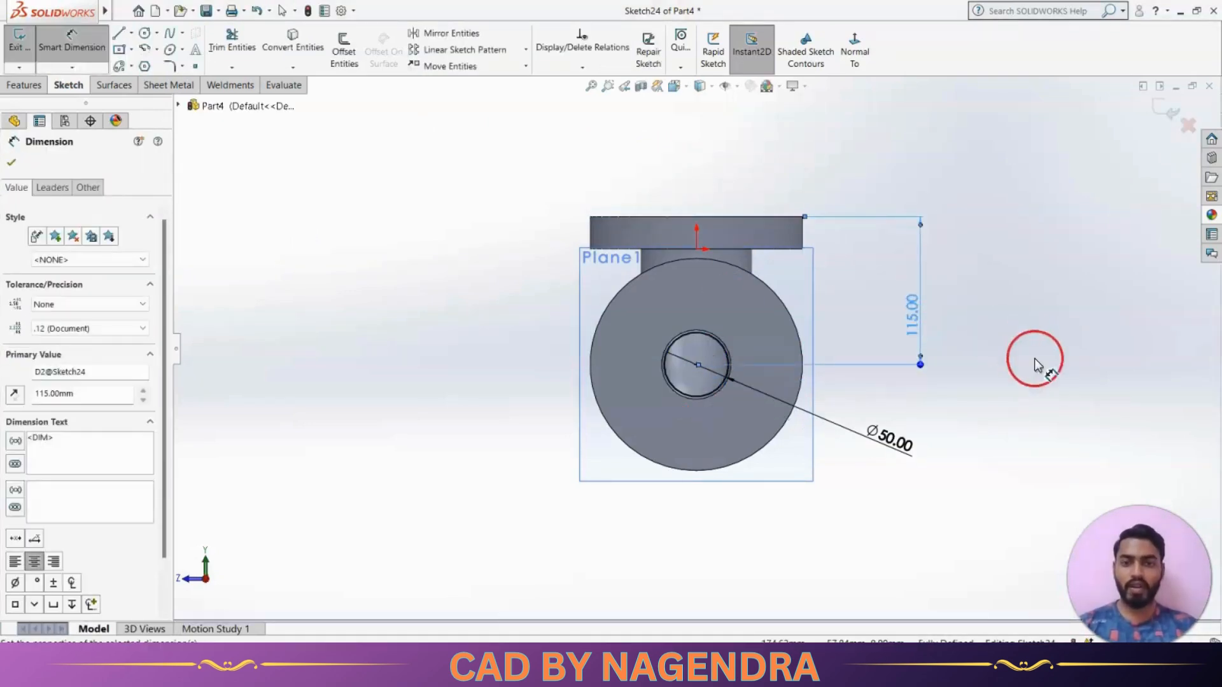
left_click(1173, 111)
Extrude the 50 mm circle toward the elbow with the Up To Next end condition, merged with the body
left_click(762, 57)
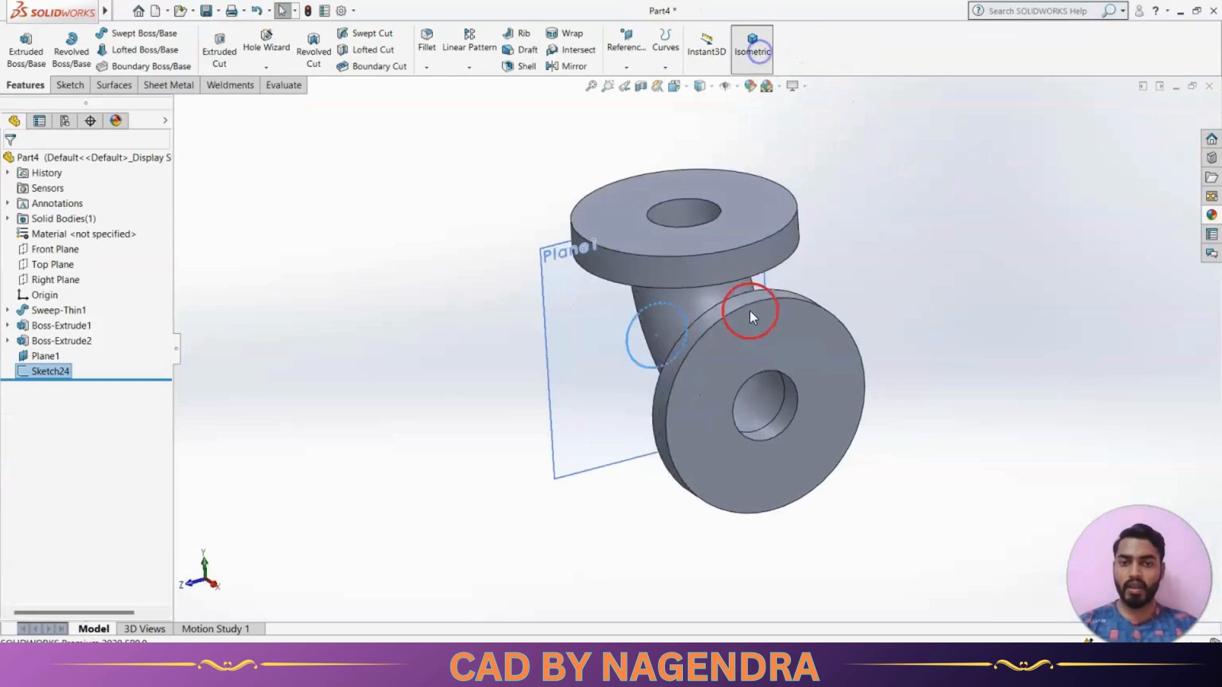
middle_click_drag(751, 300, 678, 463)
left_click(33, 61)
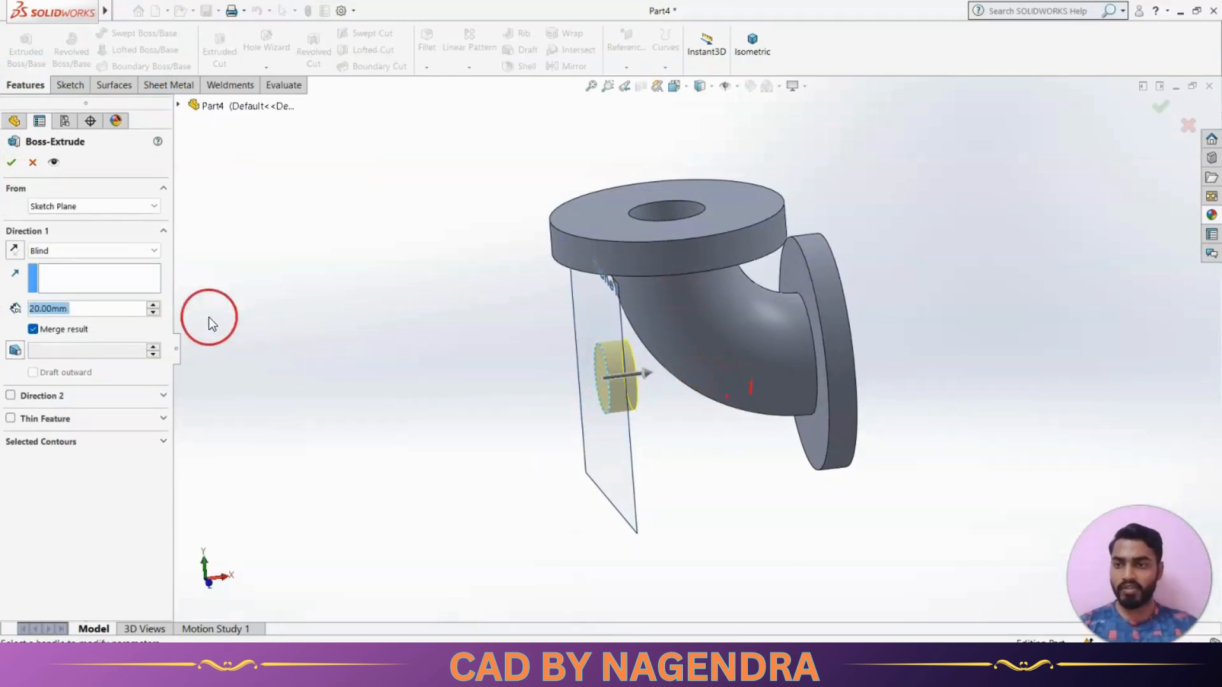
left_click(81, 249)
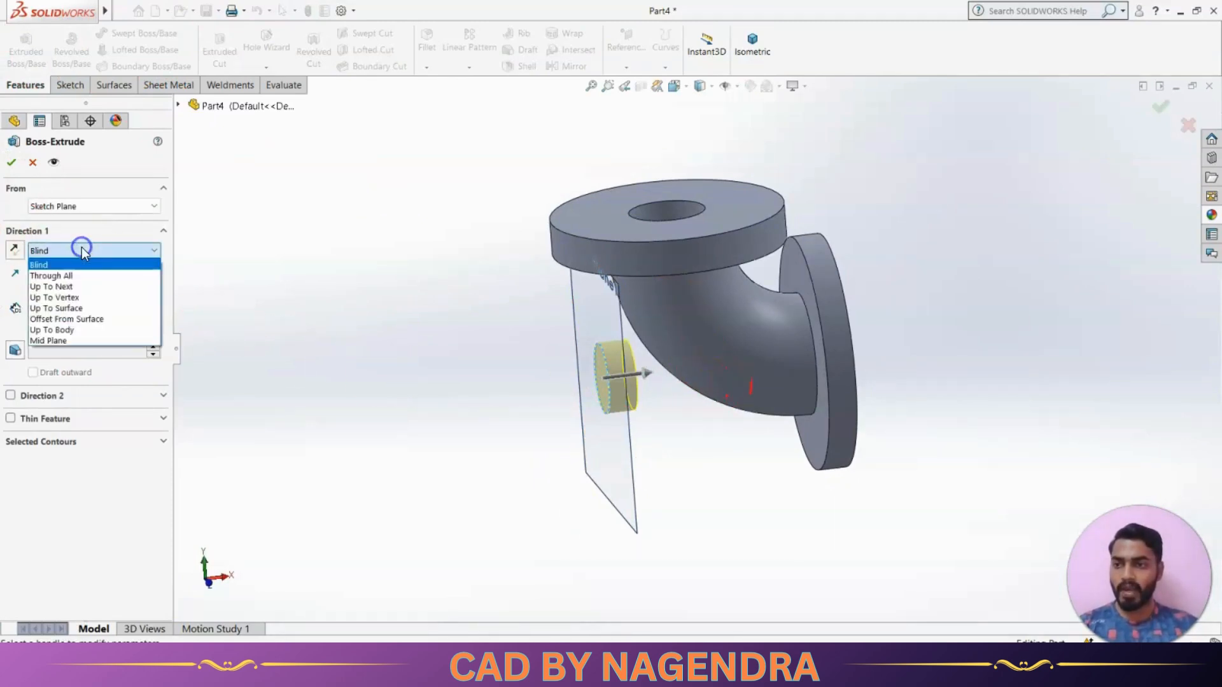
left_click(81, 286)
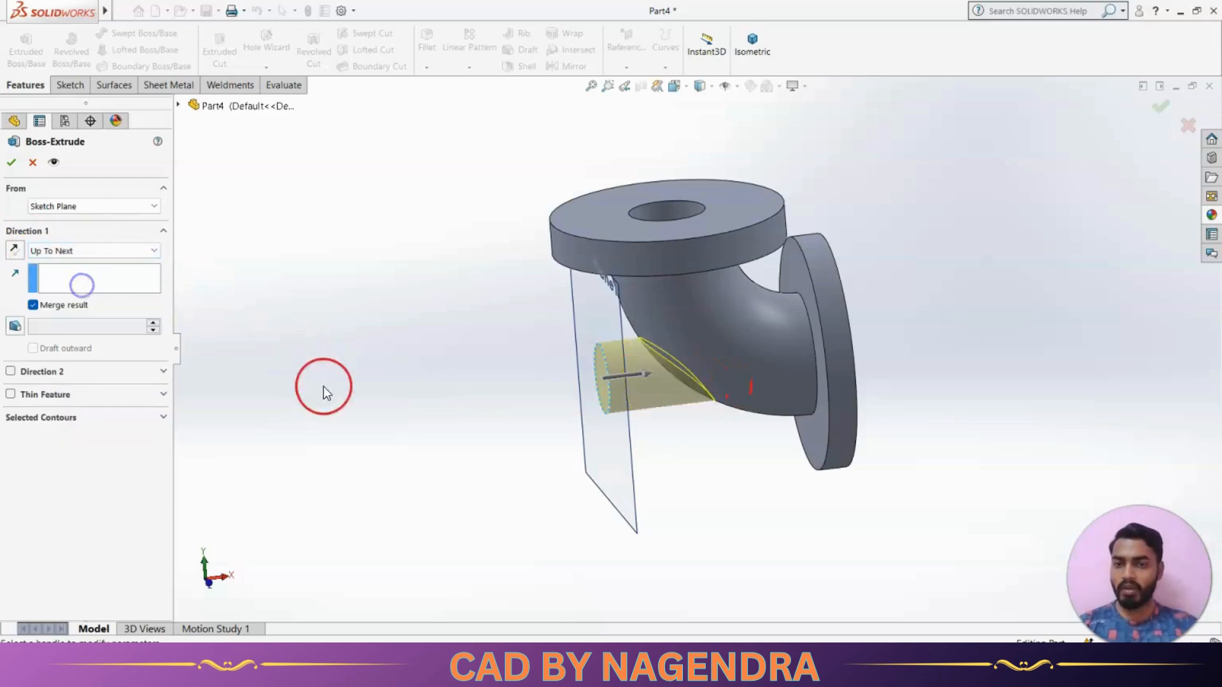
middle_click_drag(323, 387, 417, 482)
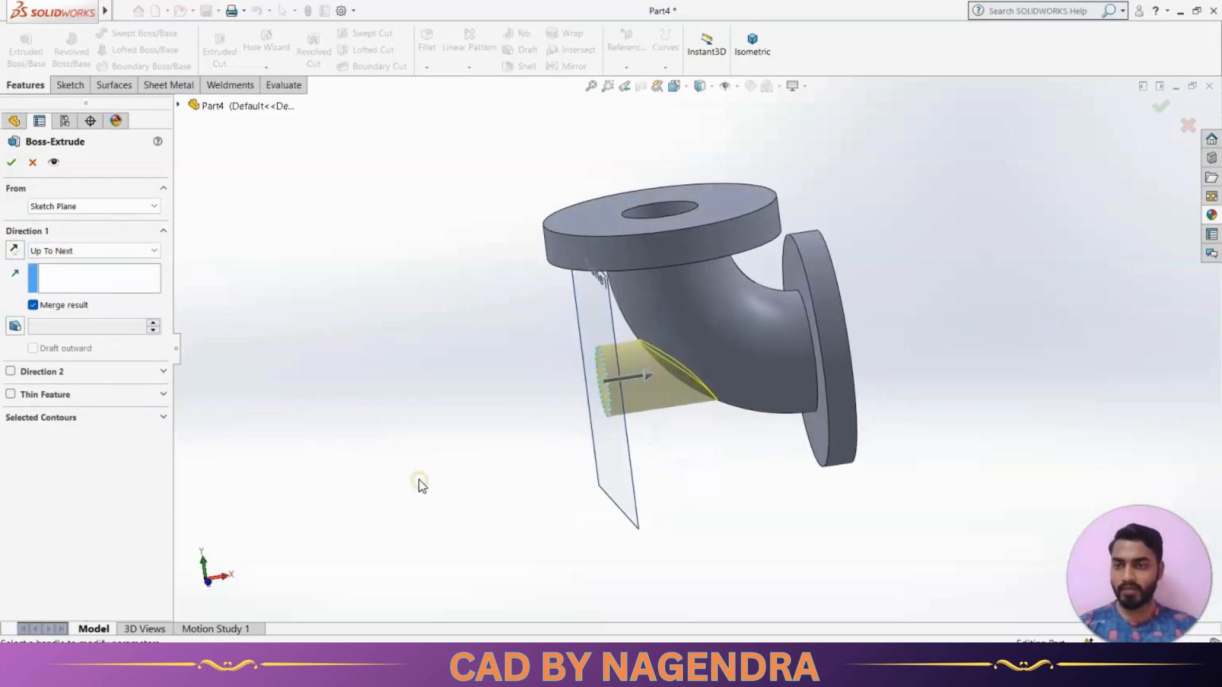
left_click(11, 163)
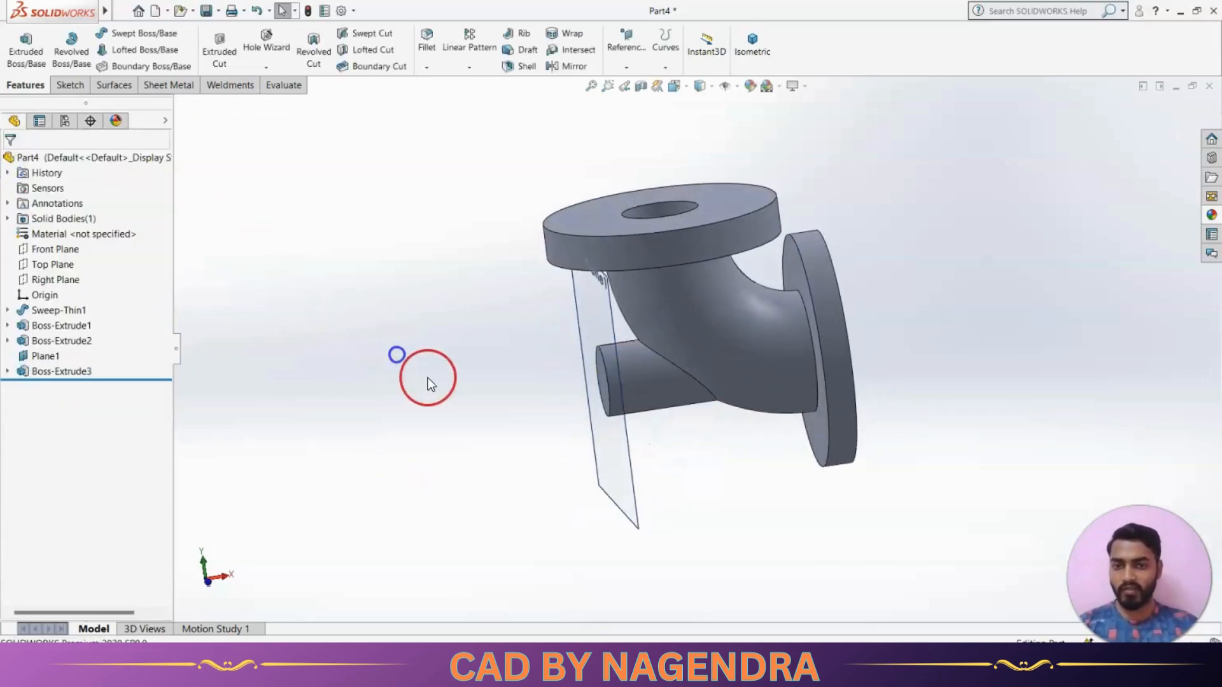
Hide the offset plane at the end of the side branch
mouse_move(428, 376)
middle_mouse_down()
mouse_move(458, 238)
mouse_move(490, 228)
mouse_move(401, 306)
mouse_move(448, 391)
middle_mouse_up()
left_click(586, 515)
left_click(616, 451)
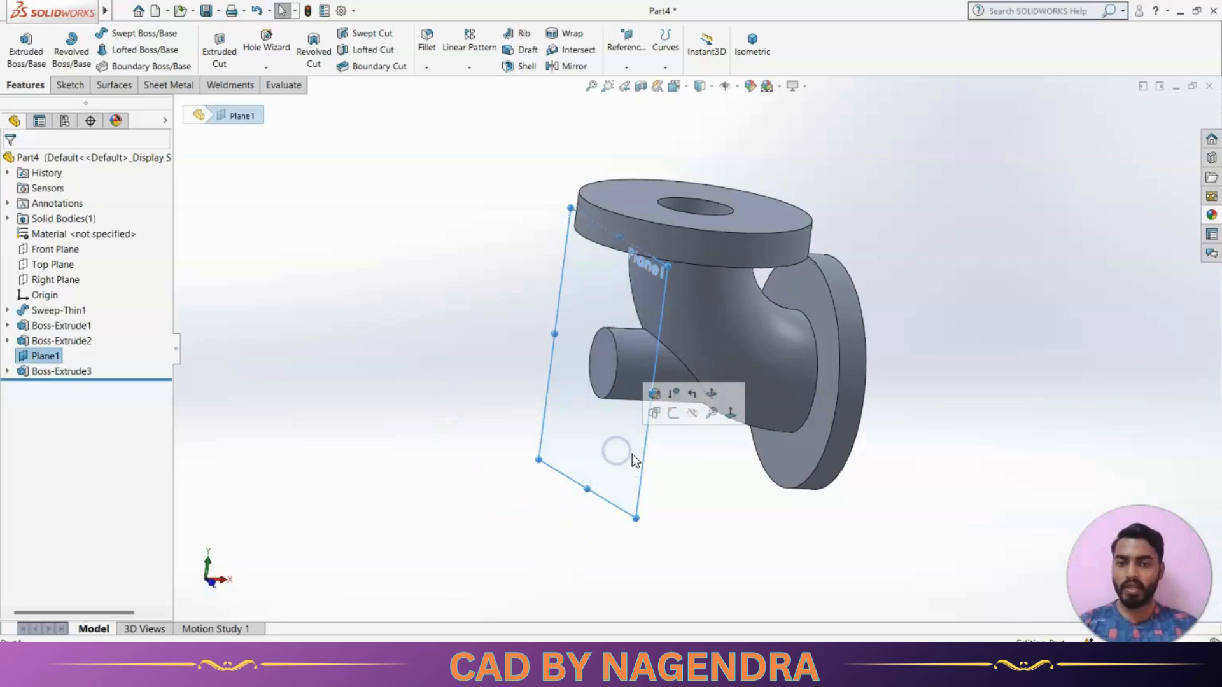
left_click(693, 418)
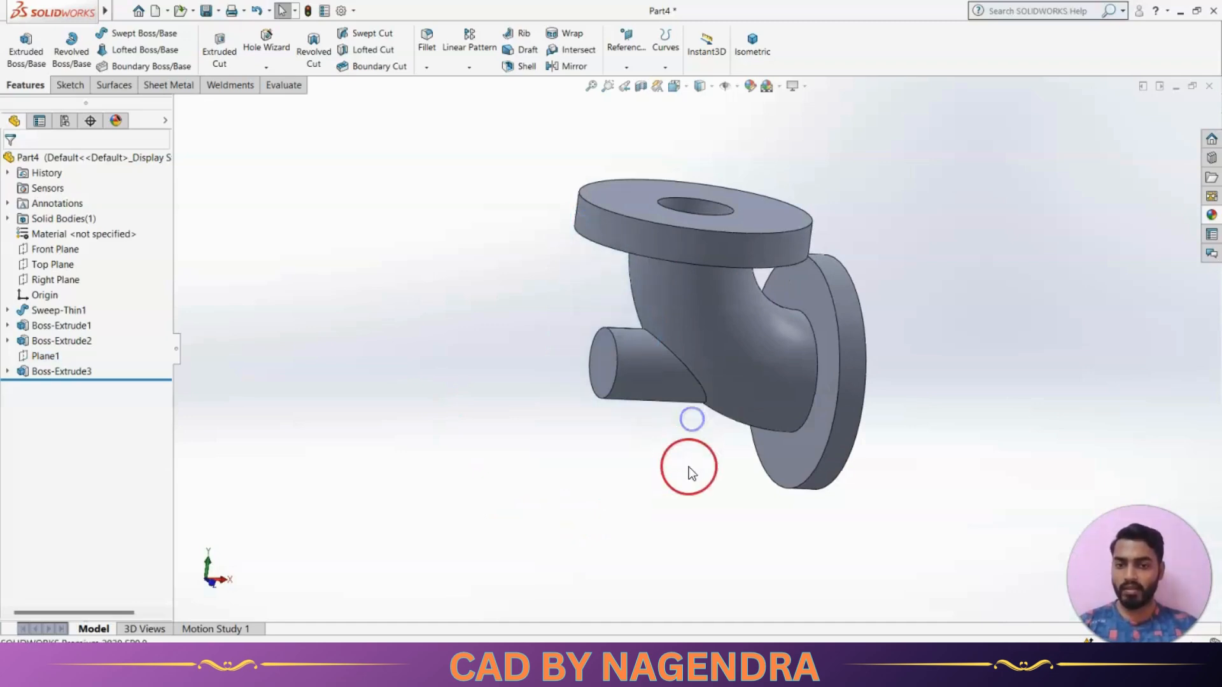
Check the reference drawing and define a simple legacy hole 16 mm in diameter with the Up To Next end condition
left_click(748, 40)
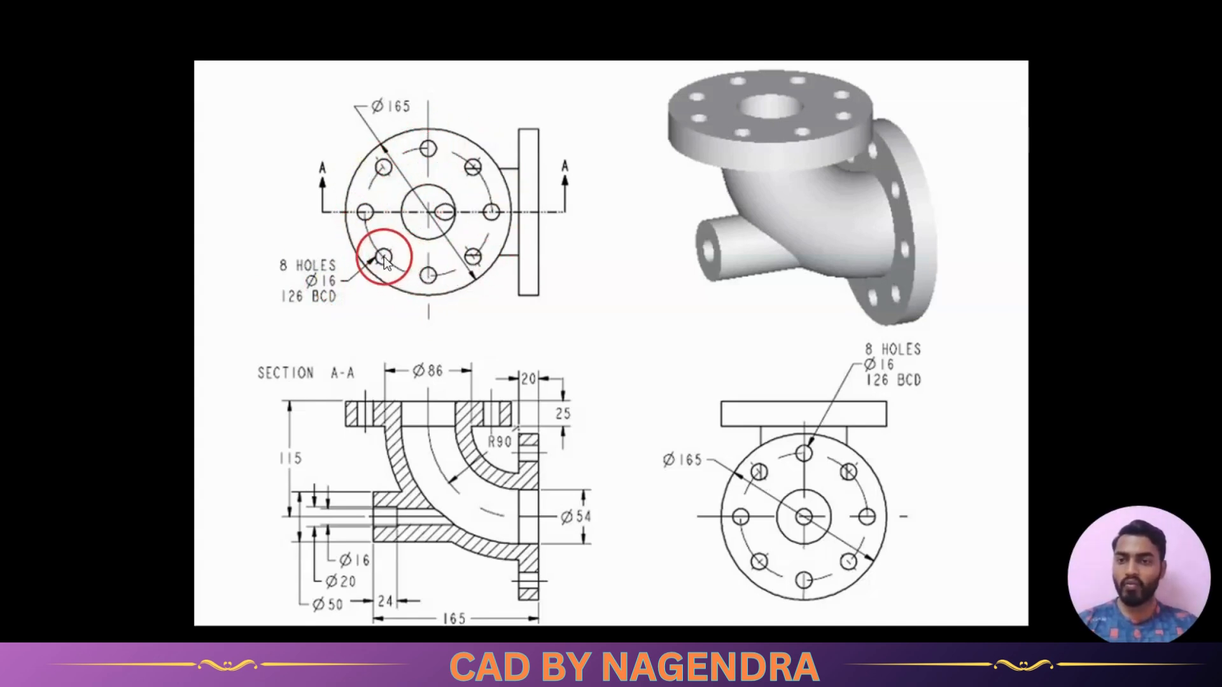
key("alt+Tab")
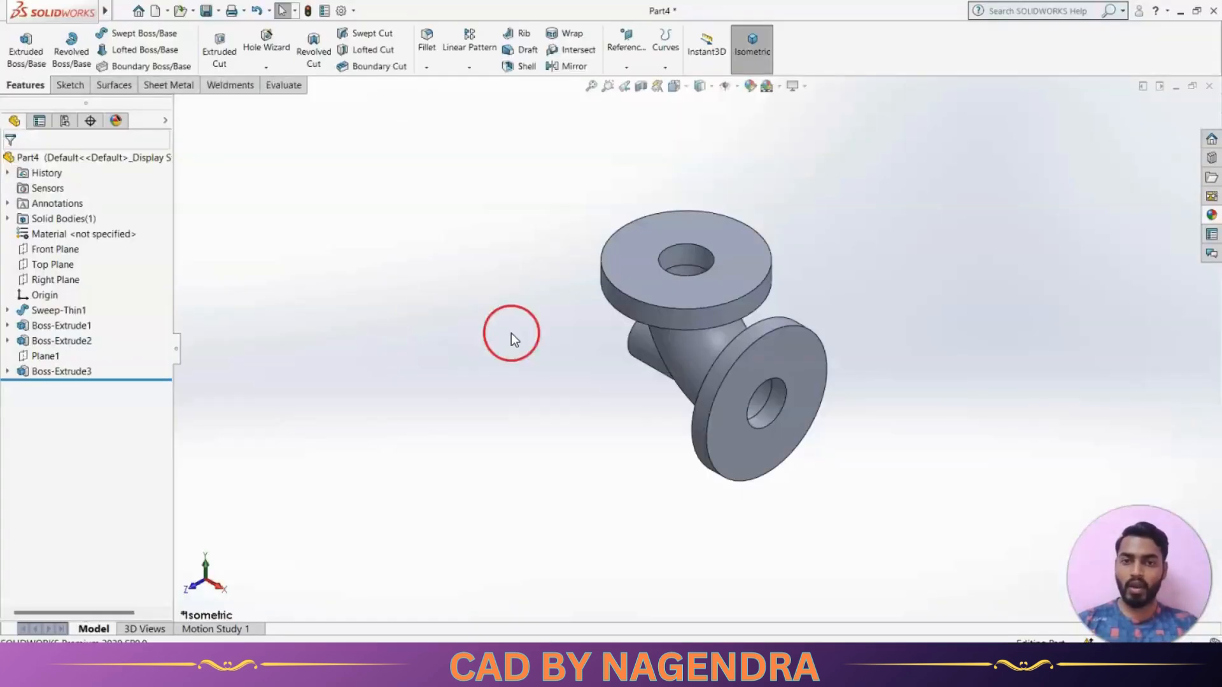
left_click(511, 333)
left_click(266, 41)
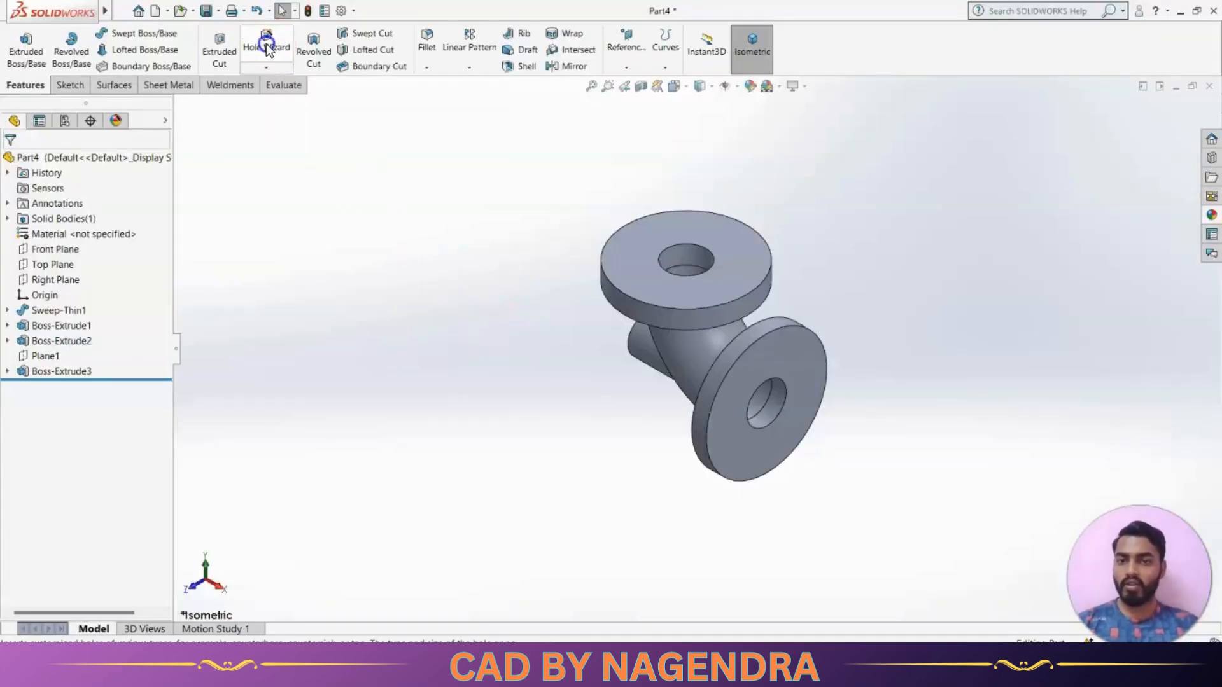
middle_click_drag(605, 273, 569, 527)
left_click(157, 310)
left_click(102, 271)
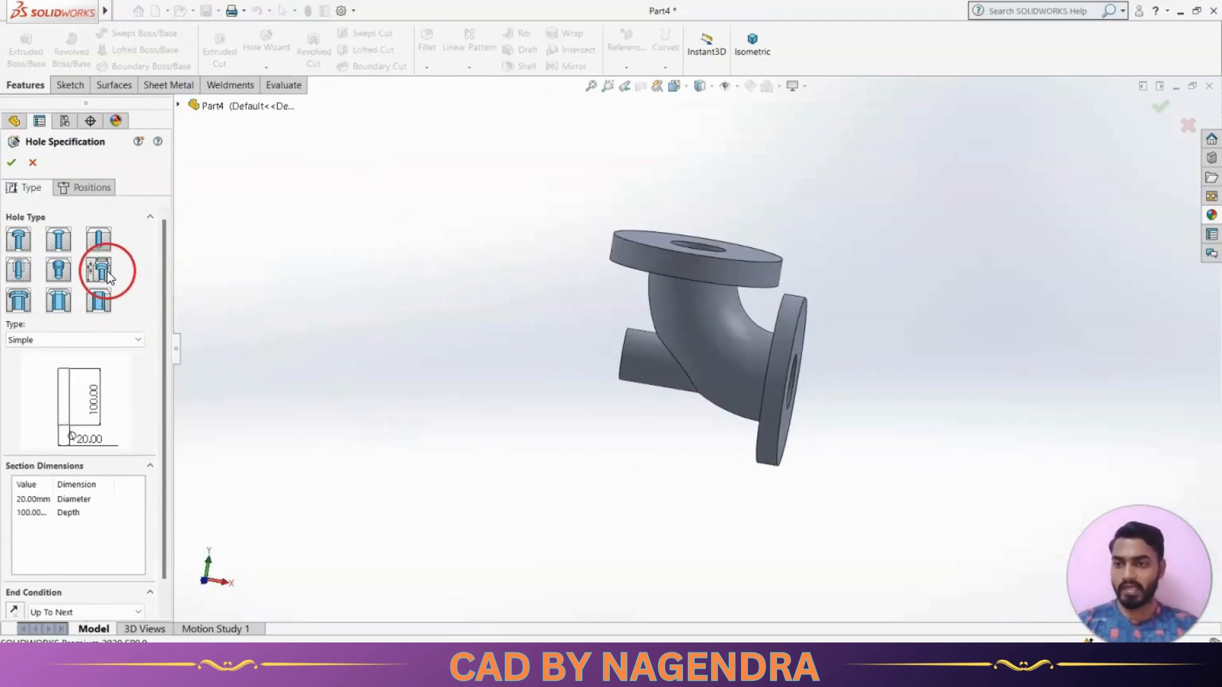
left_click_drag(166, 276, 169, 360)
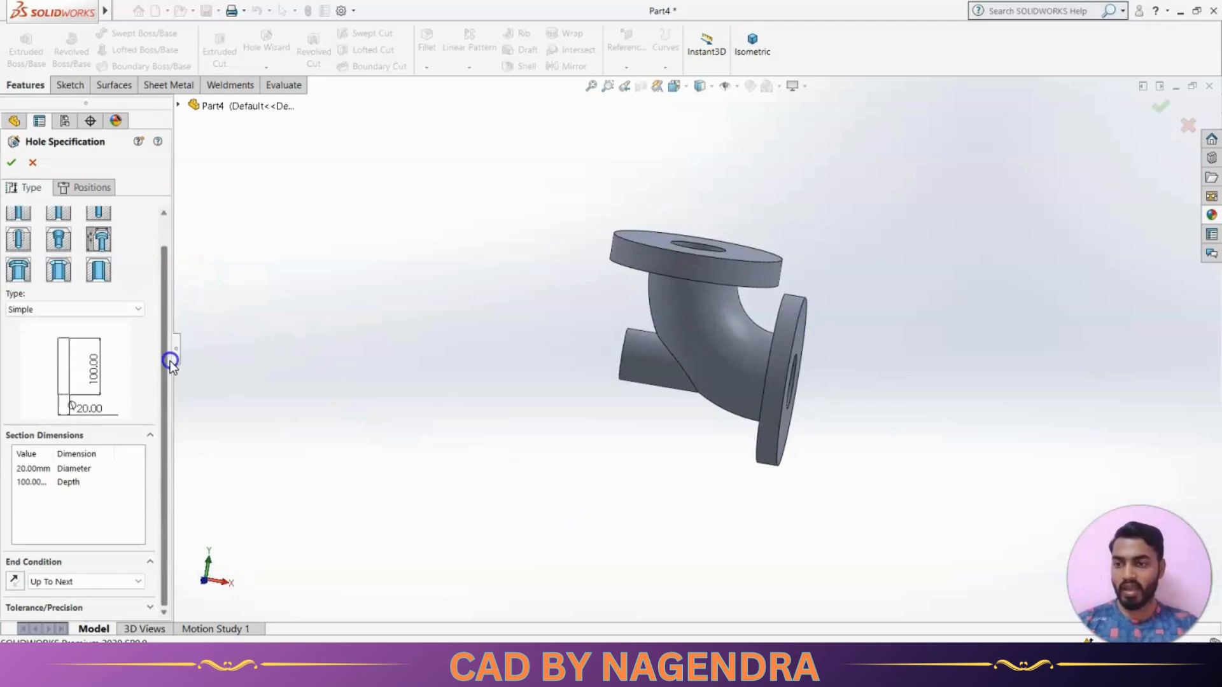
double_click(26, 467)
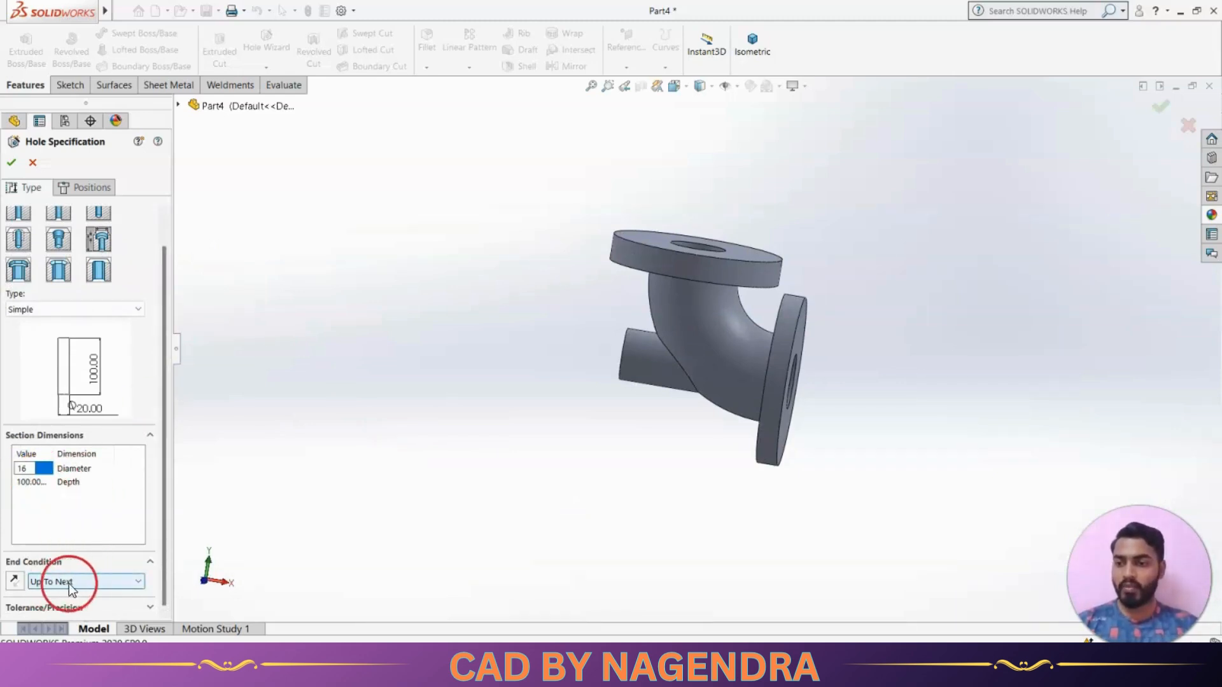
Place the 16 mm hole's centre point on the upper flange's top face, between the bore and the rim
left_click(93, 189)
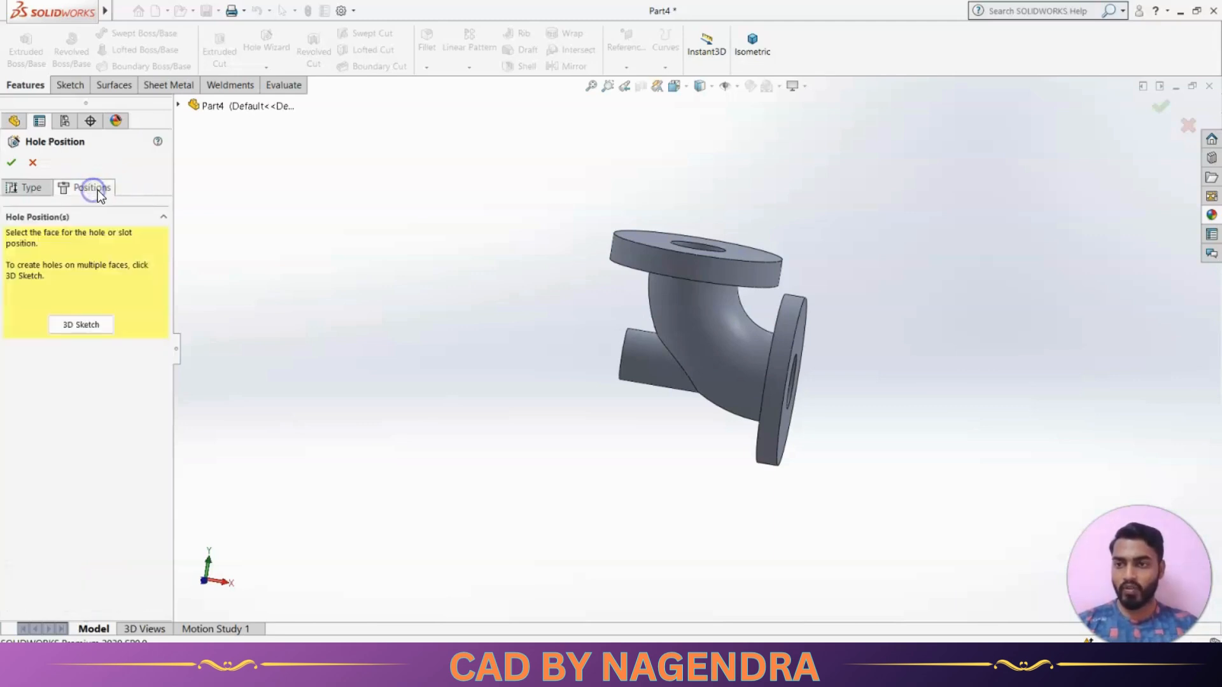
middle_click_drag(526, 294, 515, 417)
scroll(729, 204, "down", 2)
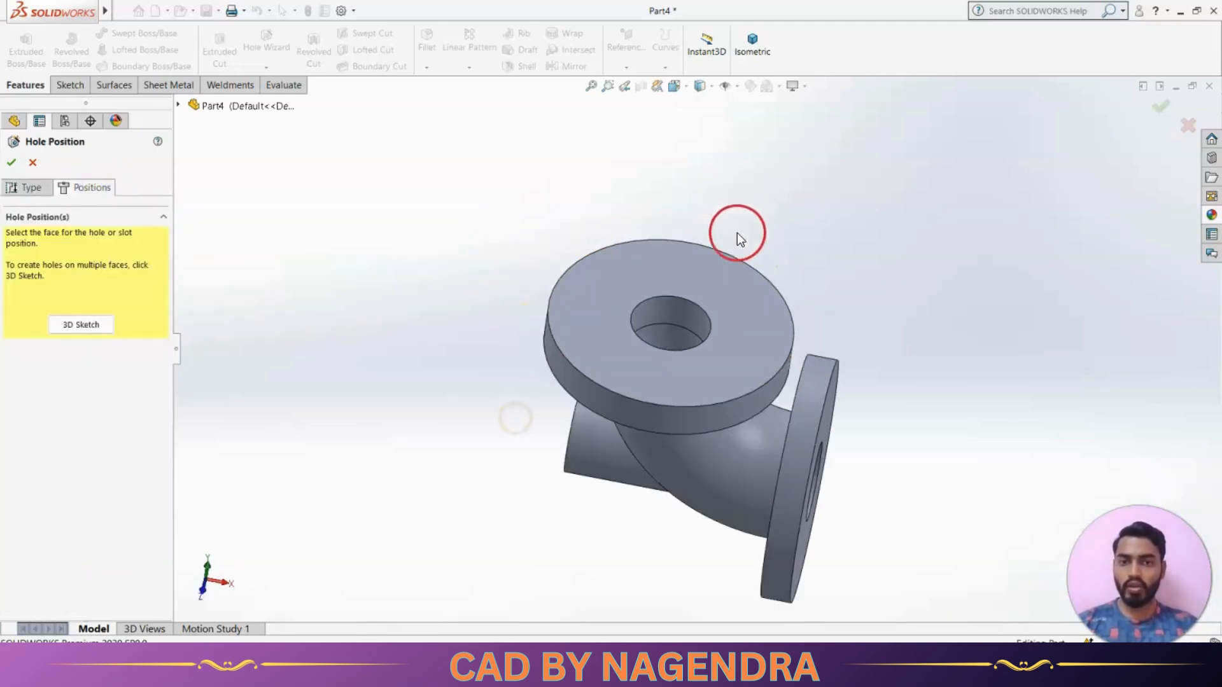
left_click(590, 320)
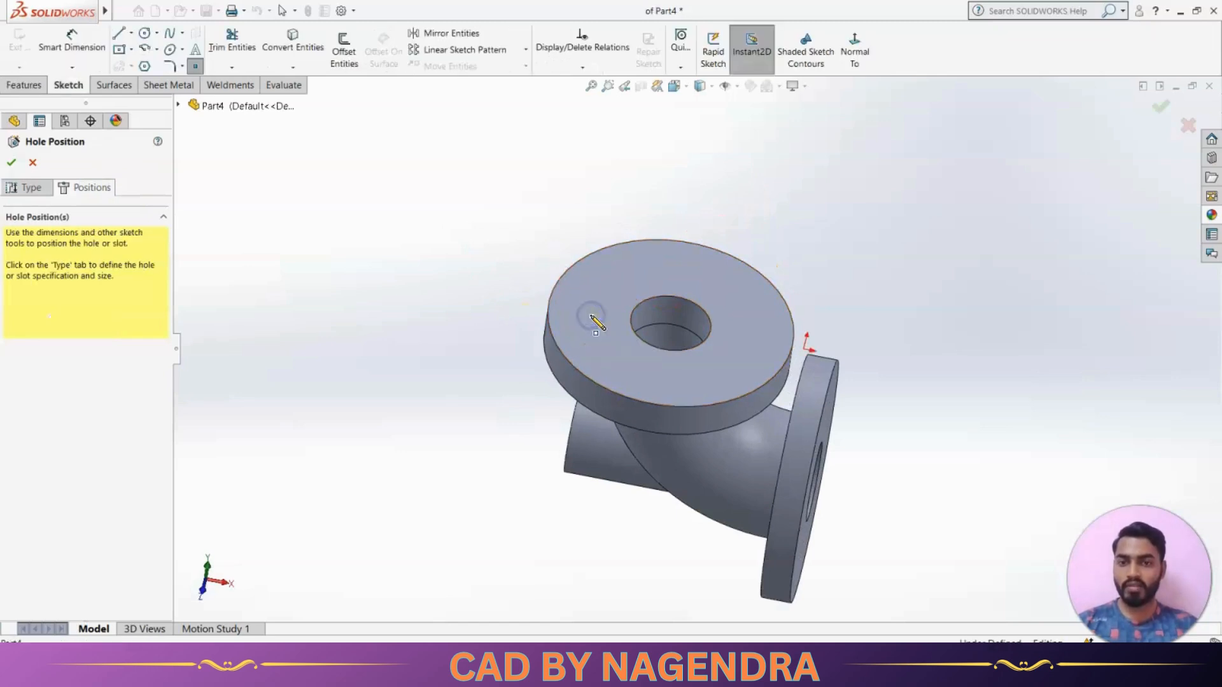
left_click(591, 332)
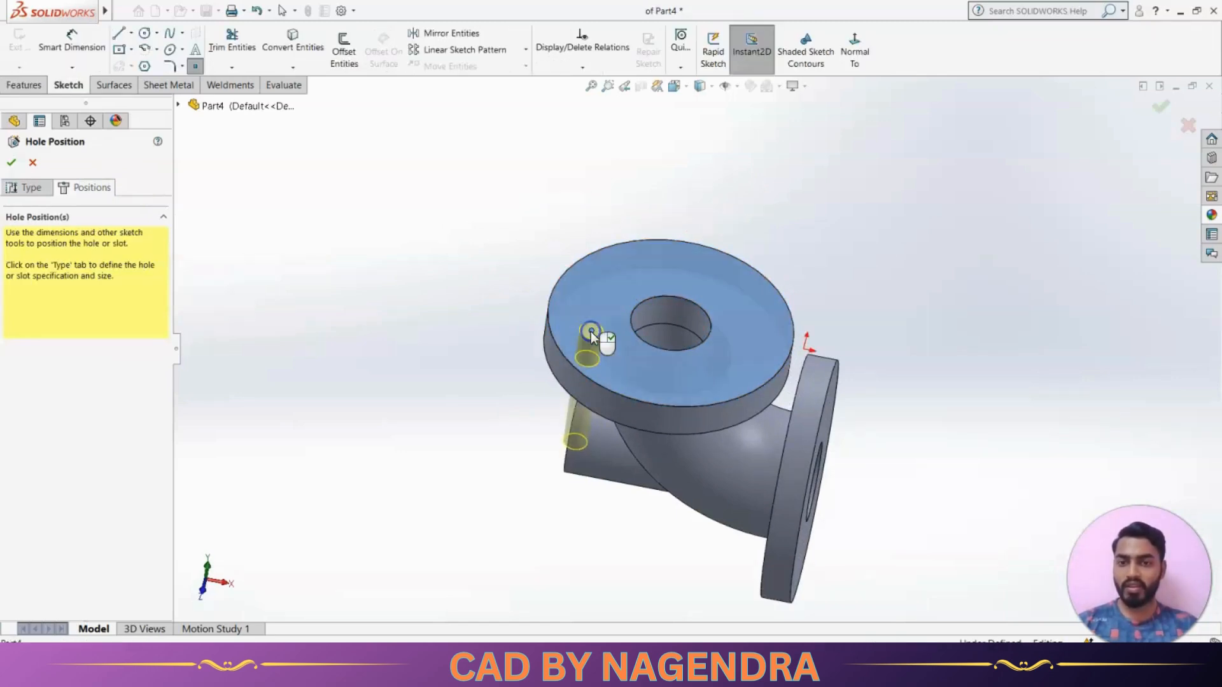
Add a horizontal relation between the hole's centre point on the upper flange and the origin
left_click(873, 56)
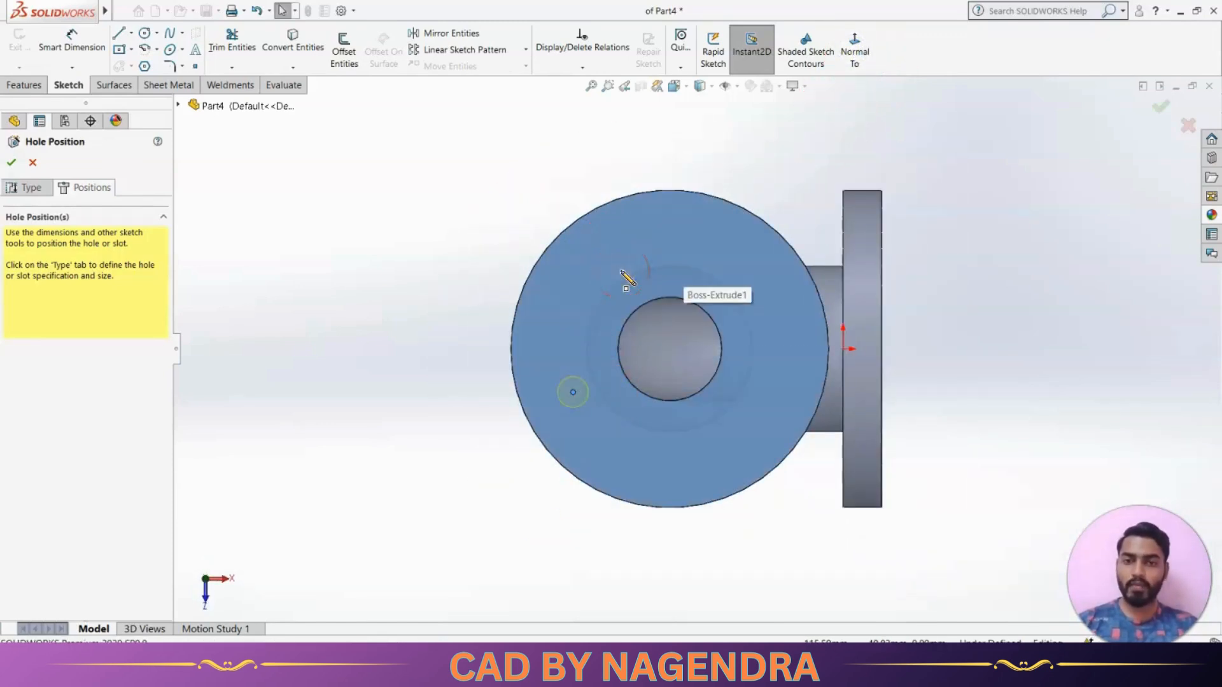
left_click(420, 314)
key("alt+Tab")
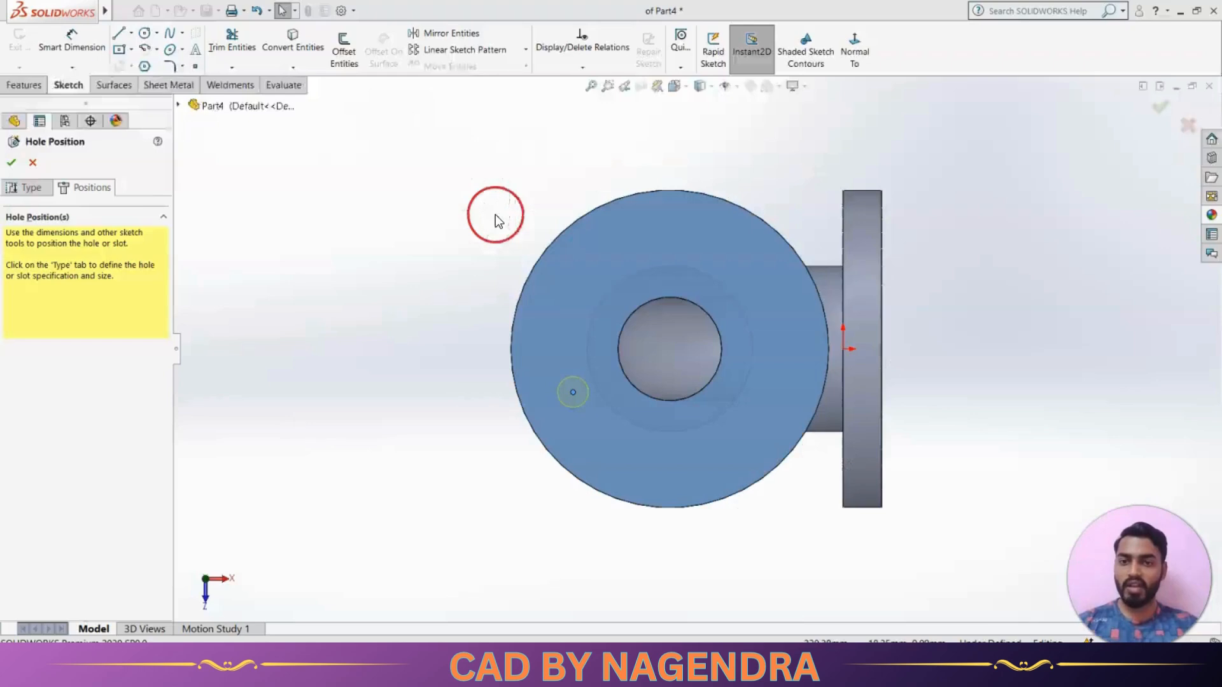
key("alt+Tab")
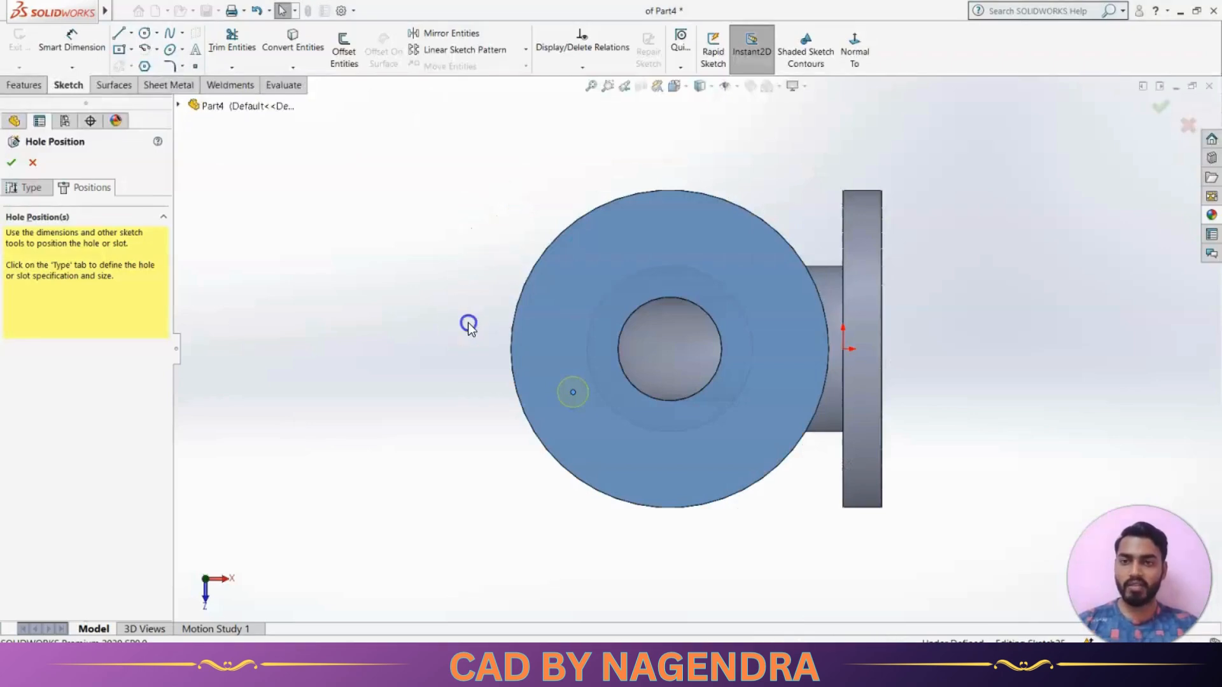
left_click(573, 393)
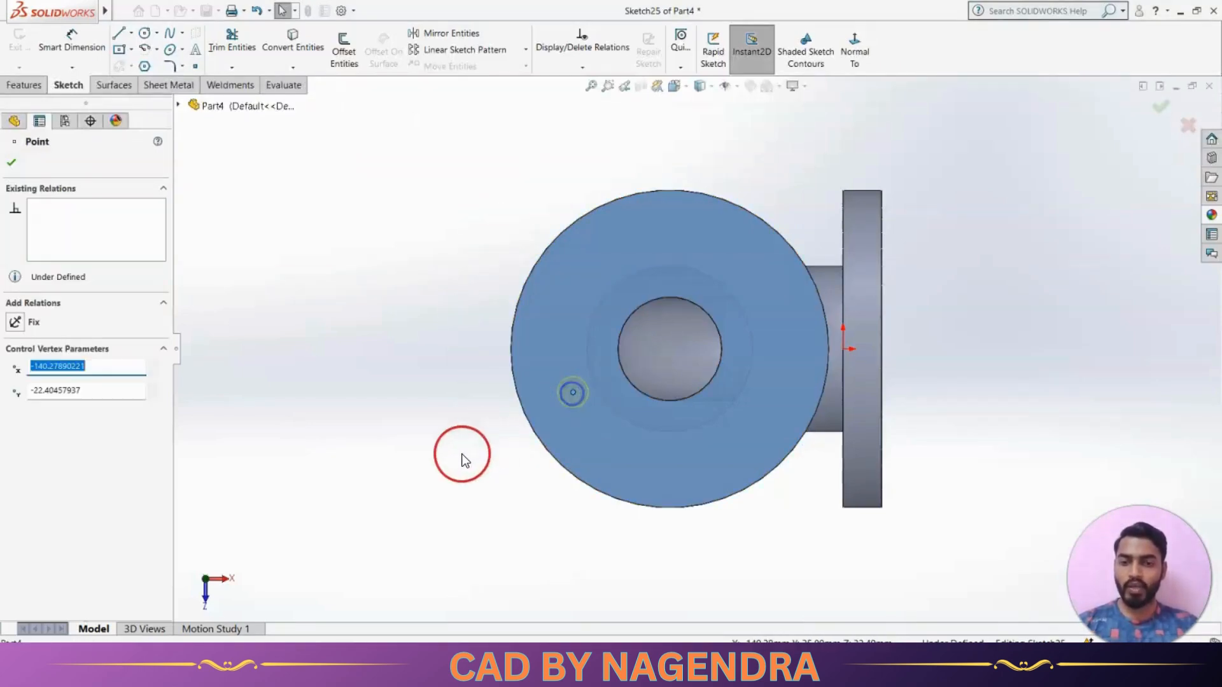
left_click(845, 349, "ctrl")
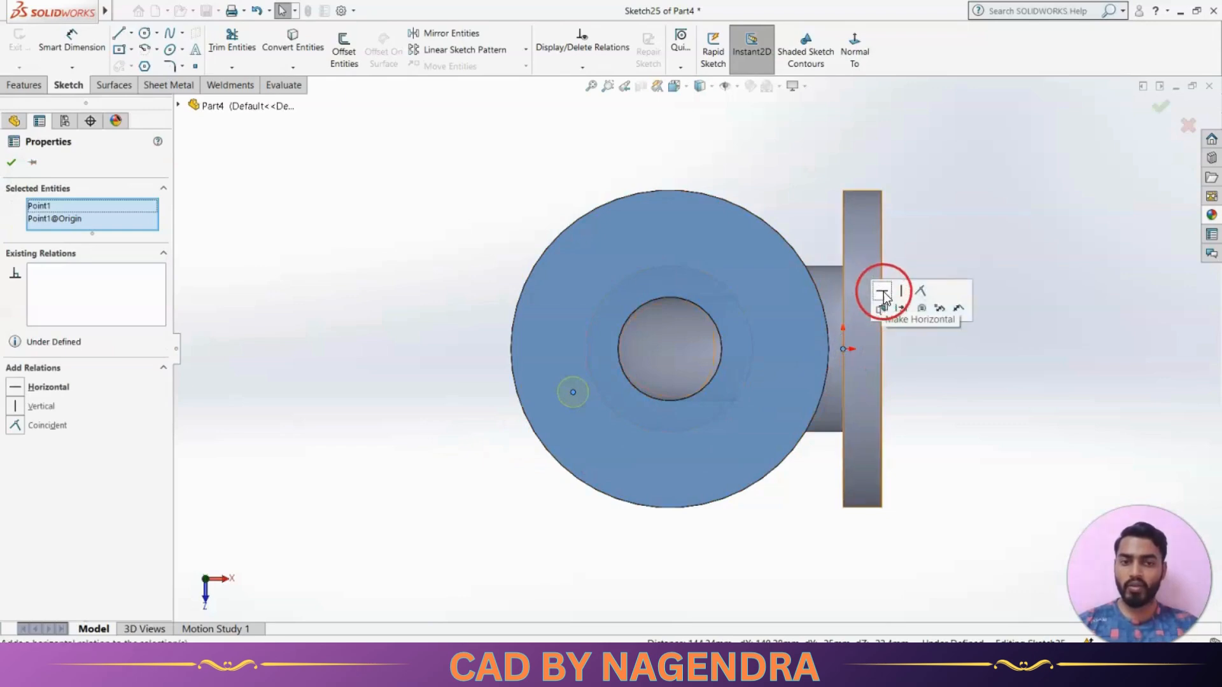
left_click(883, 293)
left_click(1001, 400)
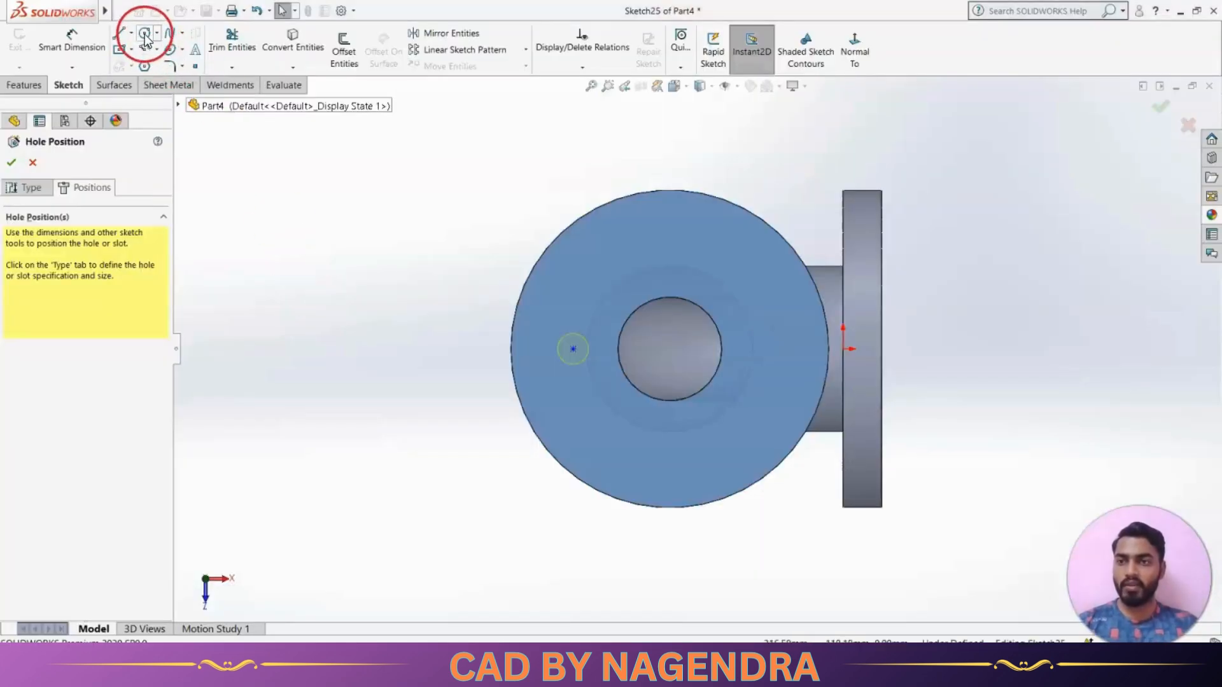
Sketch a construction circle of about 38 mm radius centred on the upper flange's bore
left_click(145, 35)
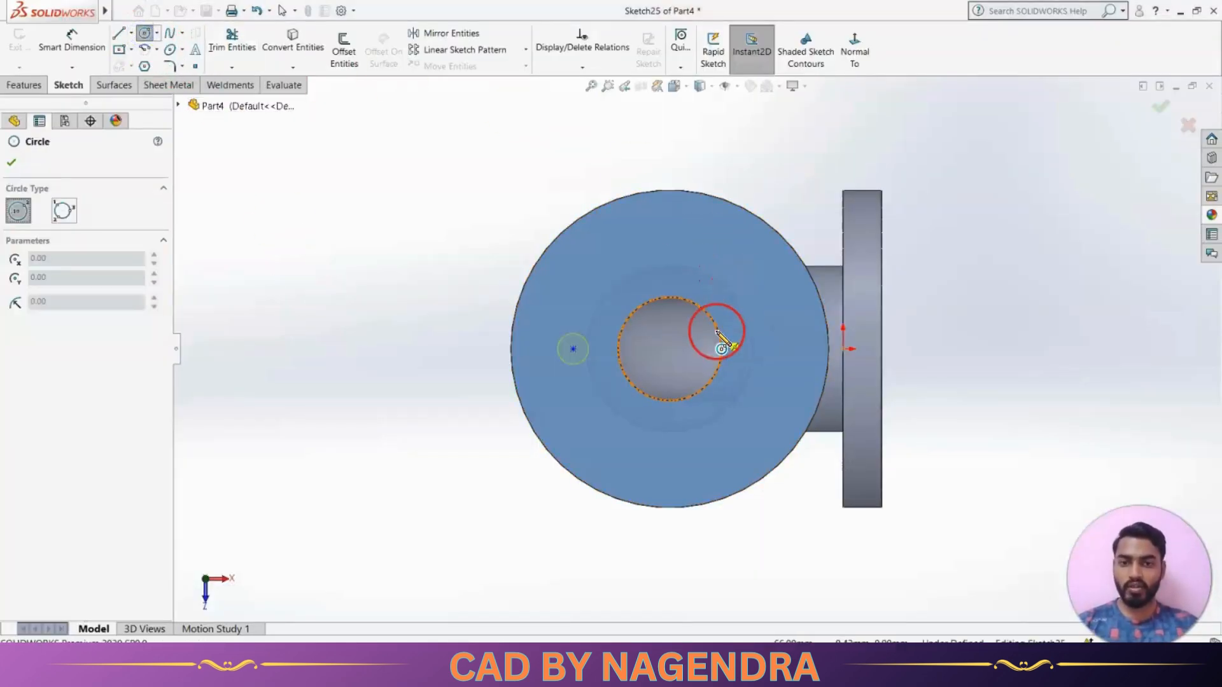
left_click(670, 348)
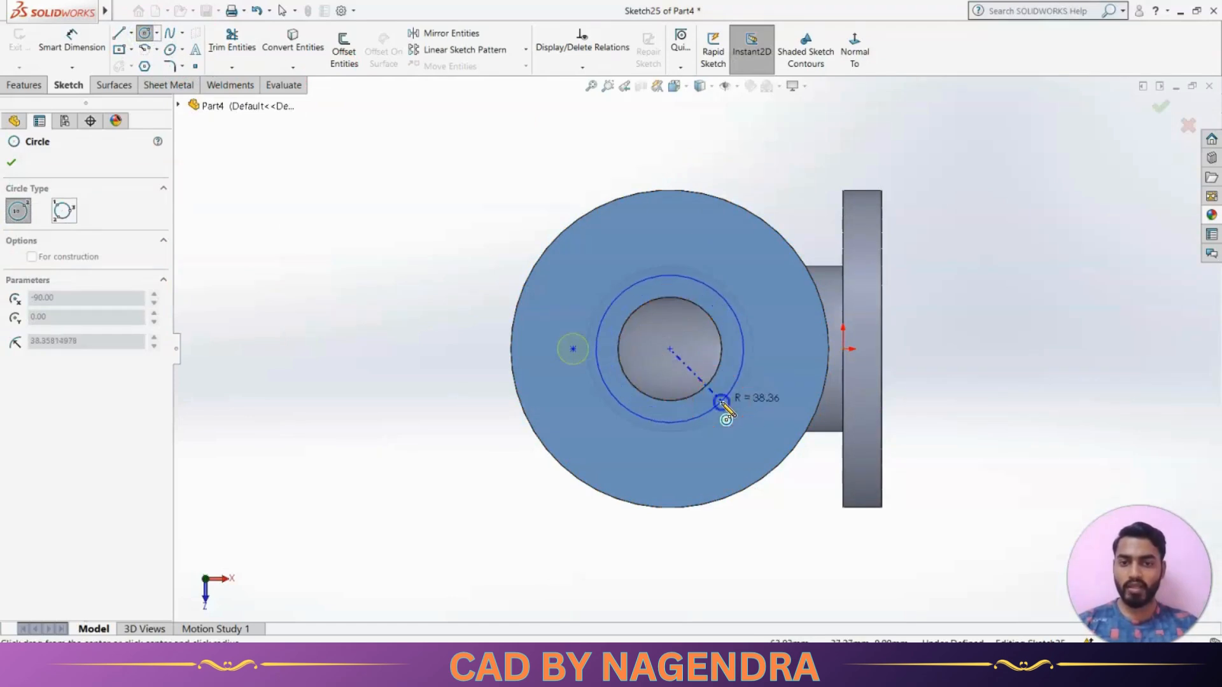
left_click(722, 402)
left_click(31, 417)
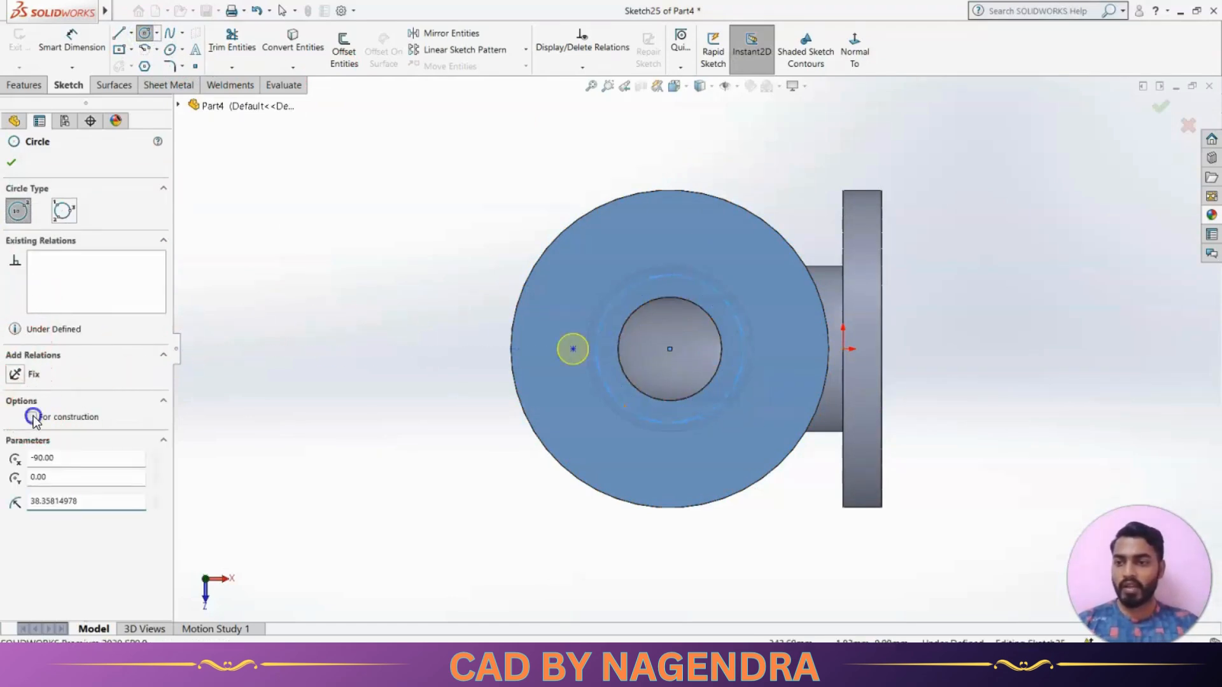
left_click(11, 162)
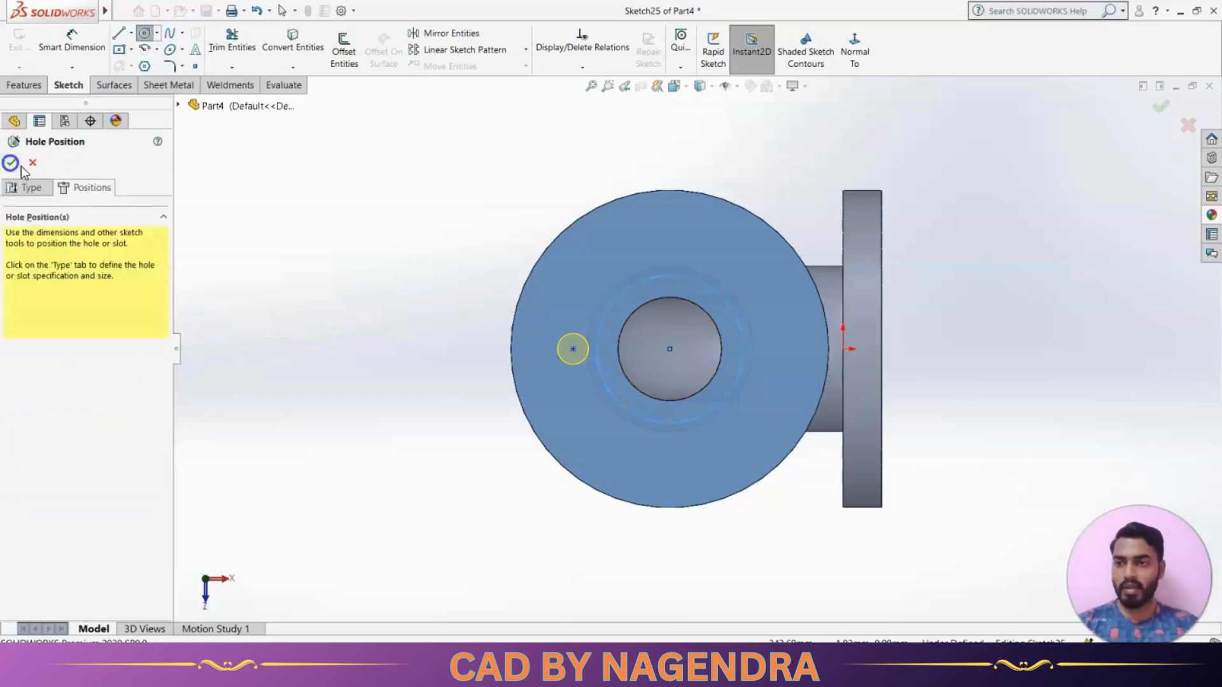
left_click(269, 212)
Dimension the construction circle to a 126 mm diameter
left_click(72, 42)
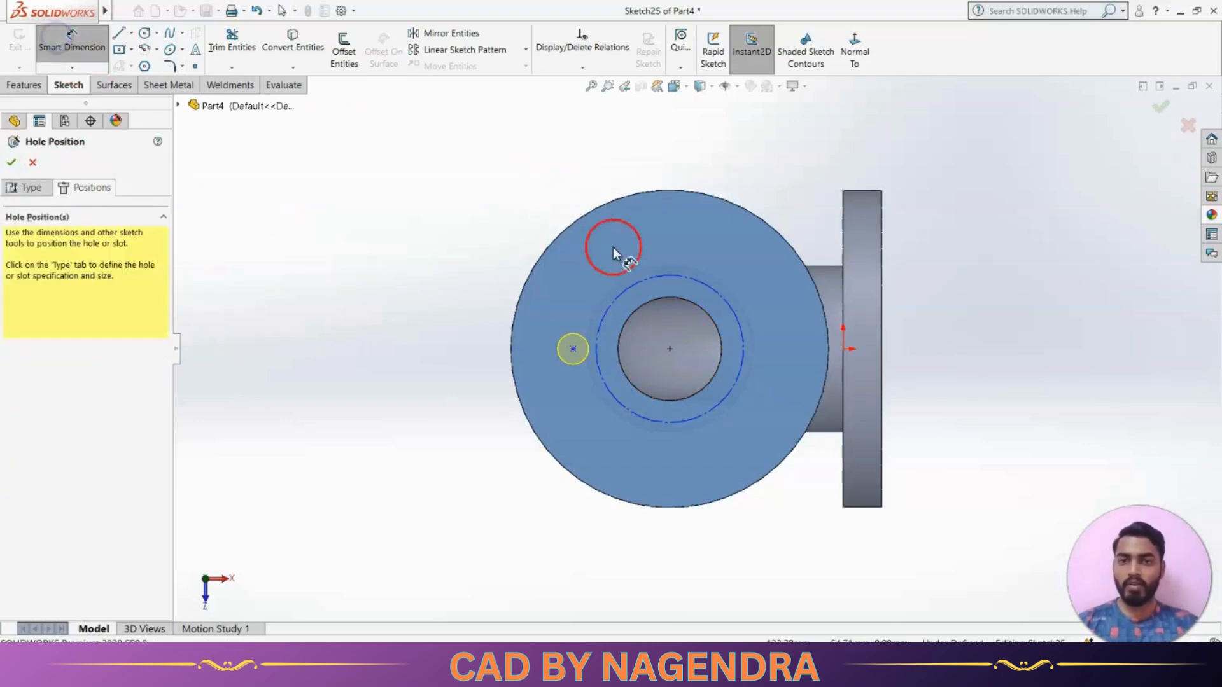
left_click(644, 277)
left_click(569, 170)
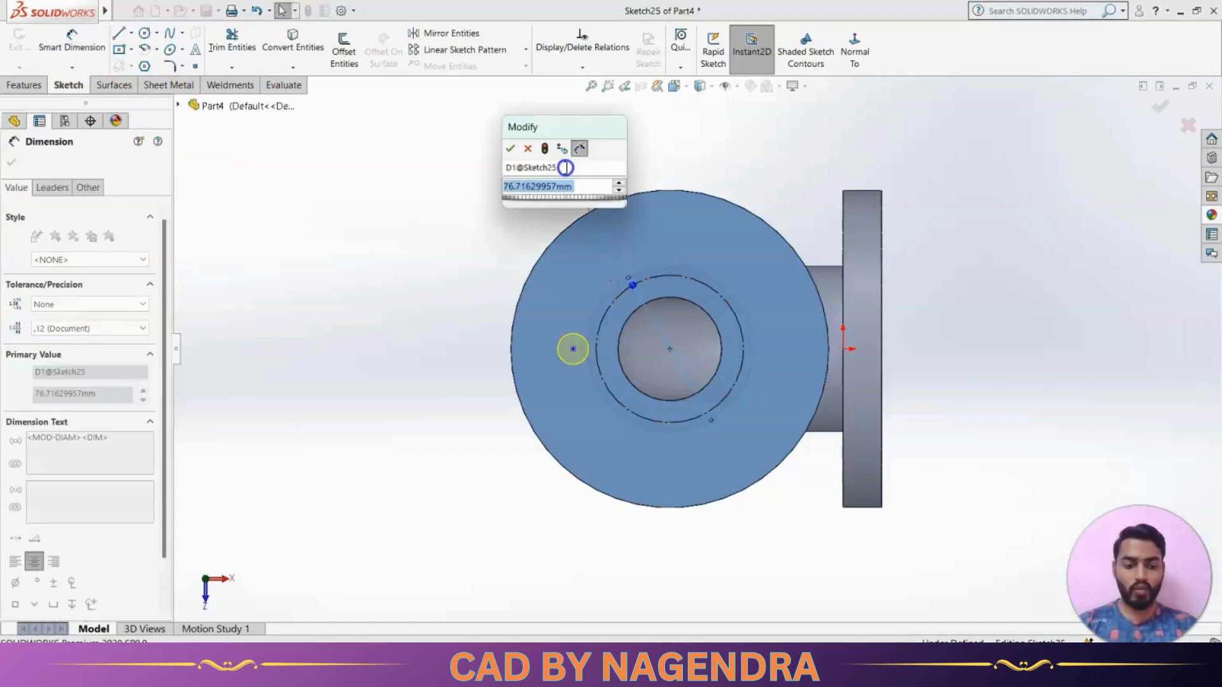
type("126")
key("Return")
left_click(425, 316)
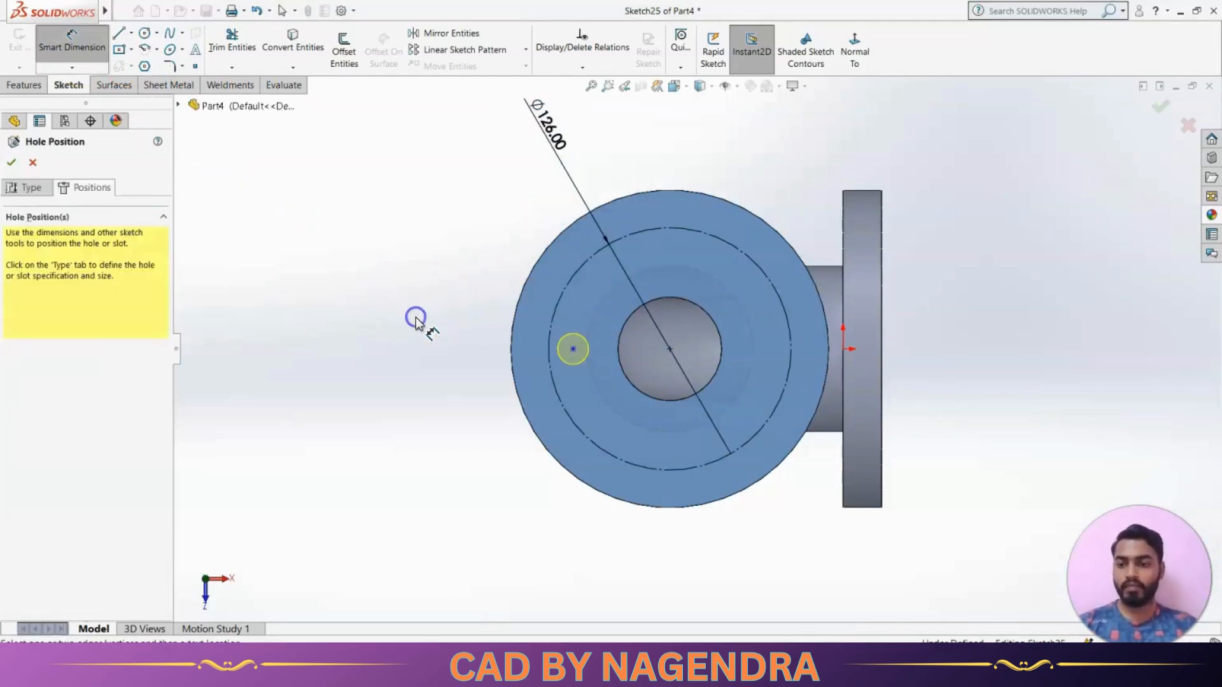
key("Escape")
Make the hole's centre point coincident with the 126 mm construction circle and finish the hole
left_click(582, 65)
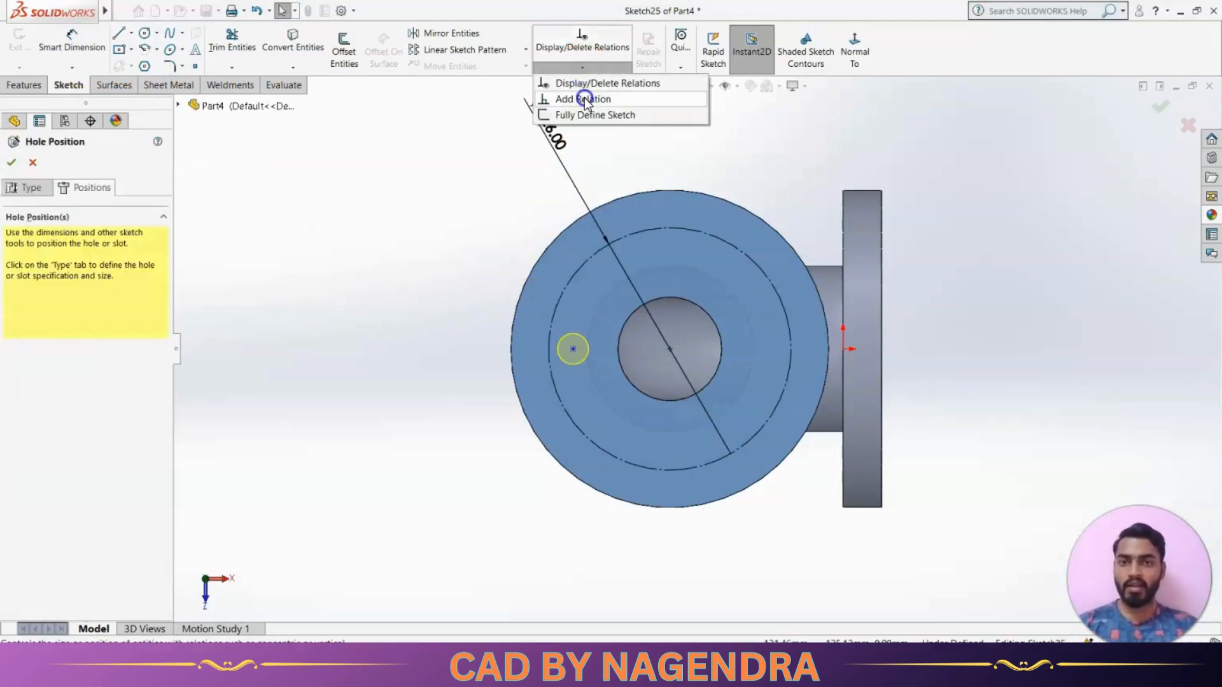
left_click(584, 97)
left_click(573, 349)
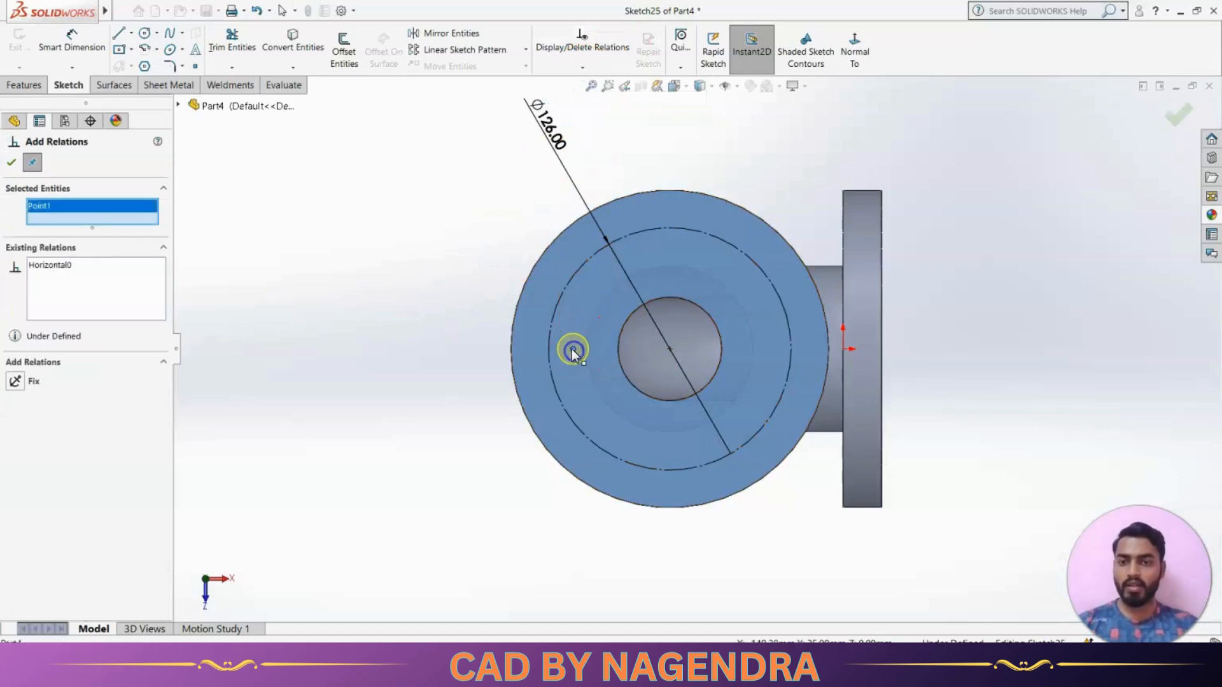
left_click(550, 320)
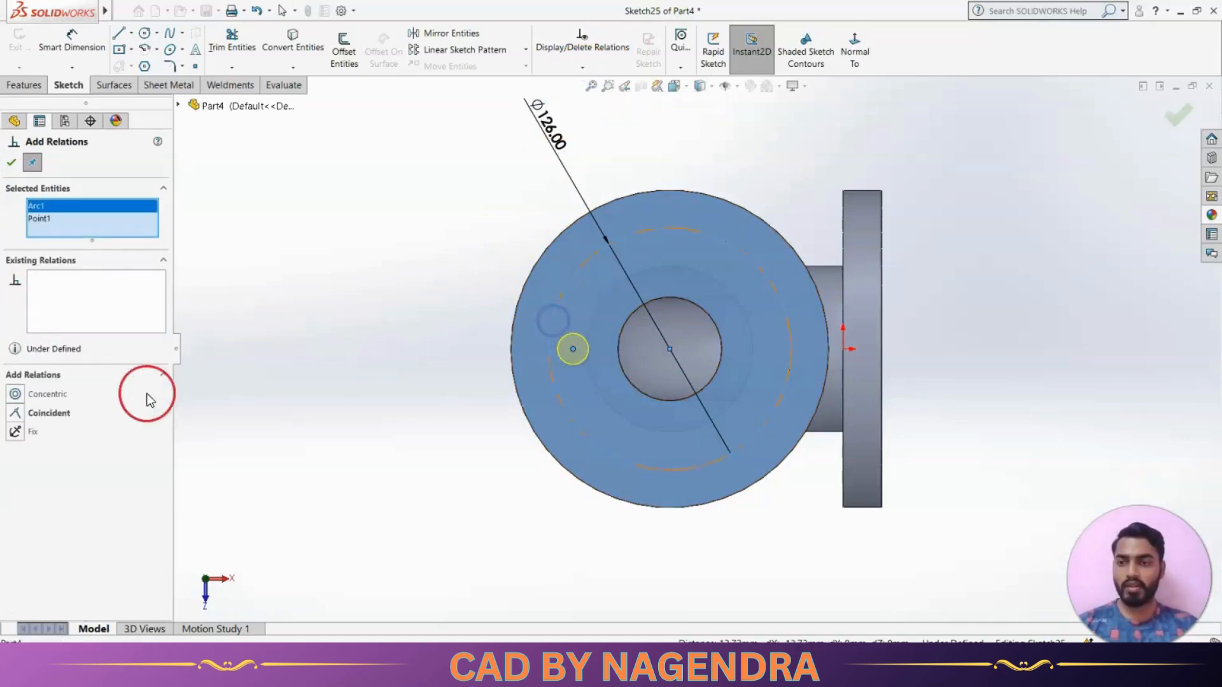
left_click(58, 414)
left_click(10, 162)
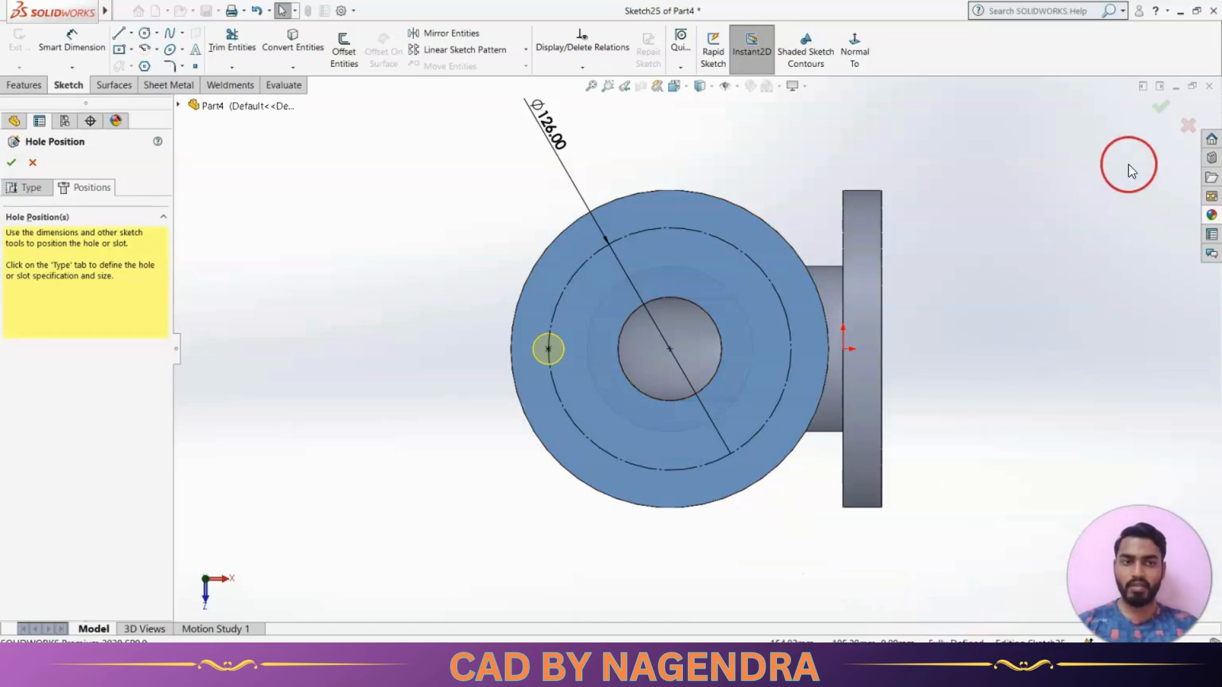
left_click(1160, 107)
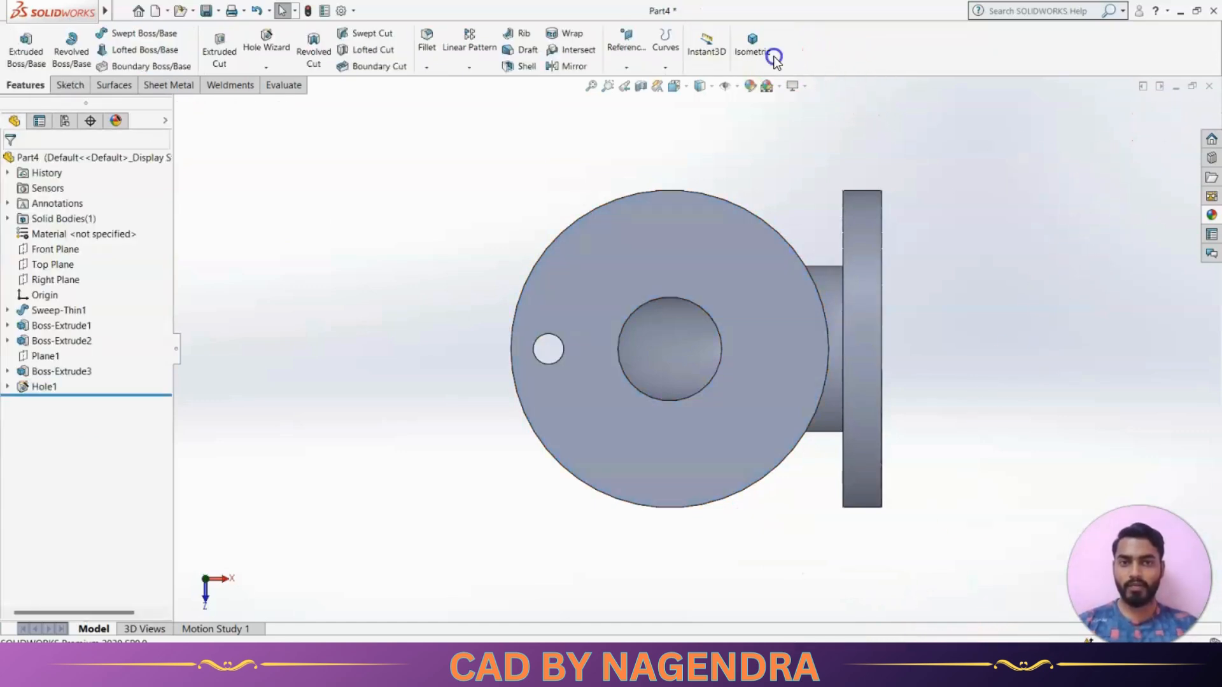
Check the reference drawing and pattern the 16 mm hole circularly around the upper flange's rim, with 8 equally spaced instances over 360 degrees
left_click(752, 46)
key("alt+Tab")
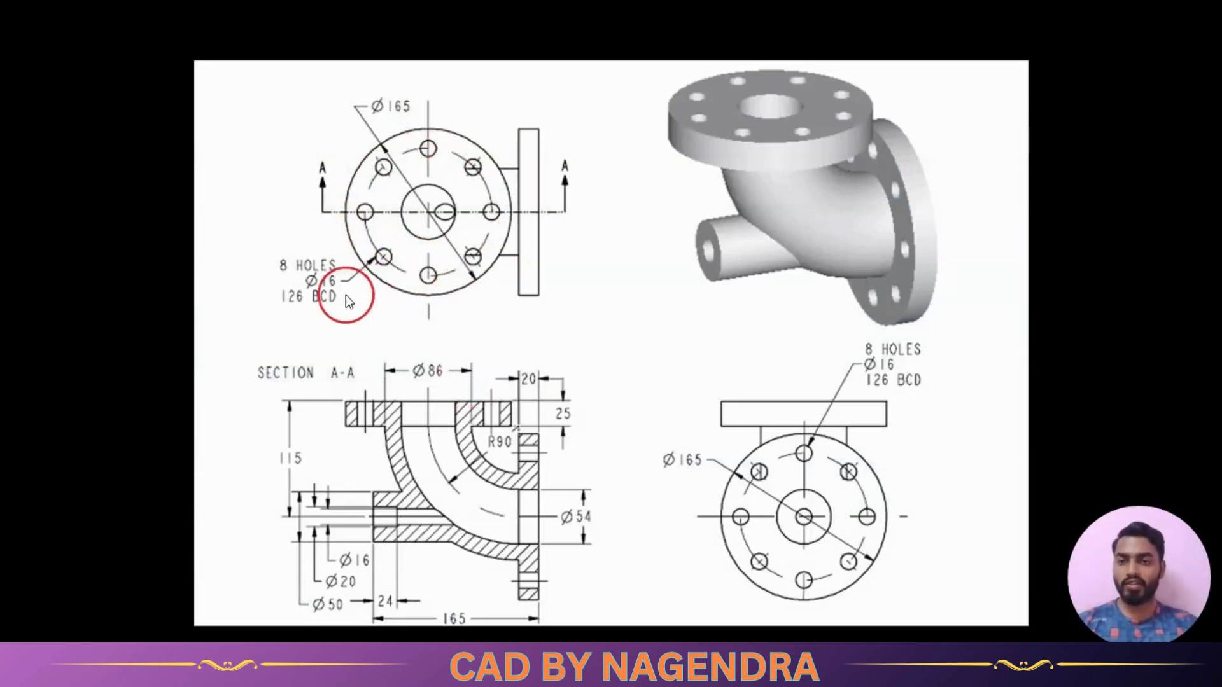
key("alt+Tab")
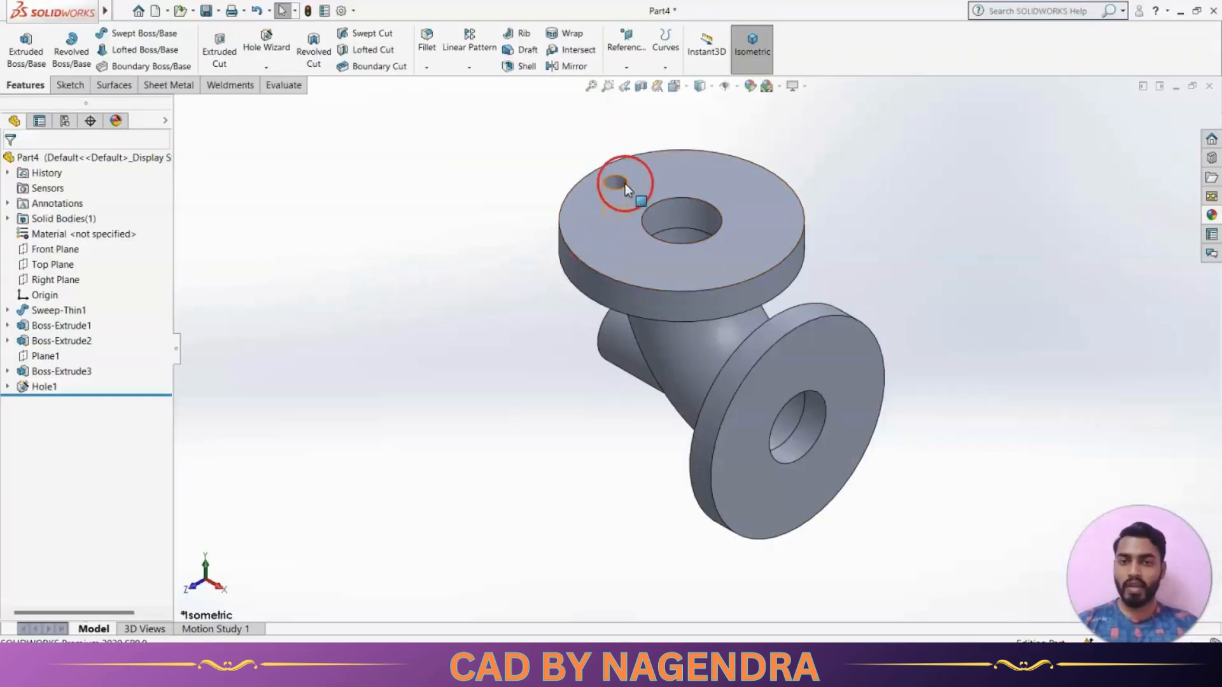
left_click(618, 183)
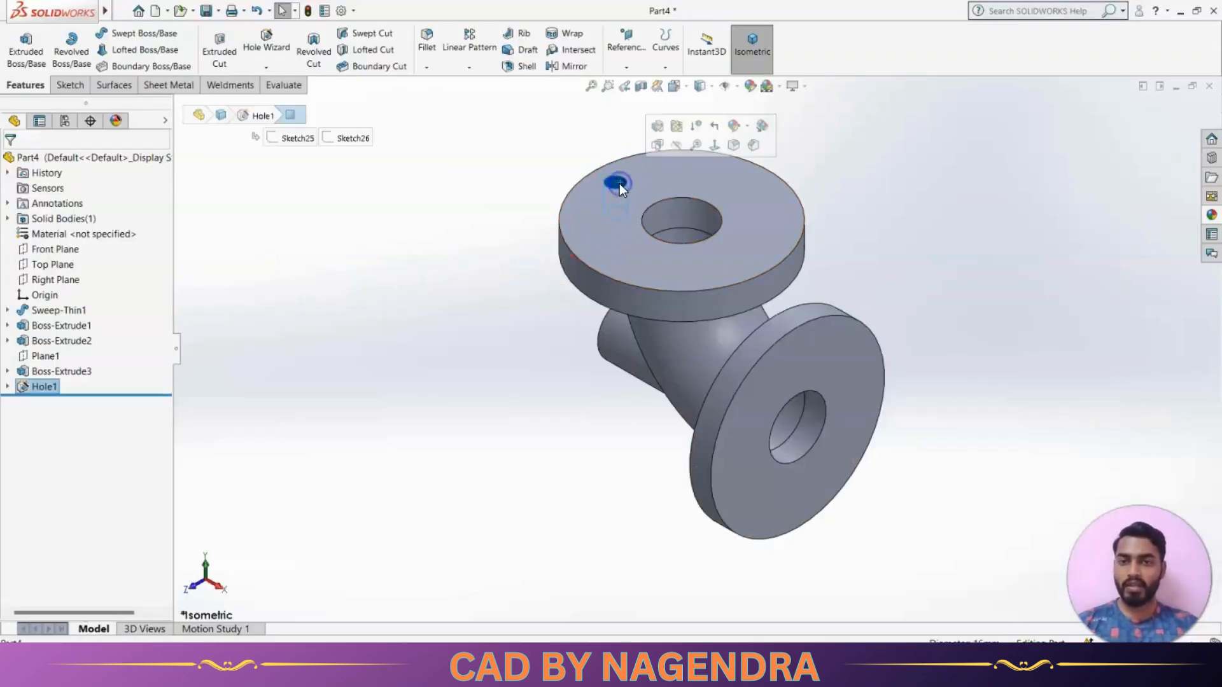
left_click(470, 68)
left_click(482, 100)
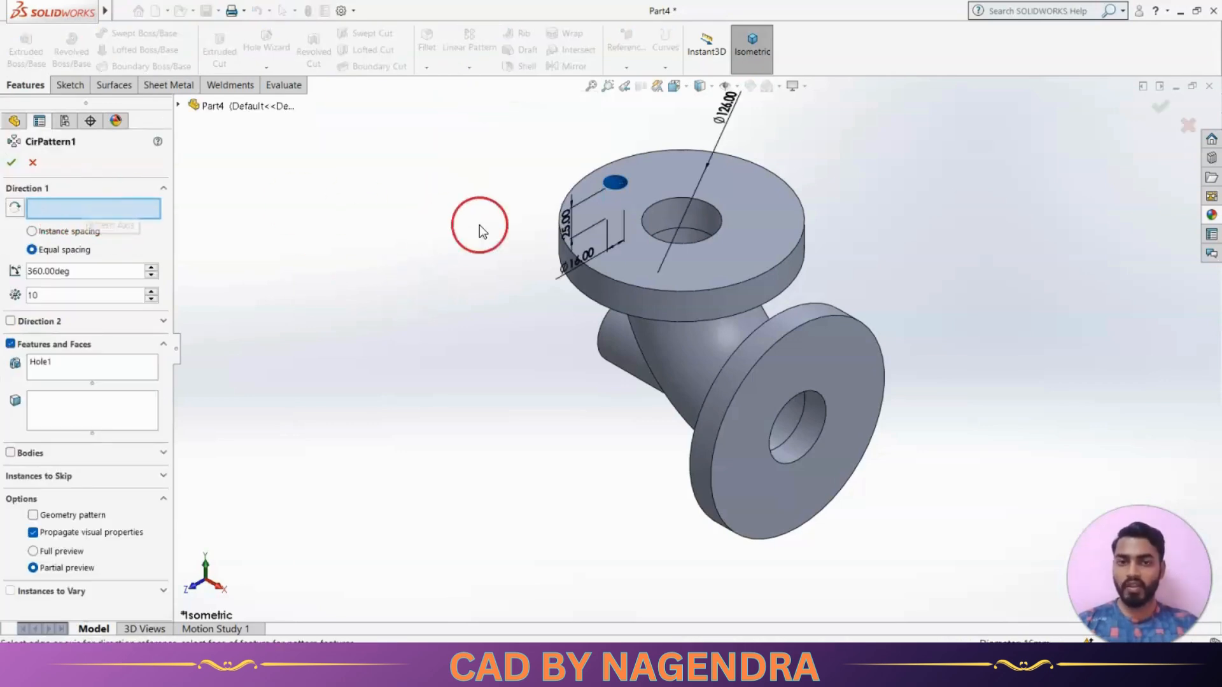
left_click(803, 213)
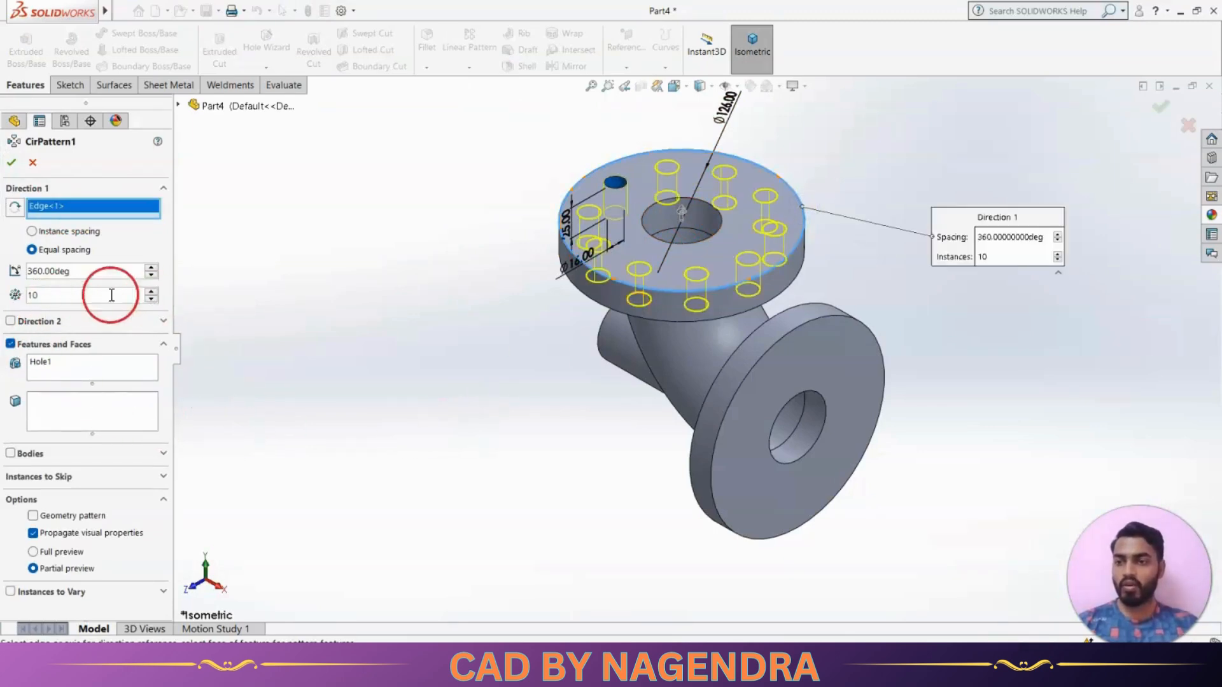
double_click(76, 296)
scroll(79, 302, "down", 2)
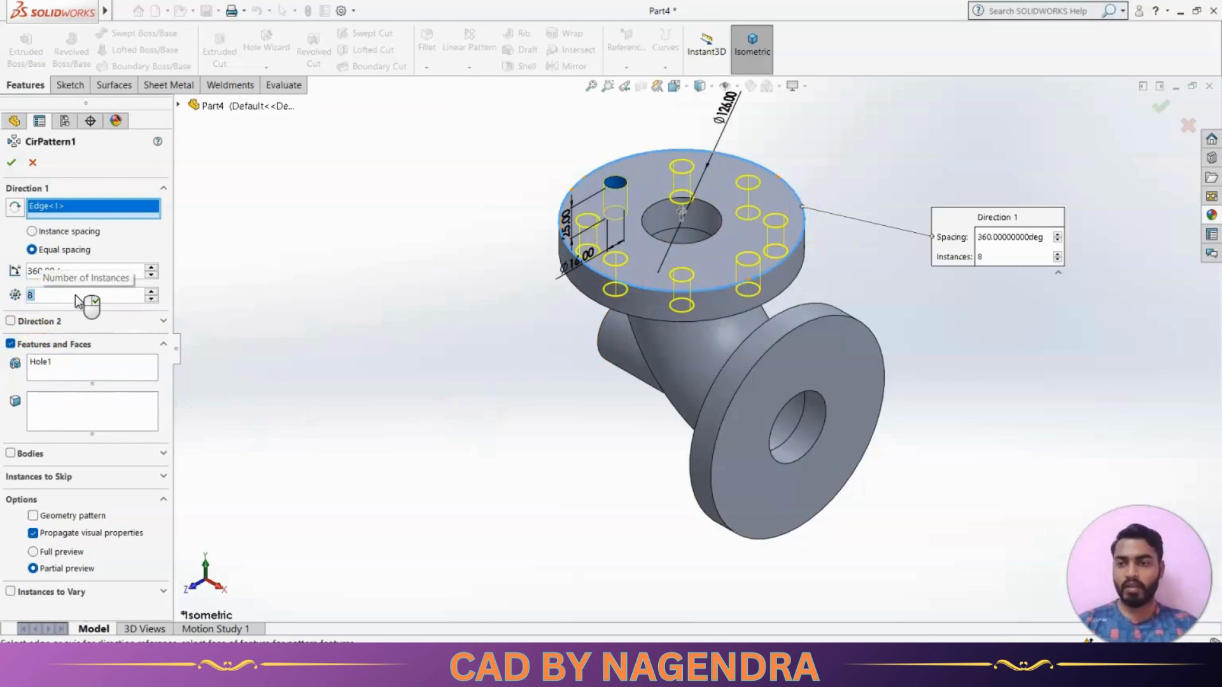
left_click(13, 163)
left_click(488, 362)
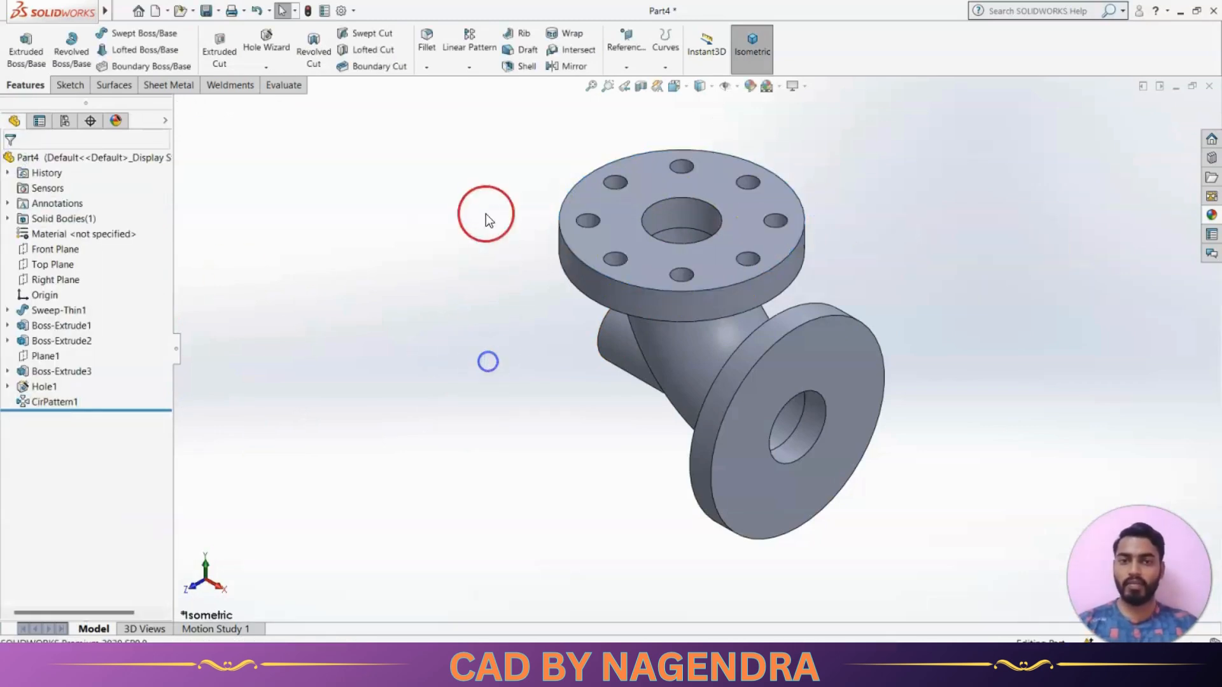
Examine the upper flange's bolt holes and the vertical flange's blank outer face from several angles
middle_click_drag(486, 217, 540, 474)
left_click(923, 328)
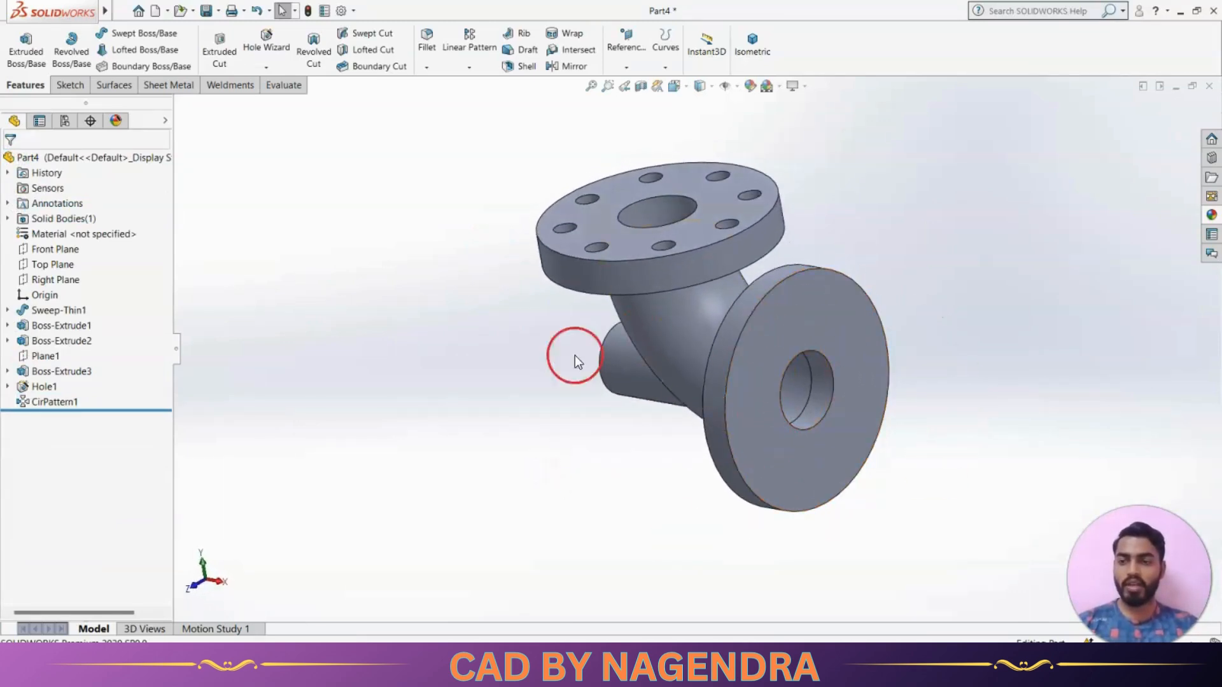
middle_click_drag(463, 367, 491, 376)
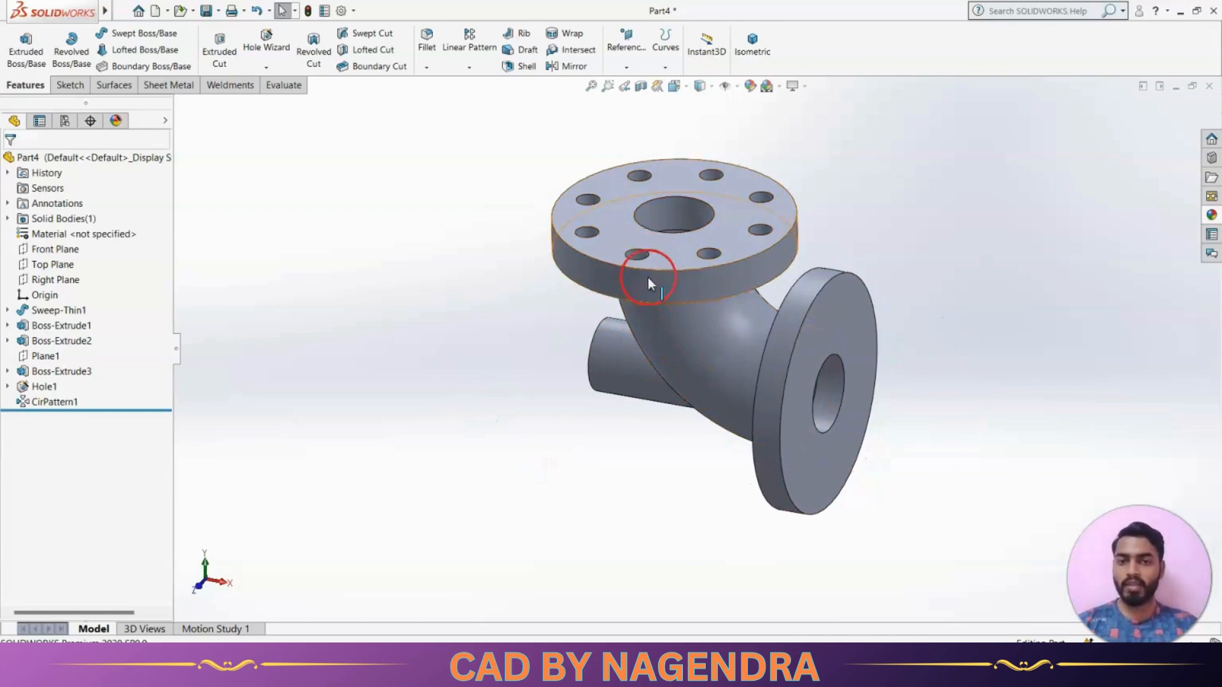
middle_click_drag(647, 514, 663, 486)
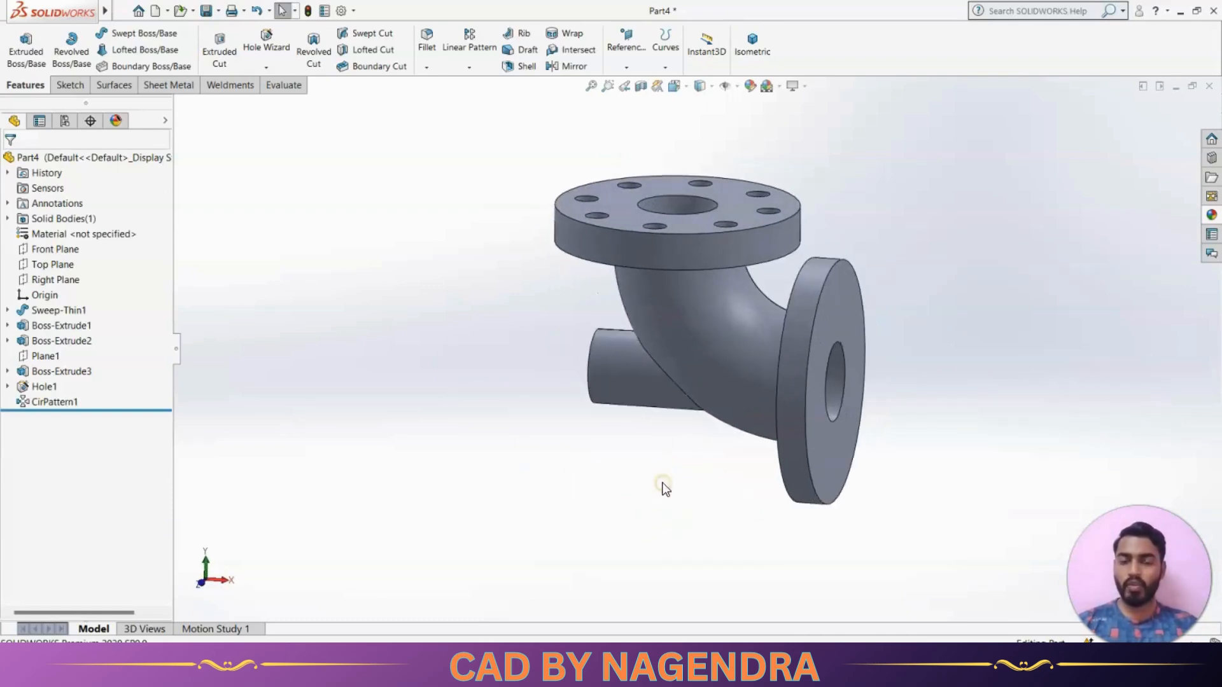
middle_click_drag(857, 189, 906, 285)
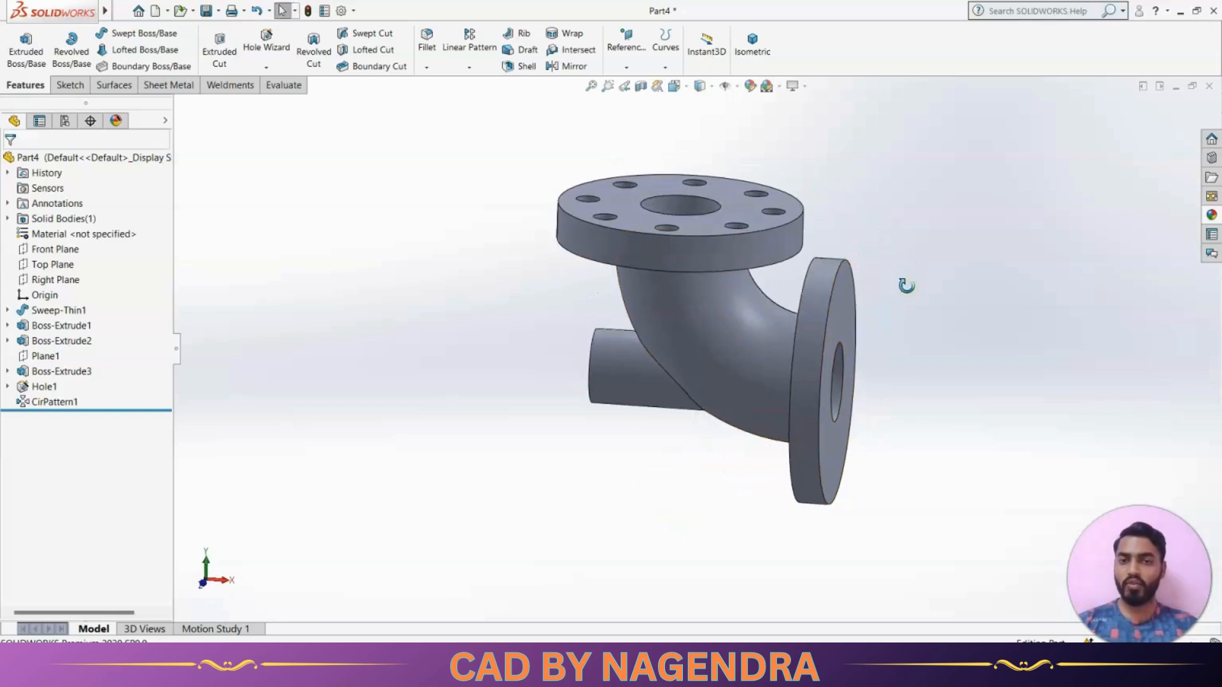
middle_click_drag(518, 464, 630, 462)
middle_click_drag(709, 469, 658, 479)
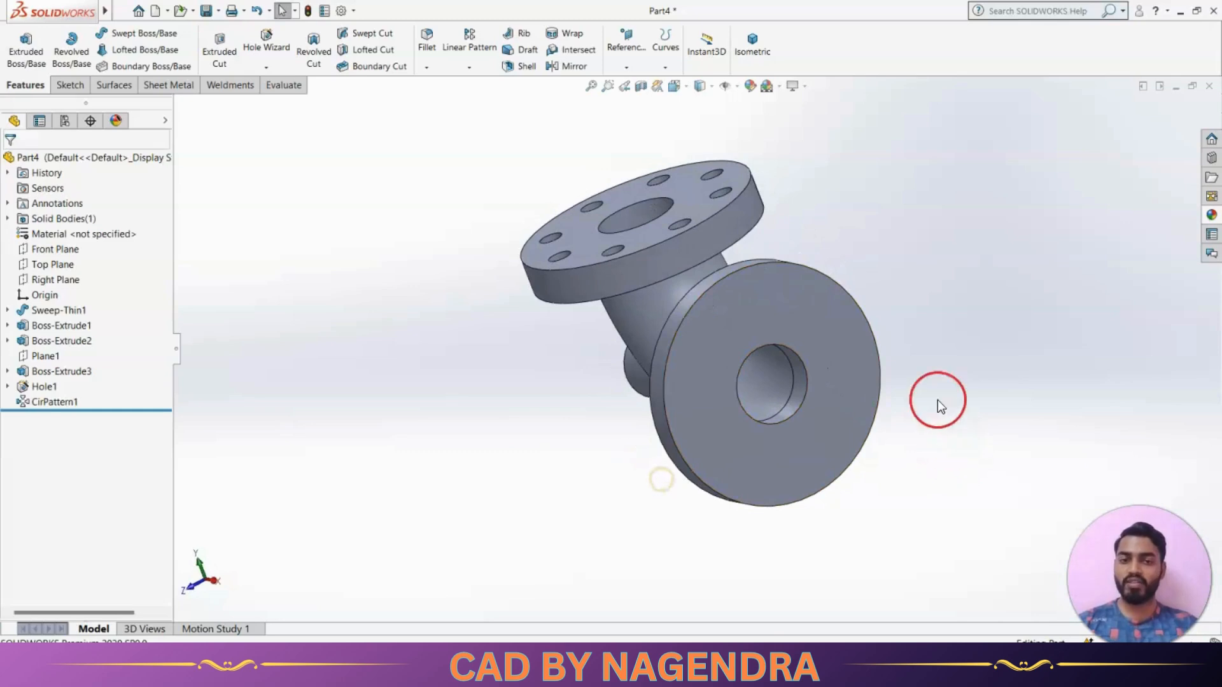
middle_click_drag(537, 412, 472, 351)
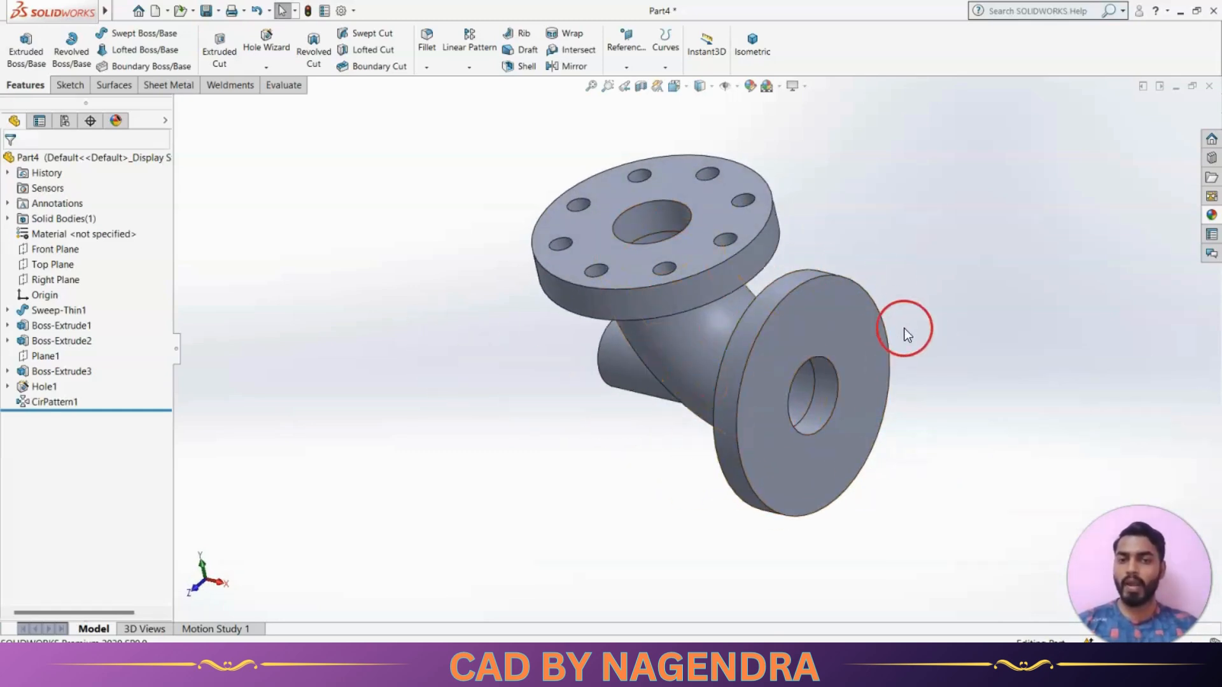
Place a simple 16 mm Up To Next hole on the vertical flange's outer face, between the bore and the rim
left_click(266, 41)
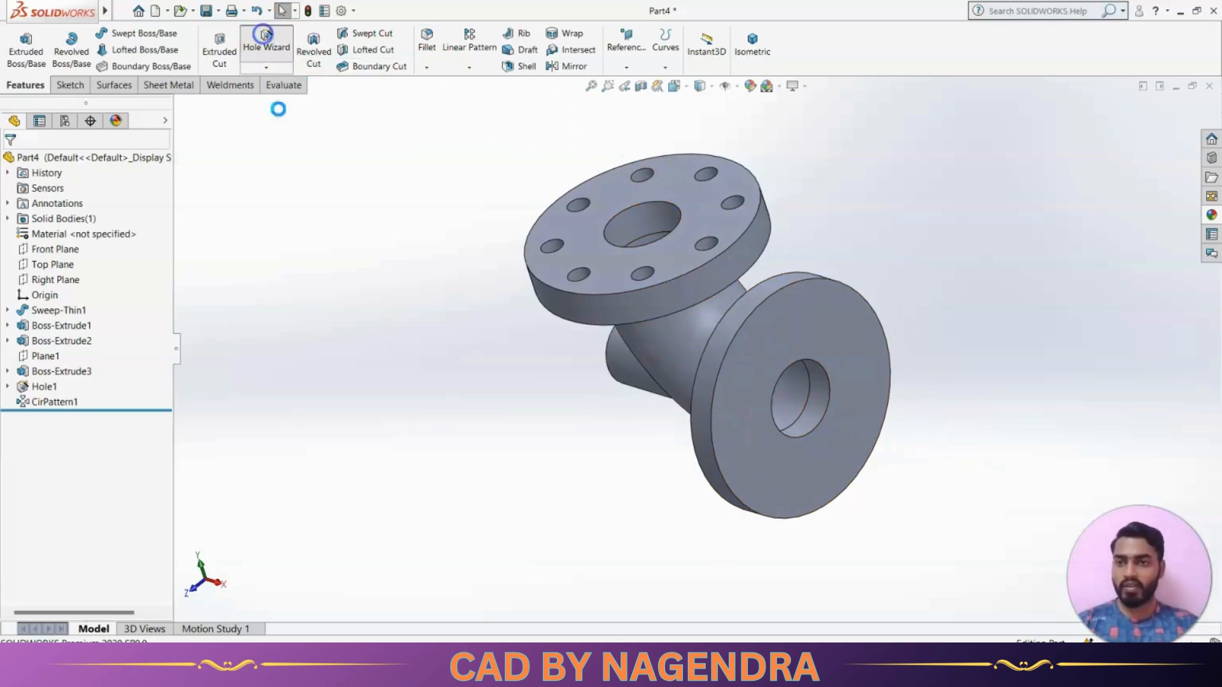
left_click_drag(164, 340, 169, 460)
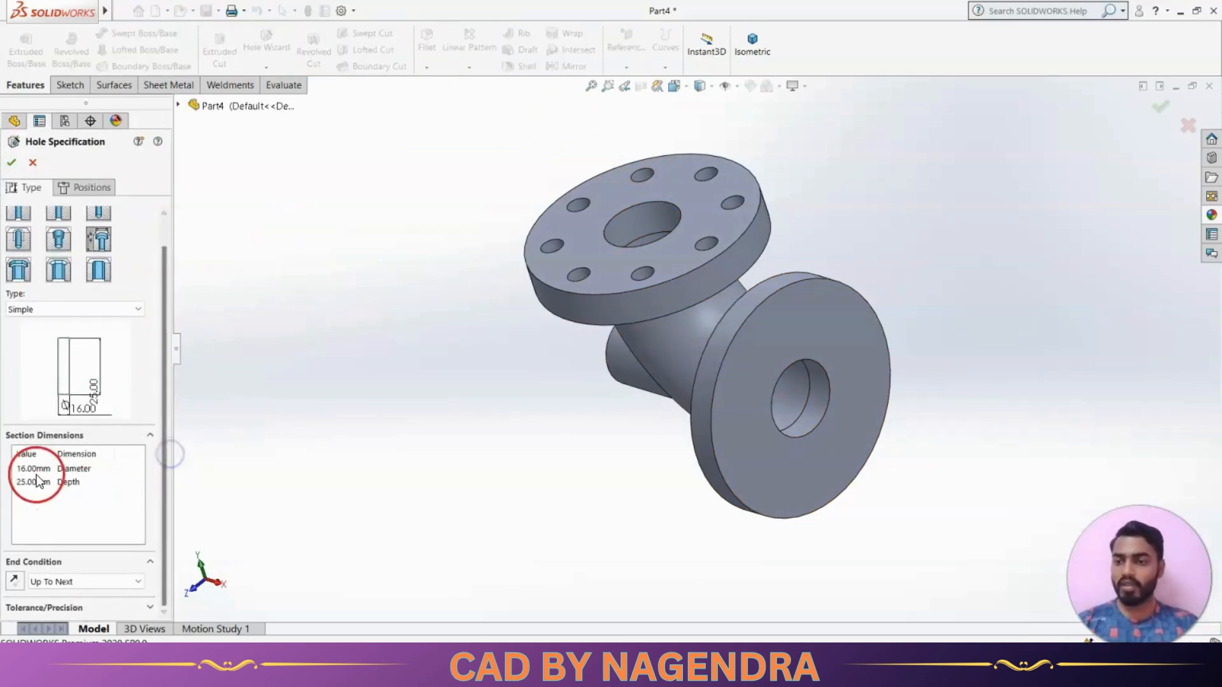
left_click(93, 192)
left_click(756, 472)
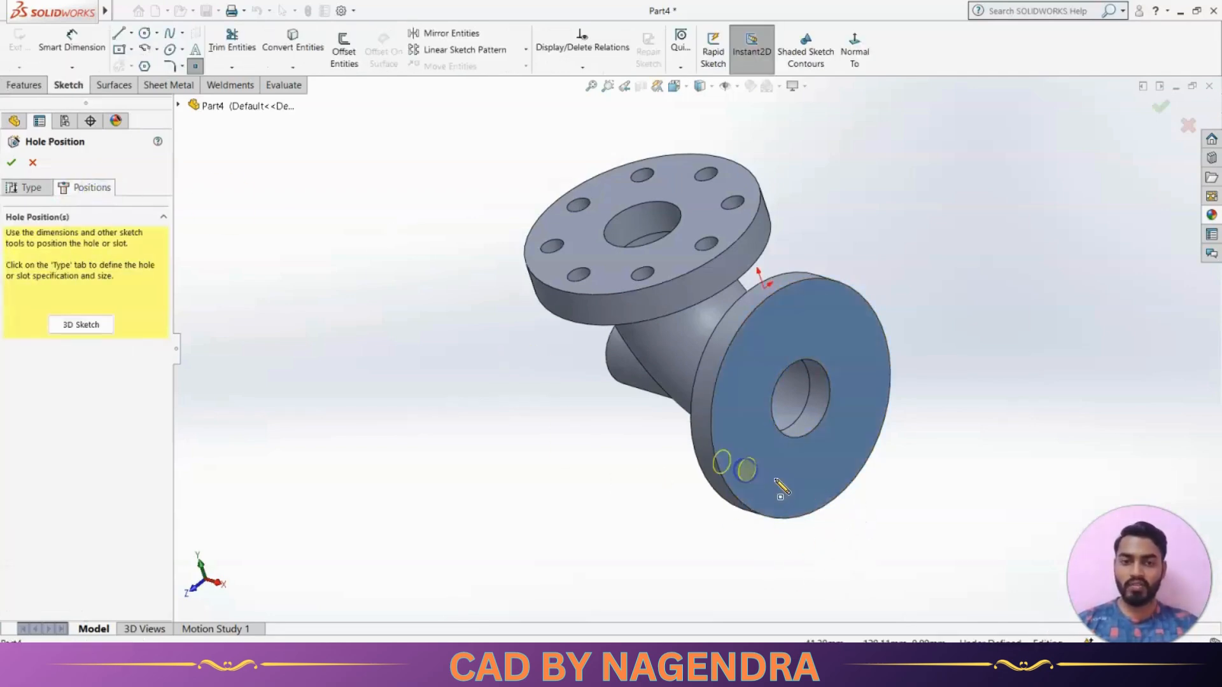
left_click(854, 52)
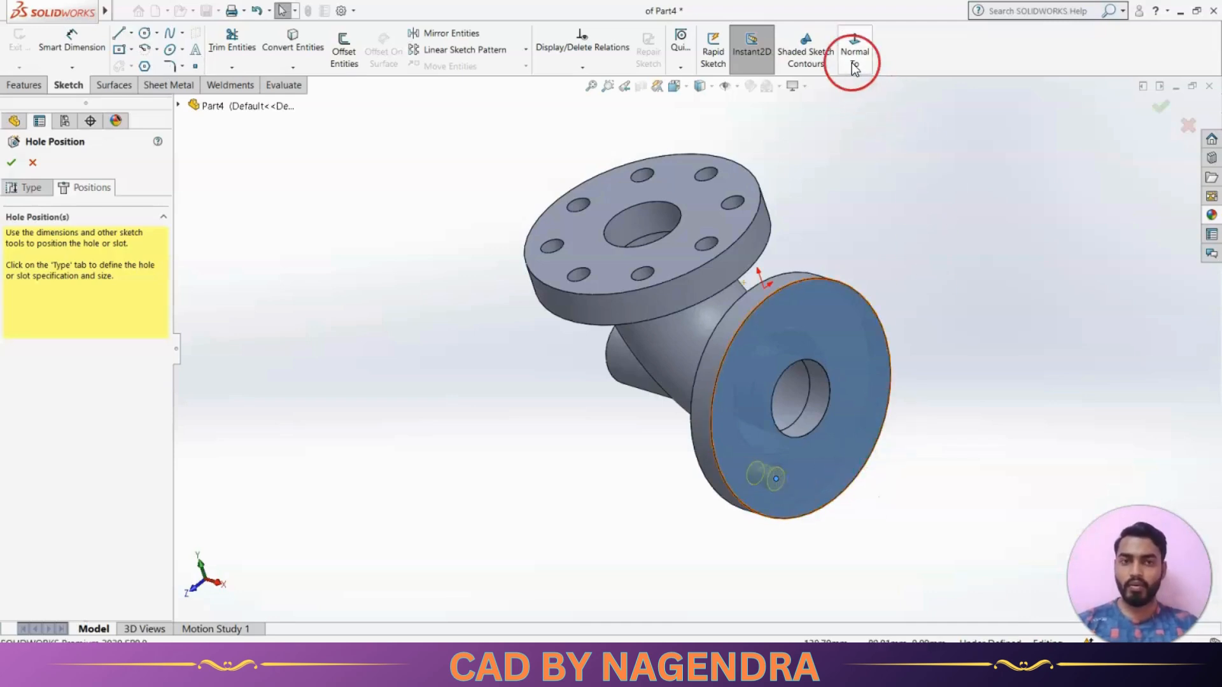
Sketch a construction circle about 91 mm in diameter on the vertical flange's face, centred on the bore
left_click(145, 33)
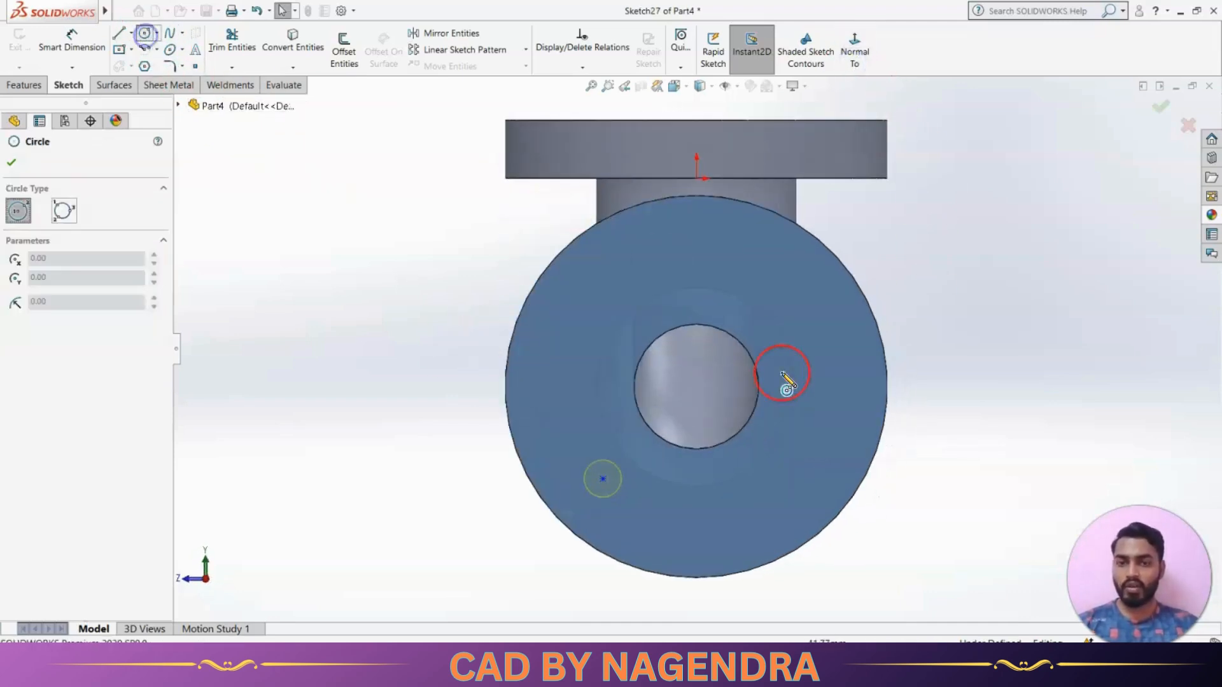
left_click(696, 386)
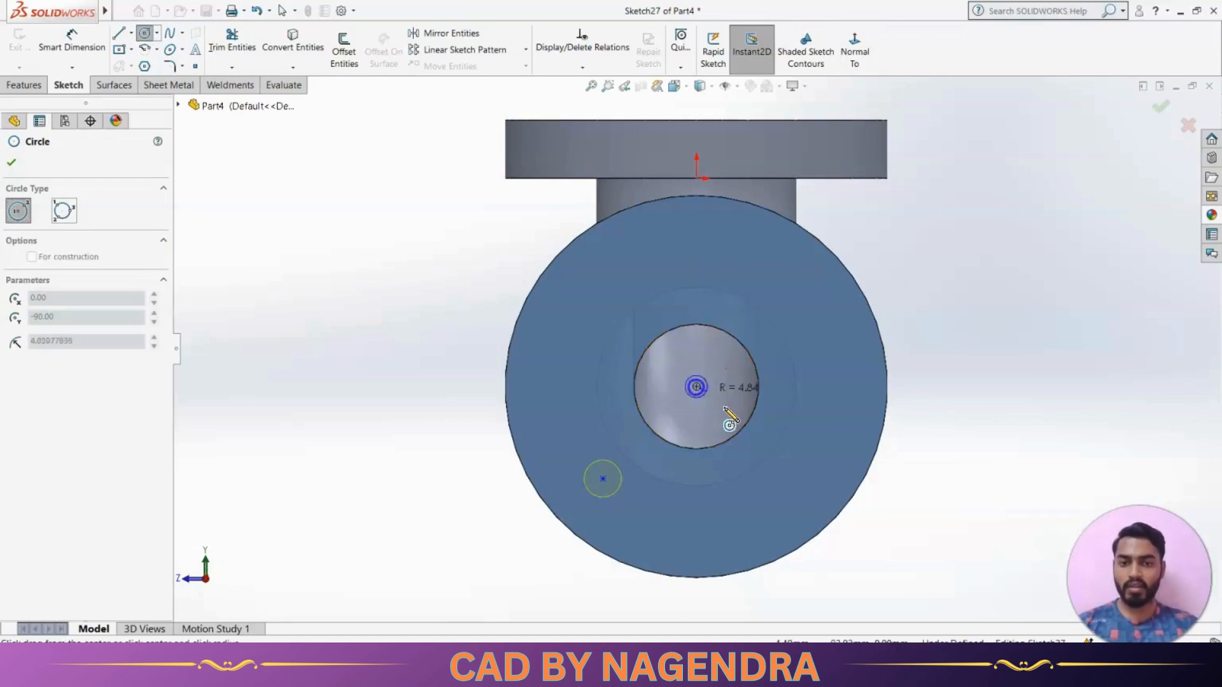
left_click(775, 457)
left_click(31, 417)
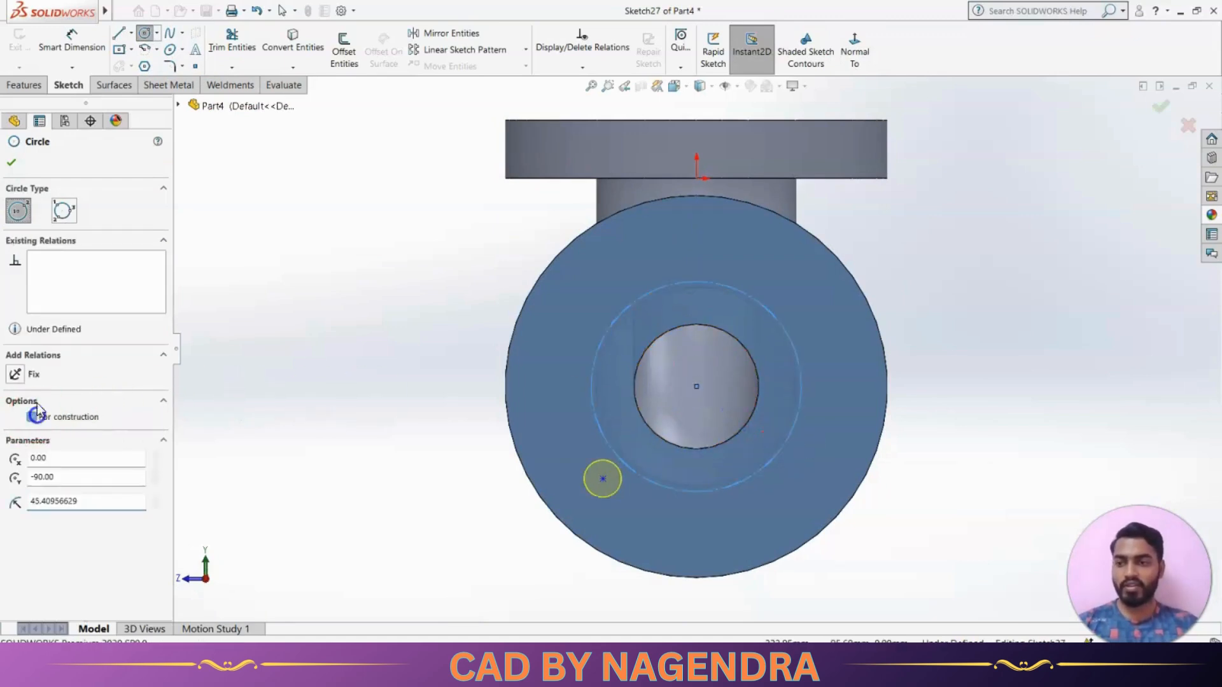
left_click(11, 162)
Dimension the construction circle and set its diameter to 126 mm
left_click(72, 40)
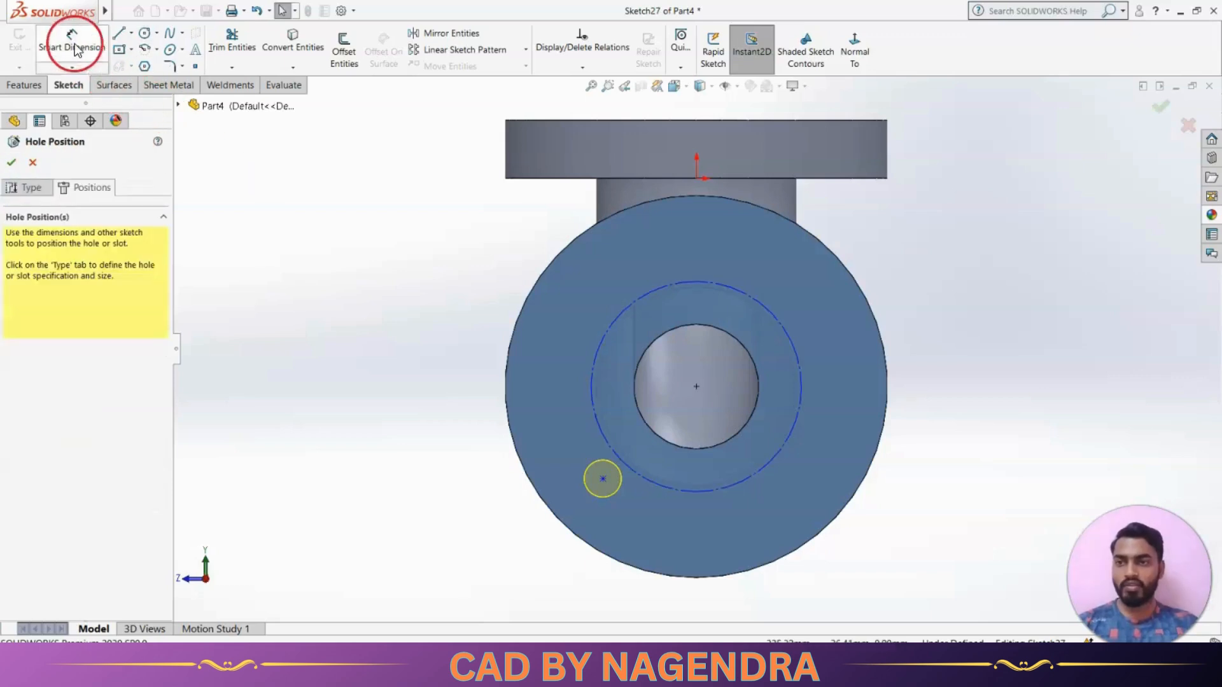
left_click(787, 440)
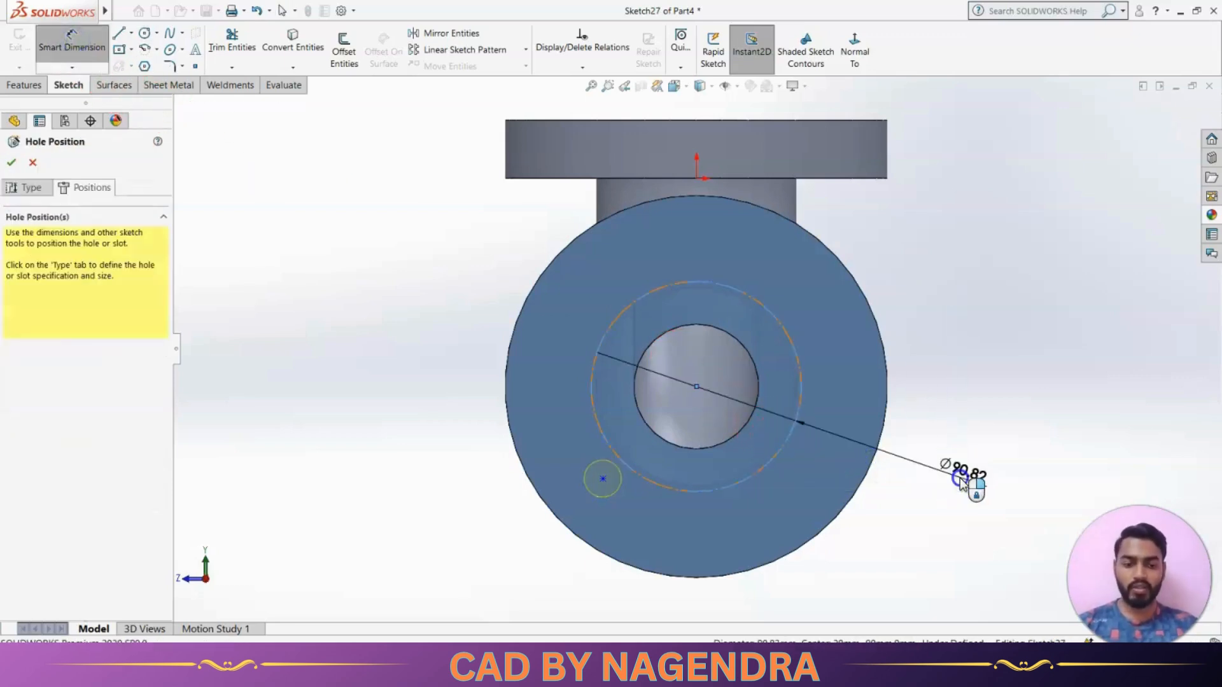
left_click(960, 478)
type("126")
key("Return")
left_click(1061, 431)
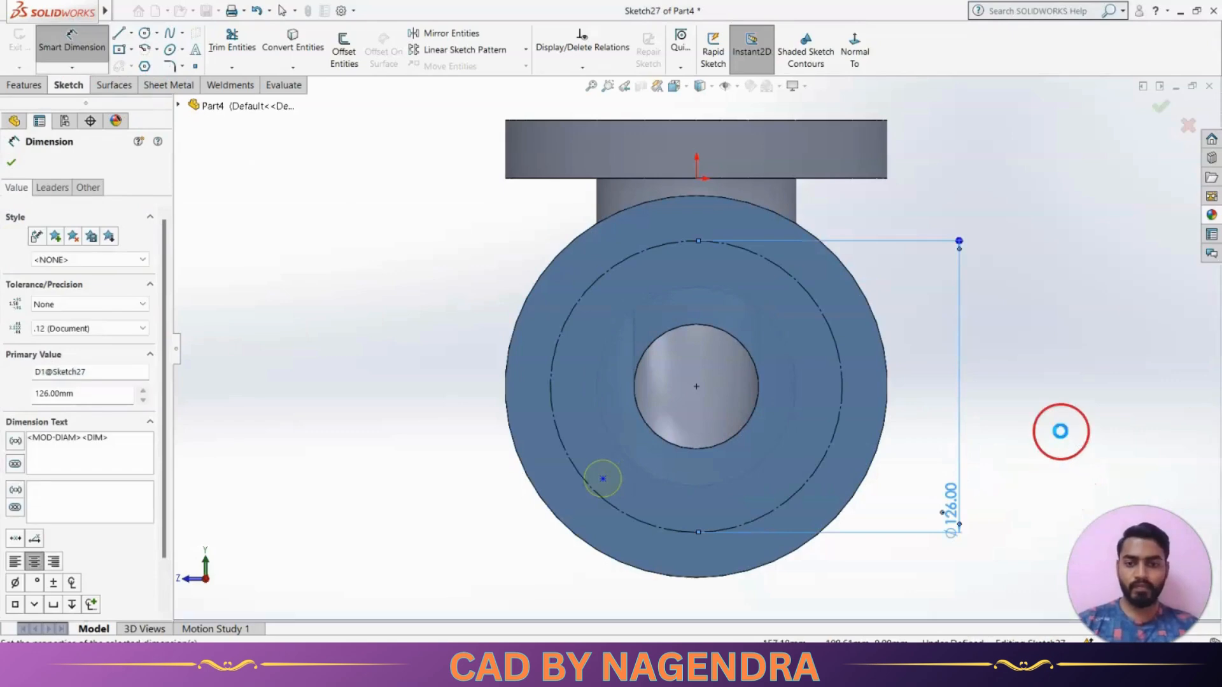
left_click(526, 125)
Make the hole's centre point coincident with the 126 mm construction circle on the vertical flange
left_click(581, 66)
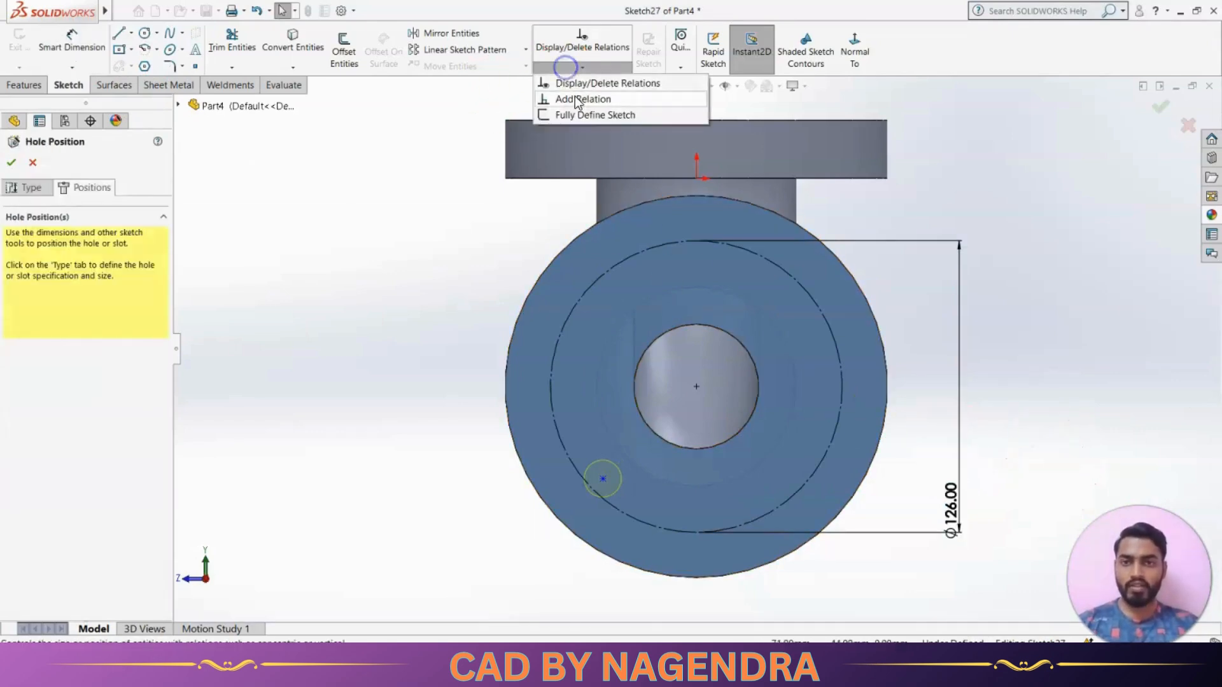
left_click(581, 100)
left_click(604, 482)
left_click(620, 509)
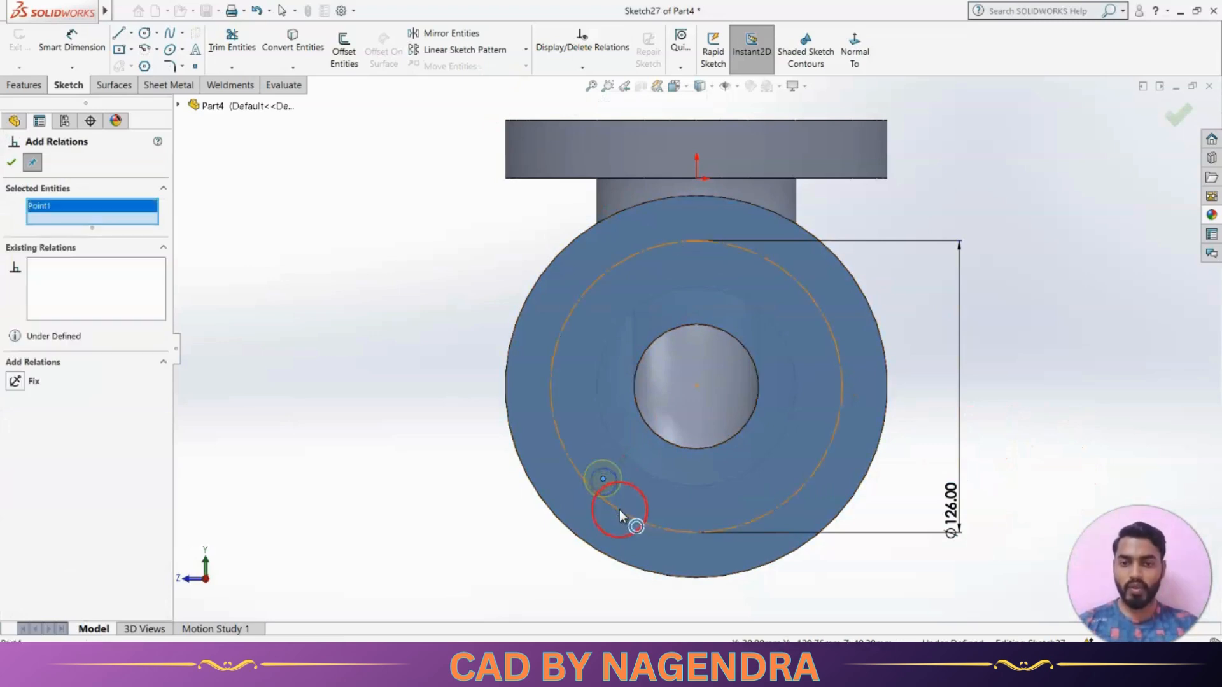
left_click(141, 389)
left_click(40, 413)
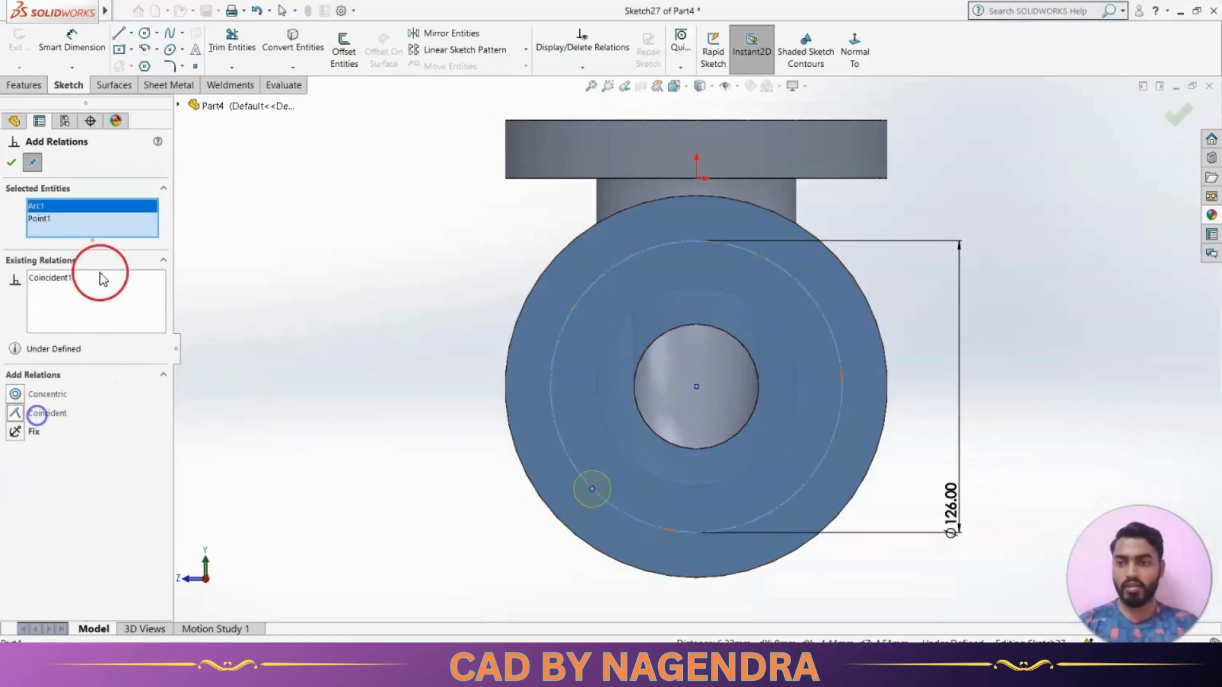
Add a vertical relation between the hole's centre point and the origin, and finish the hole
right_click(99, 222)
left_click(120, 231)
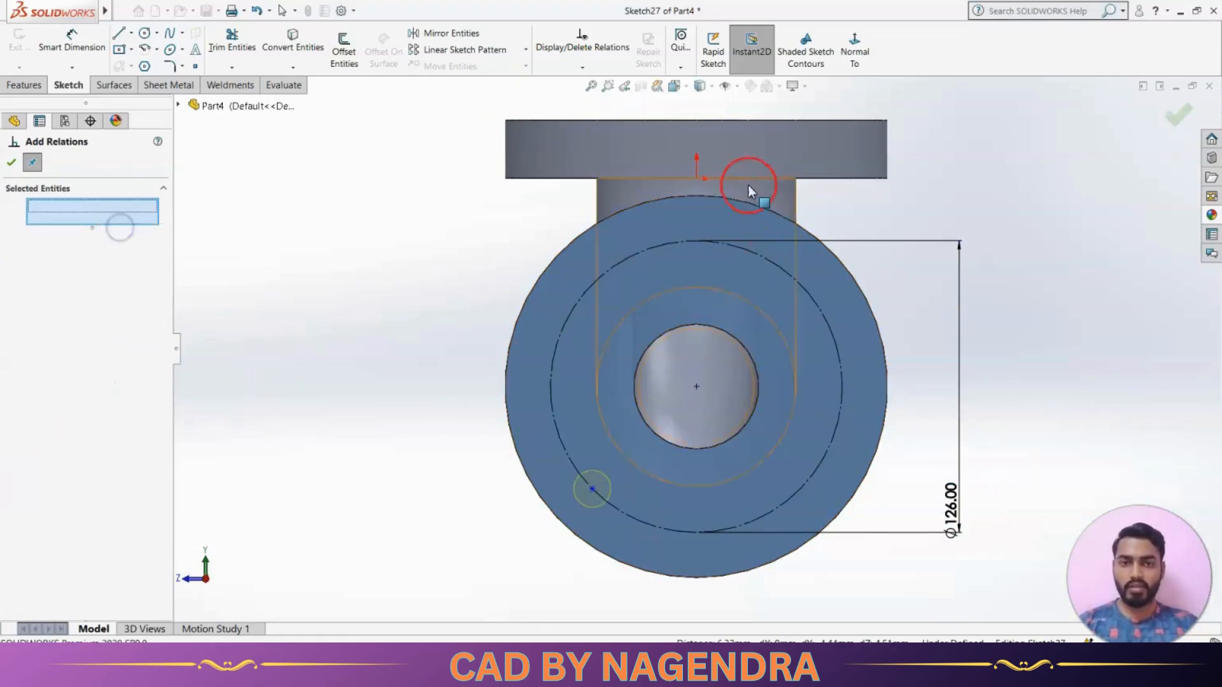
left_click(696, 179)
left_click(592, 489)
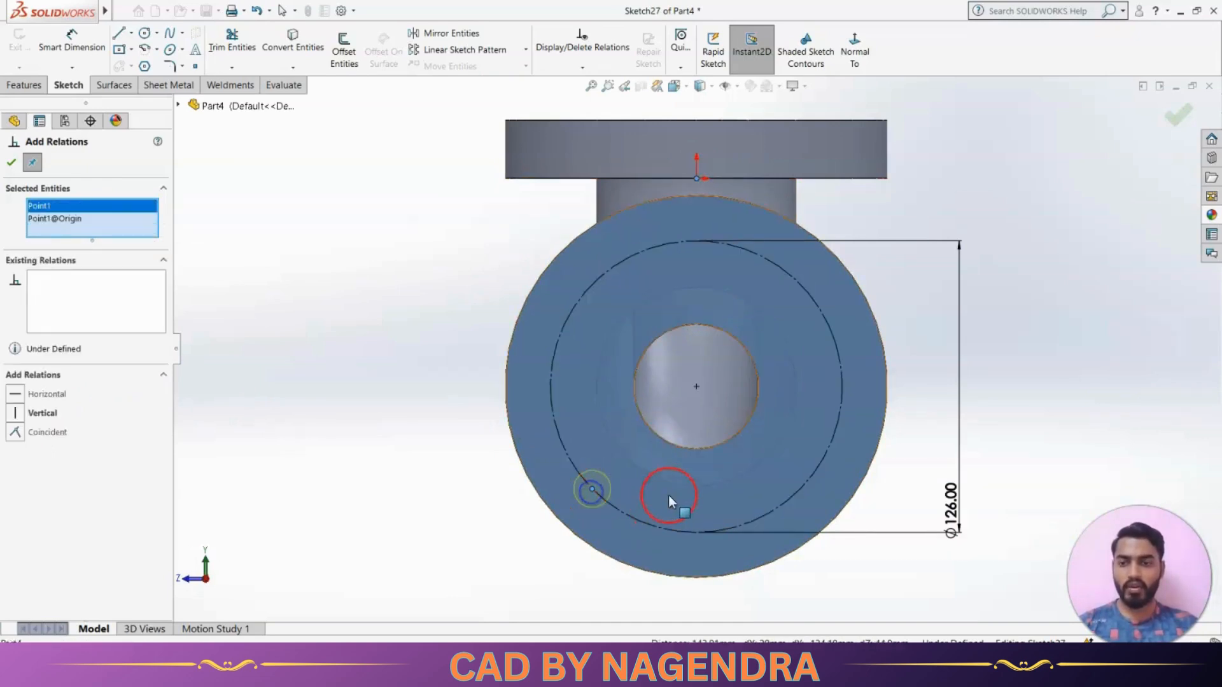
left_click(51, 415)
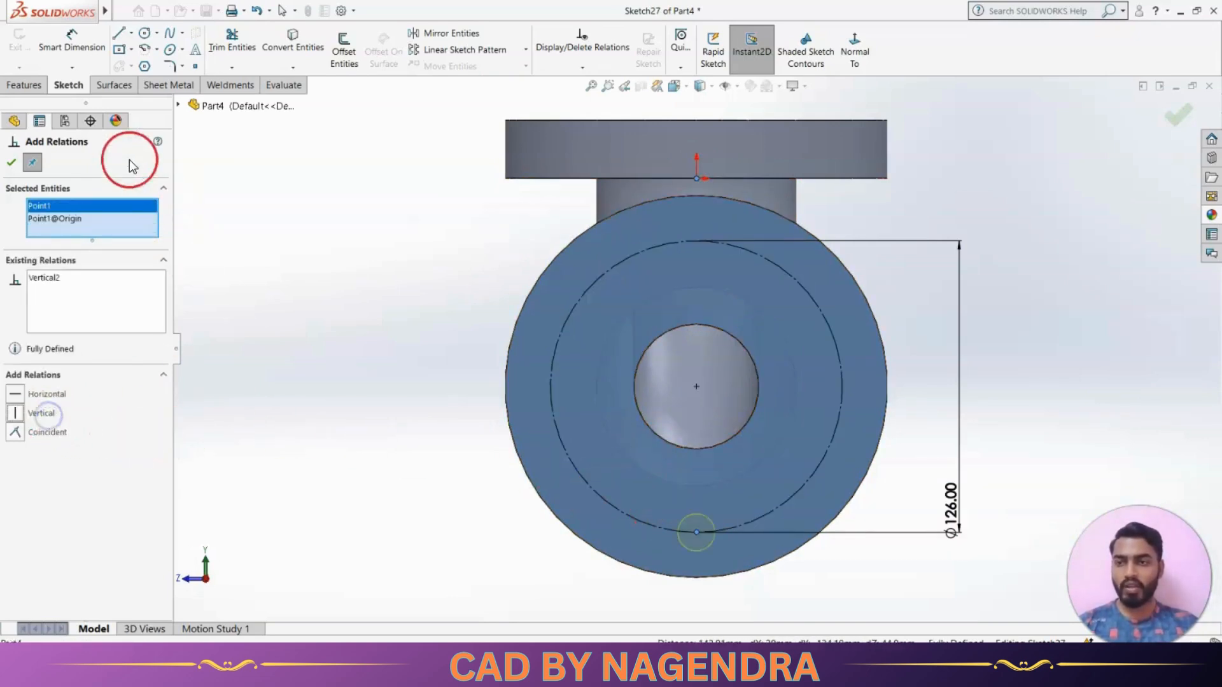
left_click(12, 162)
left_click(335, 250)
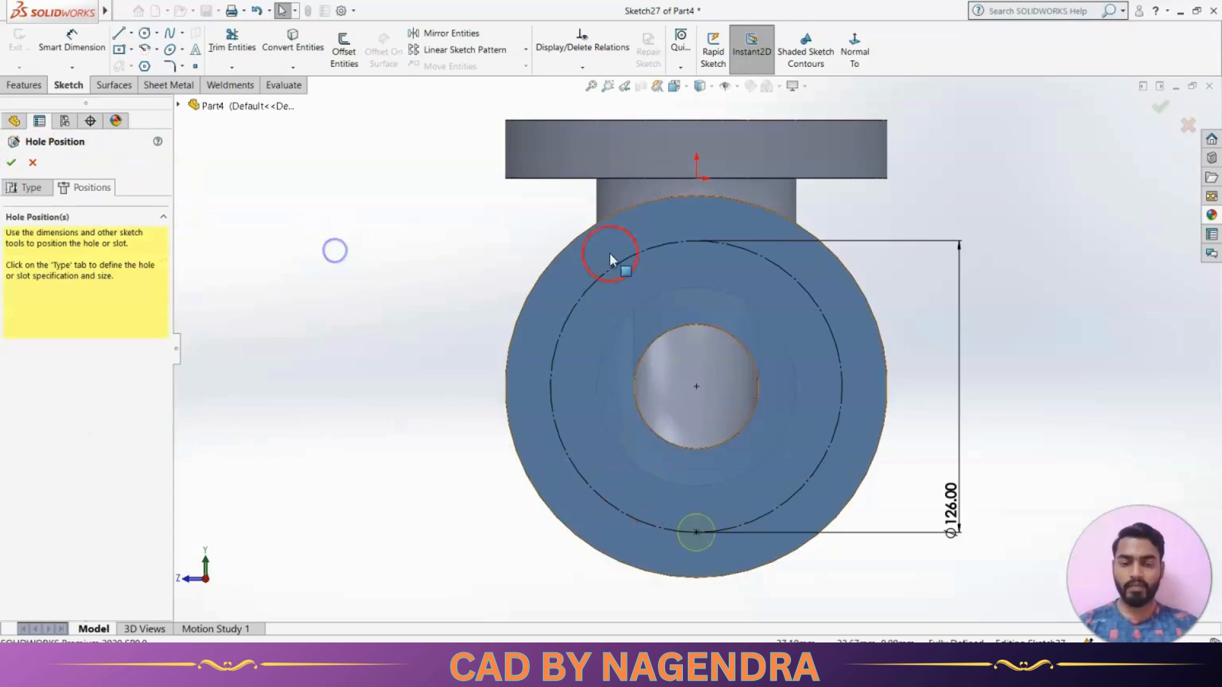
left_click(1159, 107)
Pattern the 16 mm hole circularly around the vertical flange's outer edge, with 8 equally spaced instances over 360 degrees
left_click(762, 60)
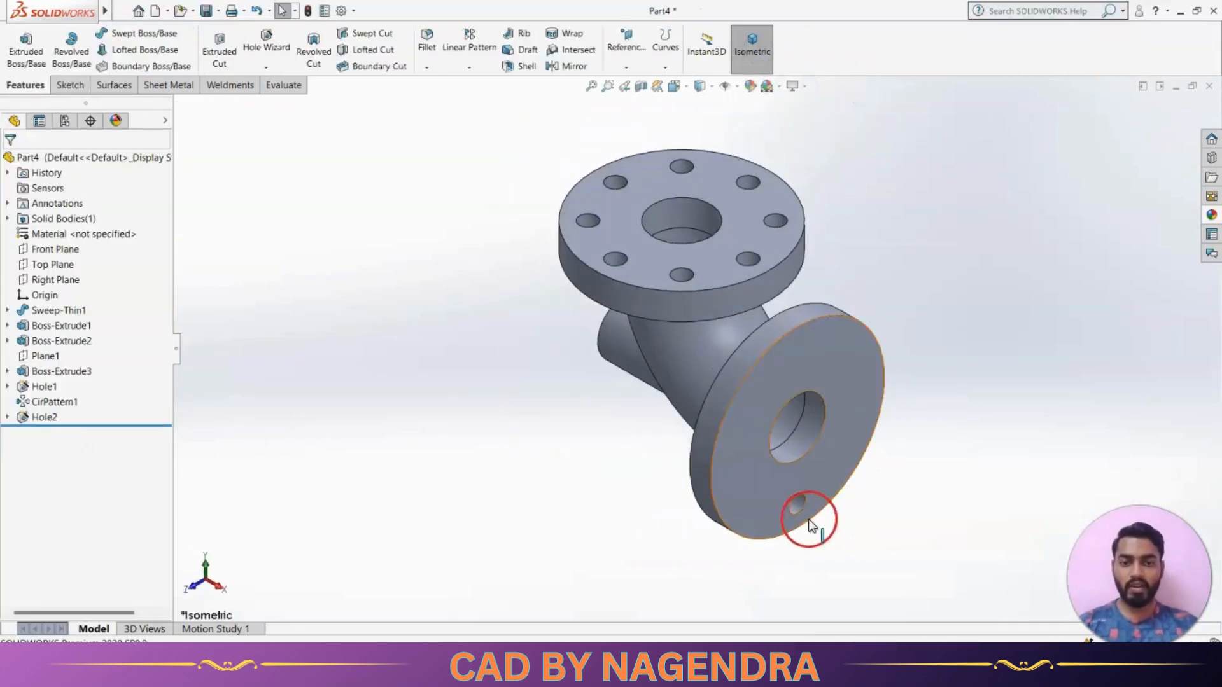
left_click(795, 508)
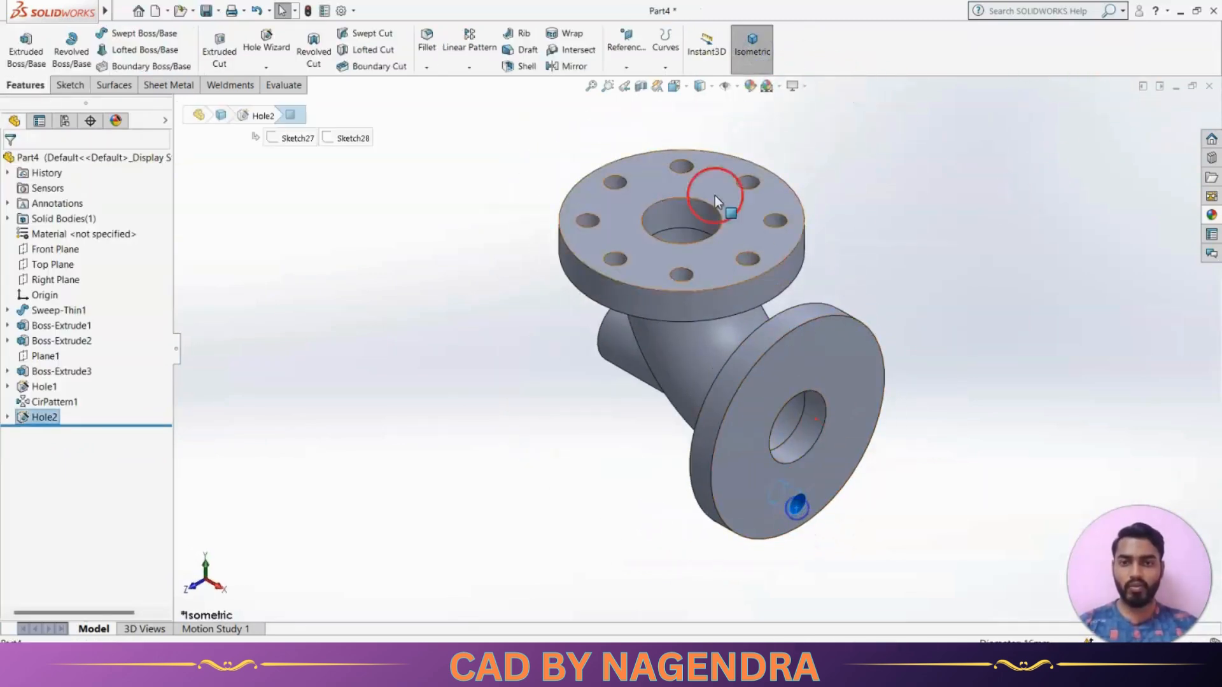
left_click(470, 68)
left_click(489, 99)
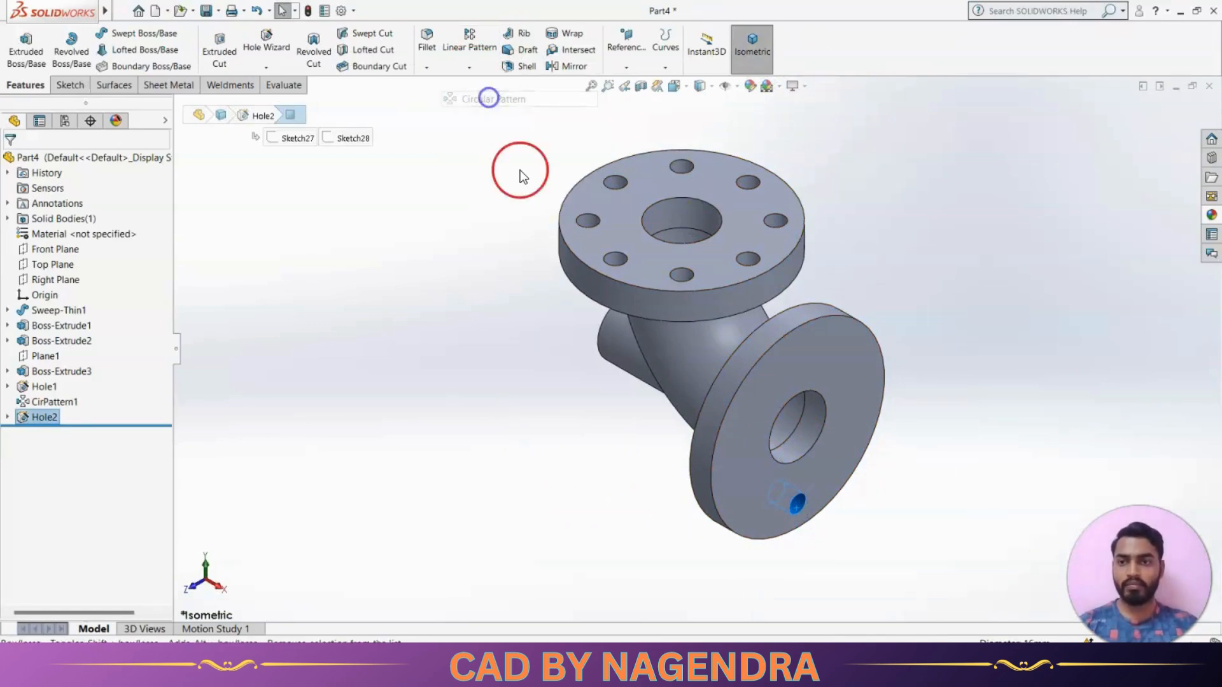
left_click(767, 366)
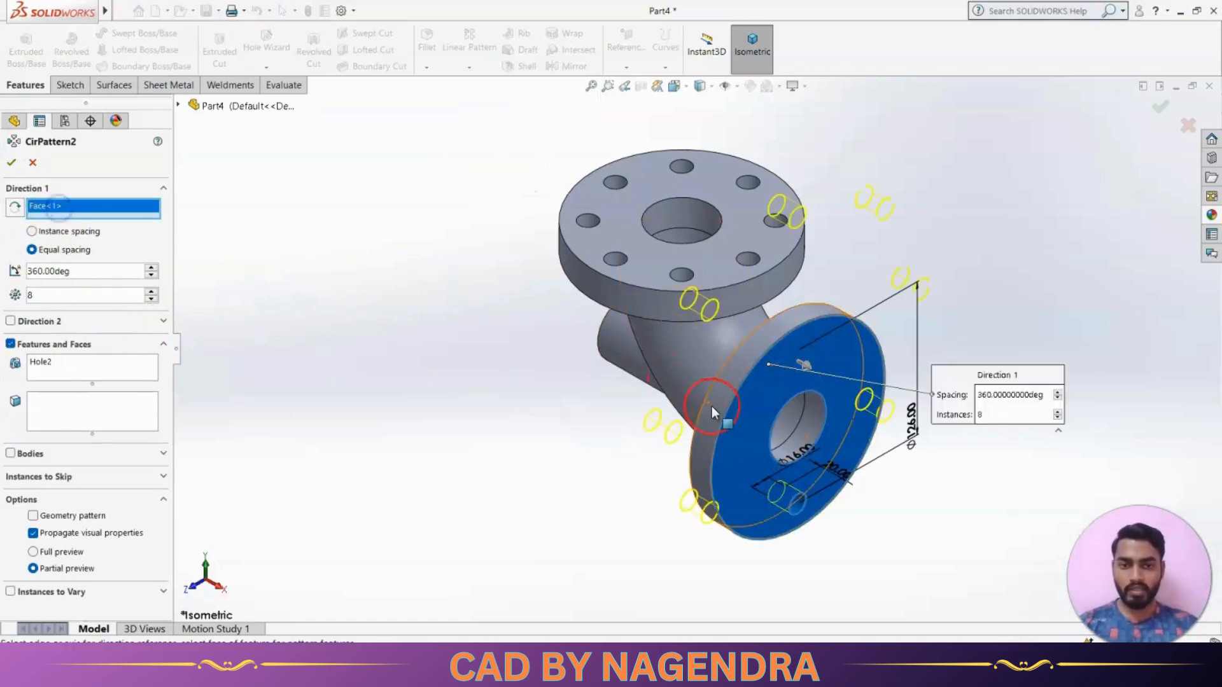
left_click(738, 390)
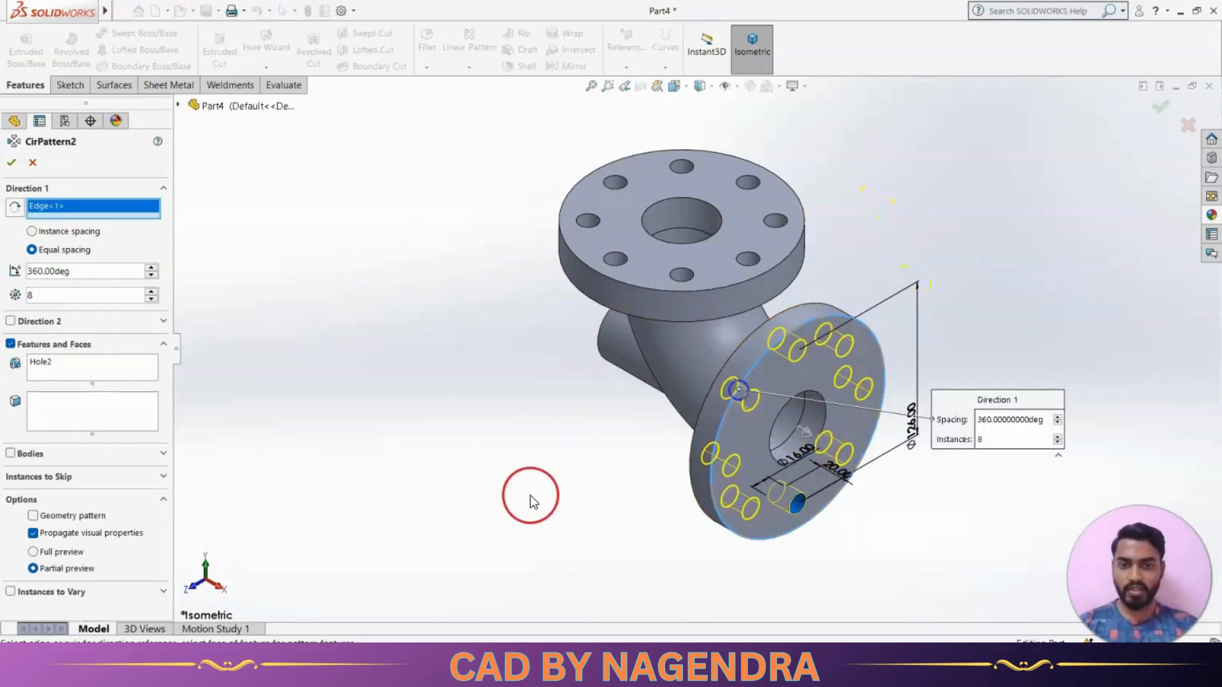
left_click(12, 162)
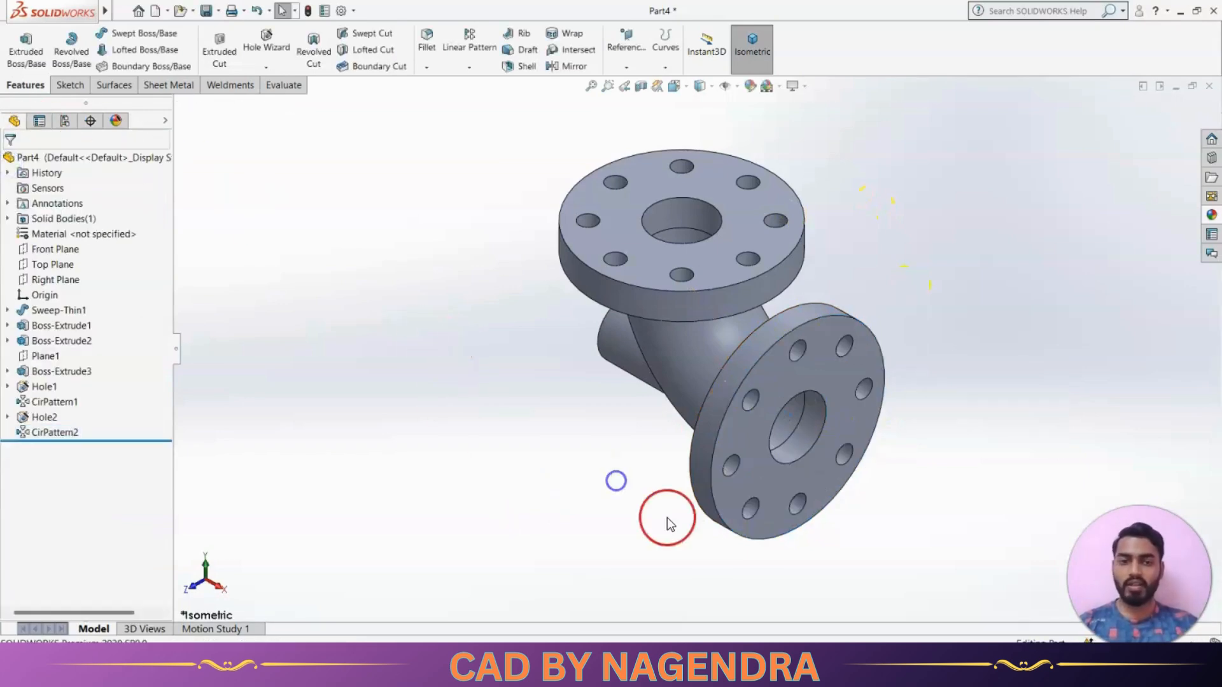
Check the reference drawing and start a Hole Wizard hole of type Counterbored for the side stub
middle_click_drag(668, 518, 718, 417)
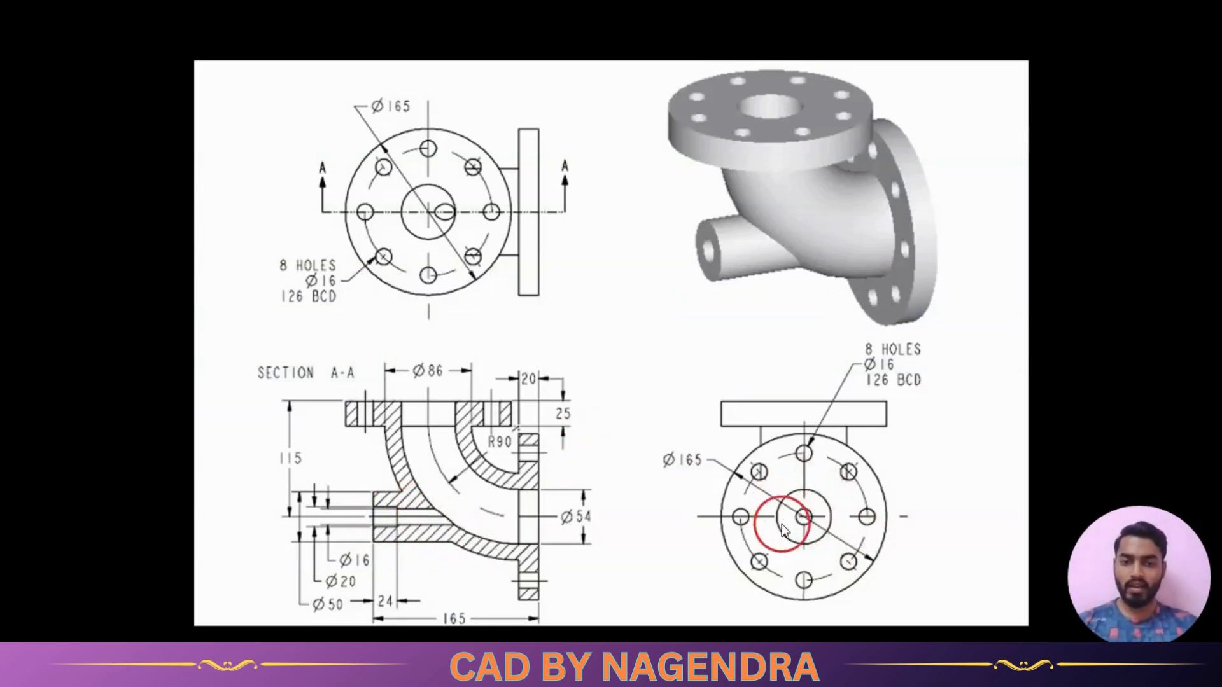
key("alt+Tab")
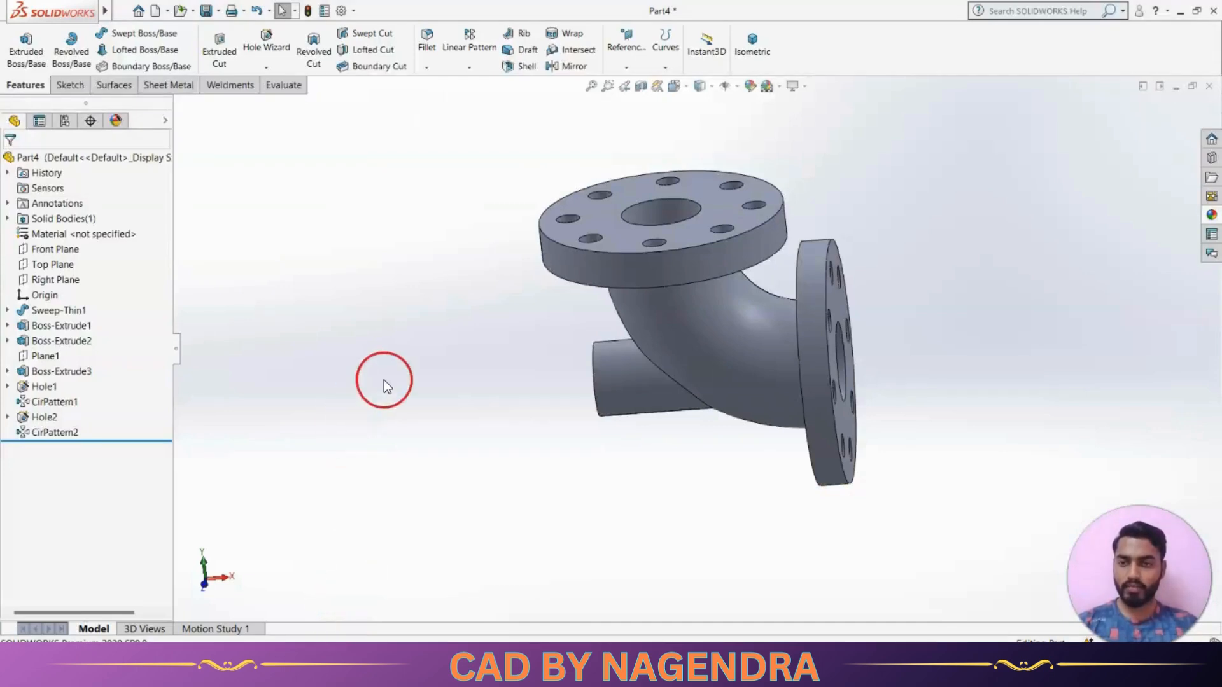
left_click(266, 41)
middle_click_drag(448, 387, 527, 364)
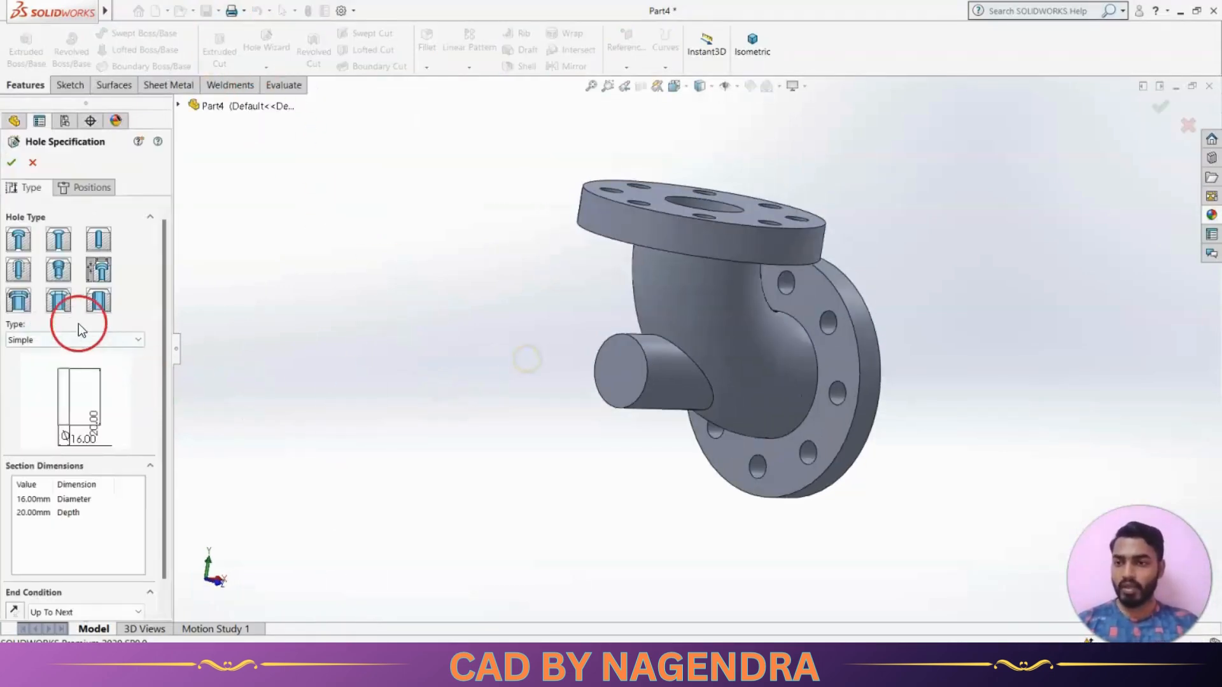
left_click(136, 340)
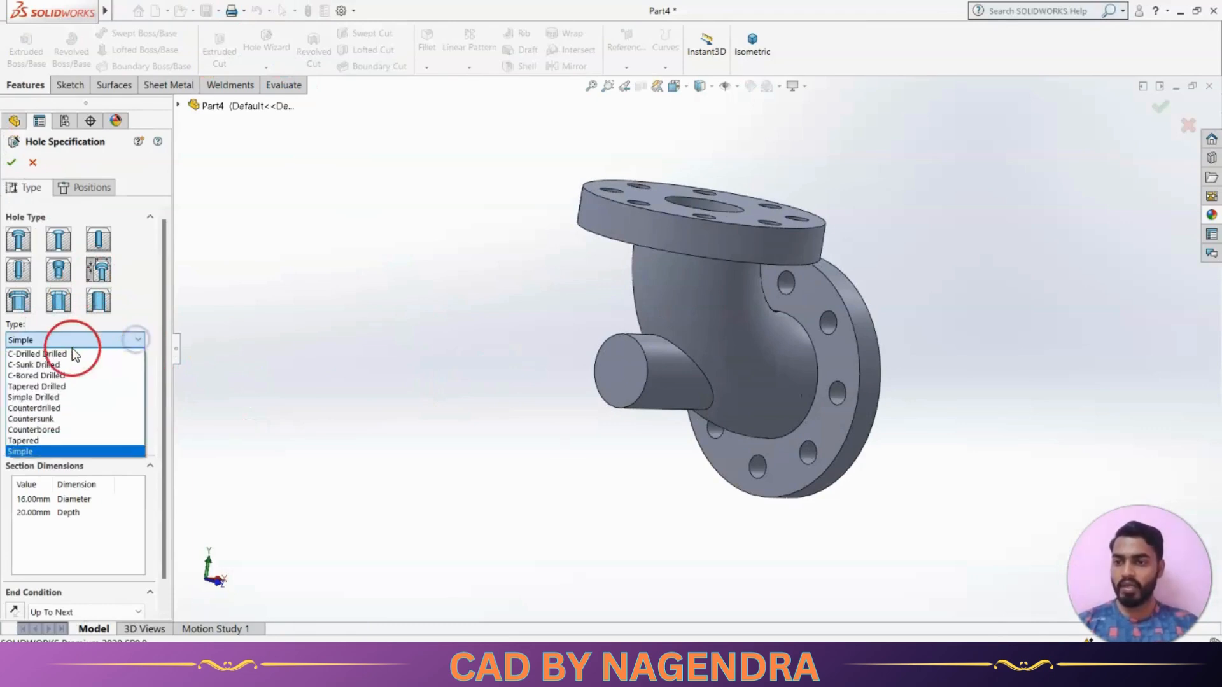
left_click(60, 430)
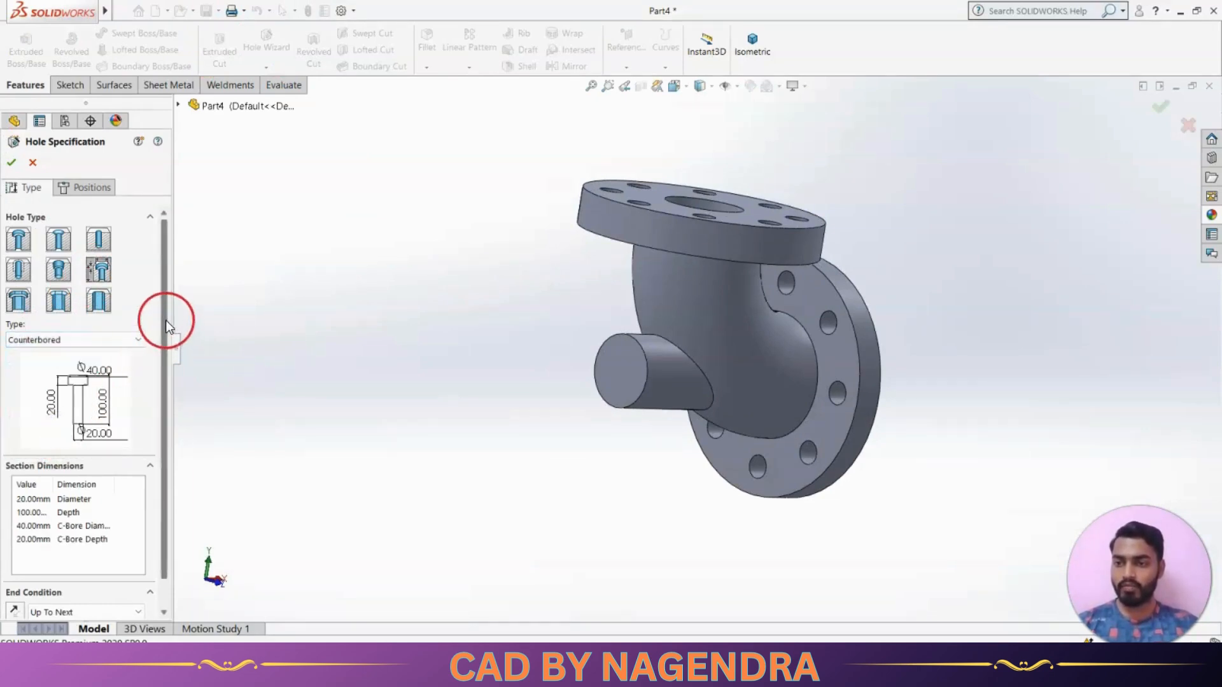
Check the stub's bore sizes in the reference drawing and set the counterbore to 20 mm diameter and 24 mm depth
scroll(165, 323, "down", 2)
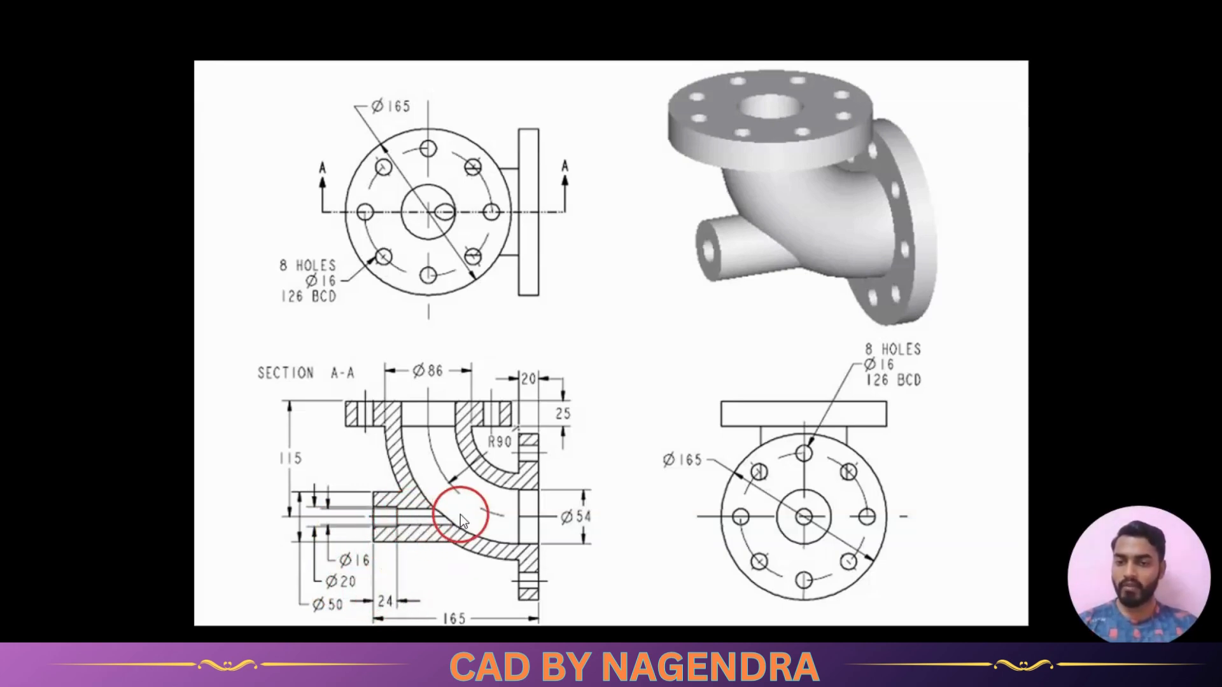
key("alt+Tab")
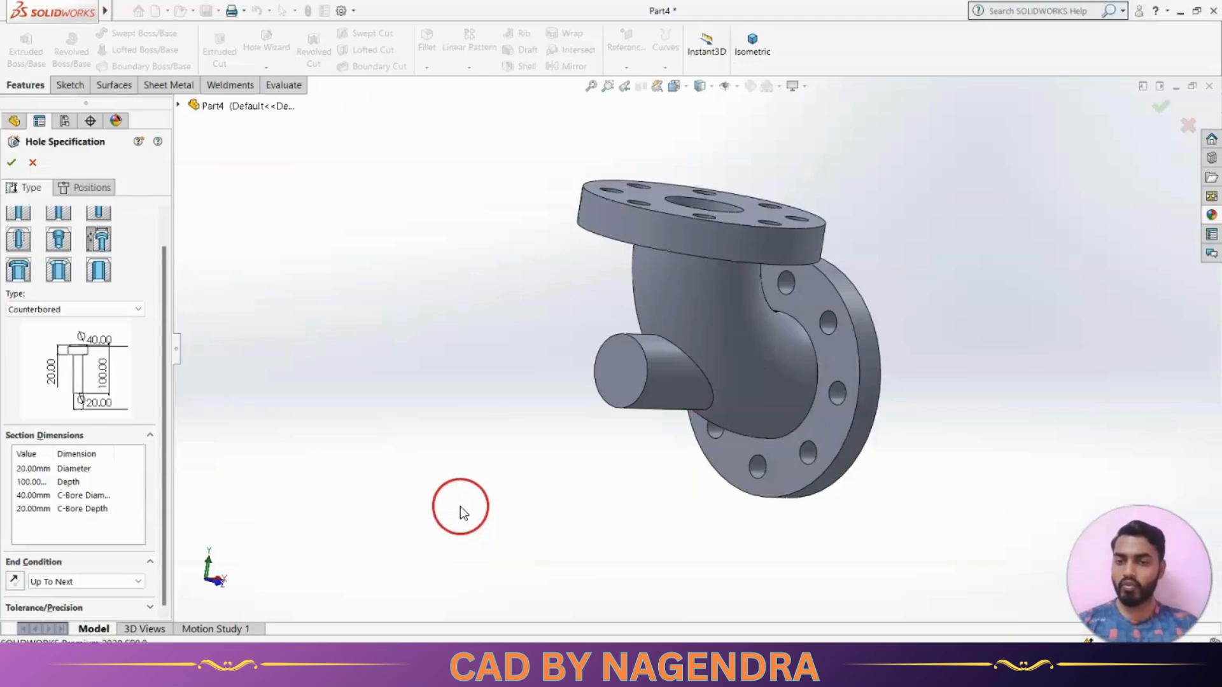
double_click(28, 495)
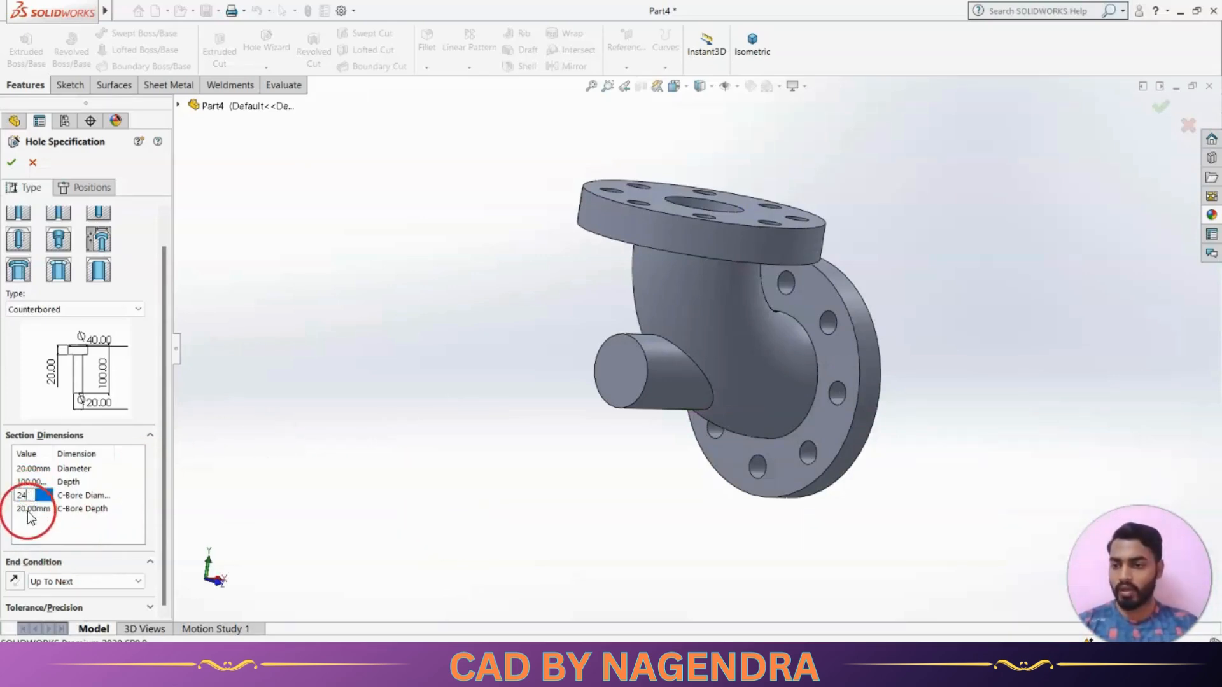
left_click(28, 510)
key("alt+Tab")
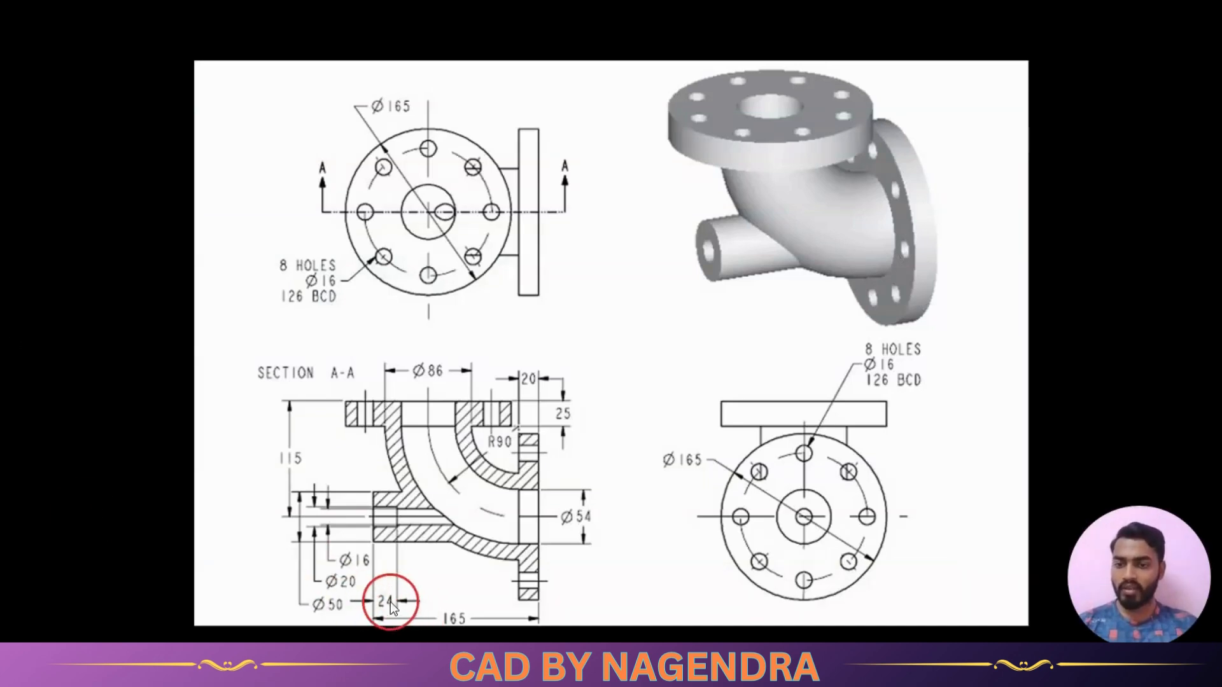
key("alt+Tab")
double_click(26, 496)
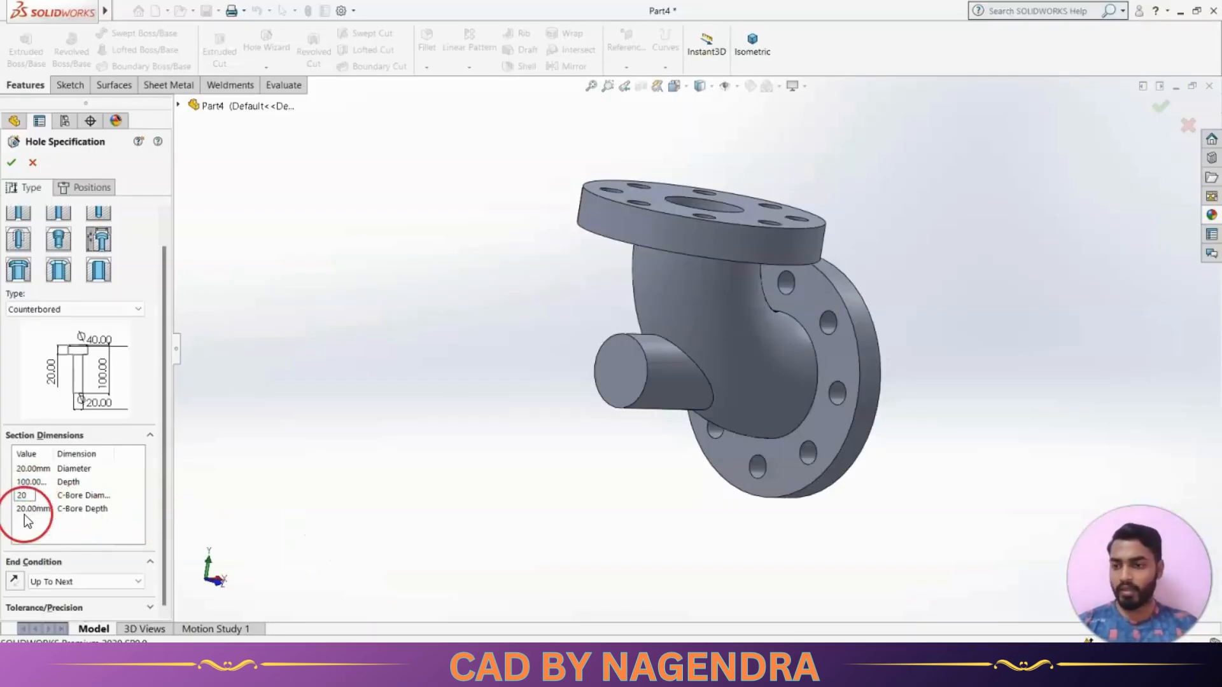
double_click(28, 509)
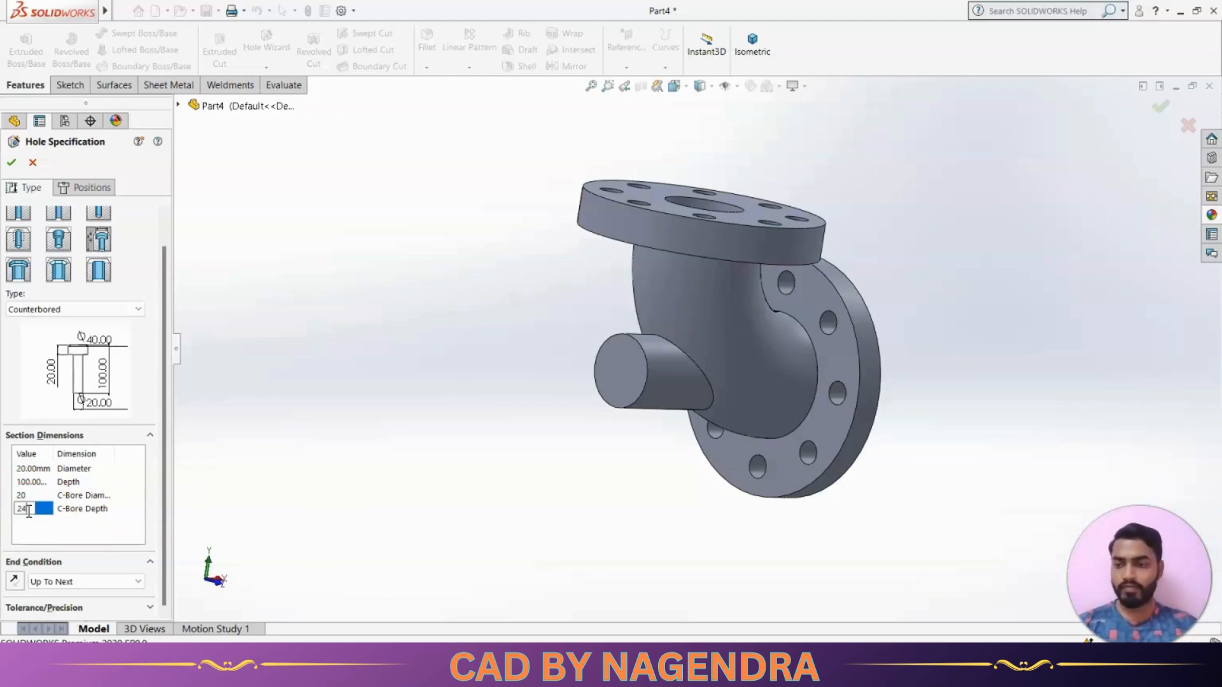
Check the reference drawing and set the counterbored hole's through diameter to 16 mm
double_click(27, 469)
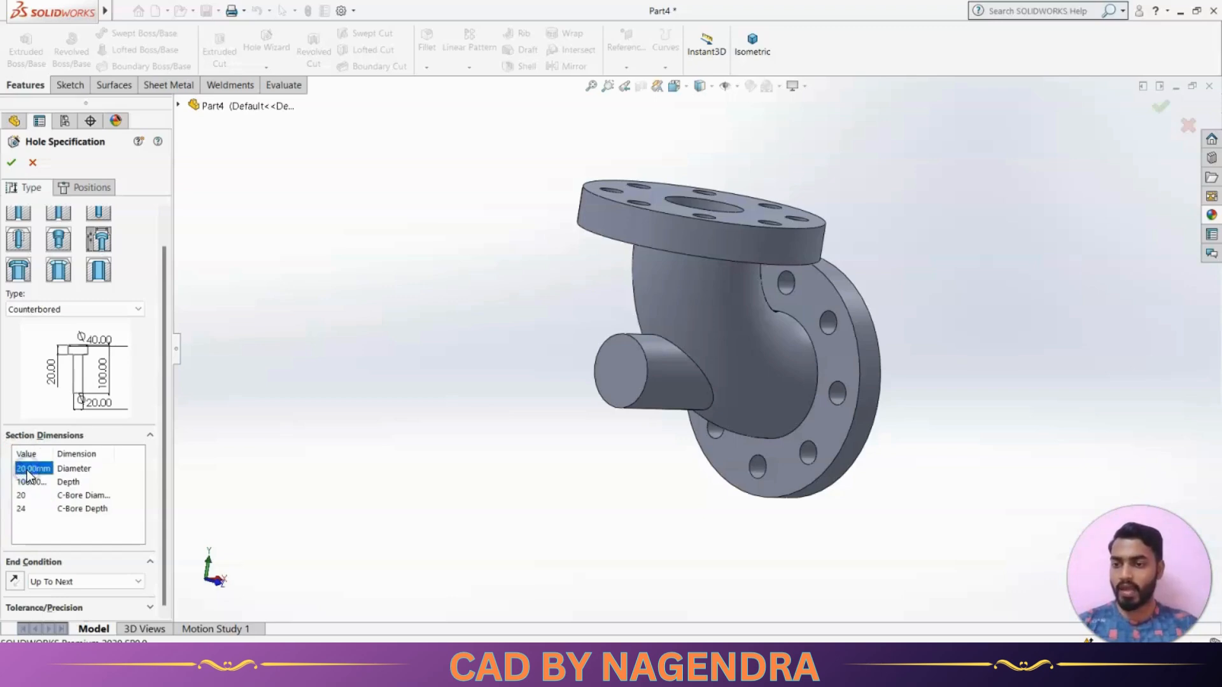
key("alt+Tab")
key("alt+Tab")
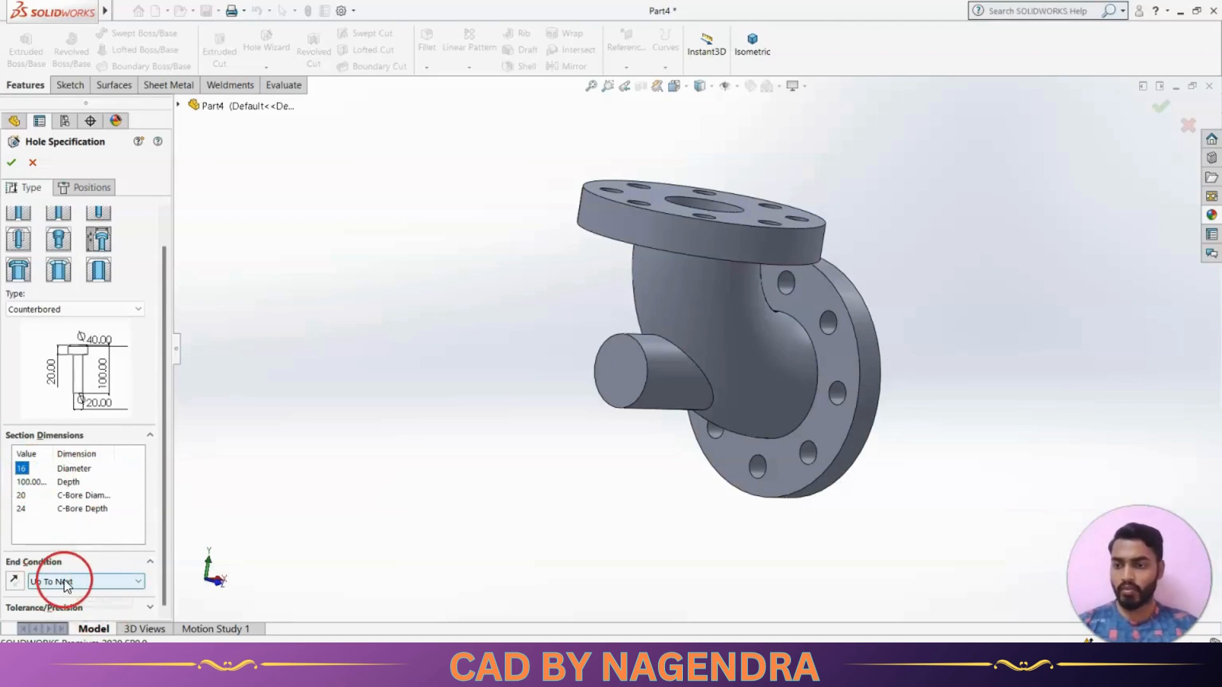
Place the counterbored hole at the centre of the side stub's circular end face and finish the Hole Wizard feature
left_click(85, 189)
scroll(637, 377, "down", 6)
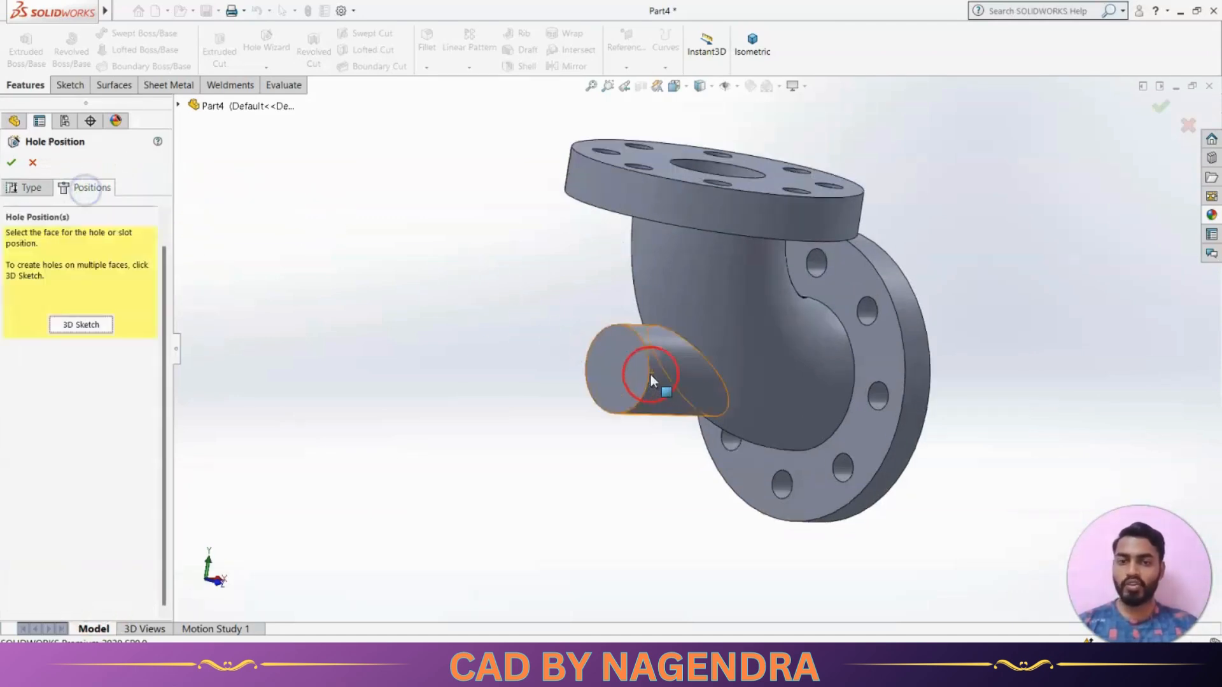
left_click(608, 361)
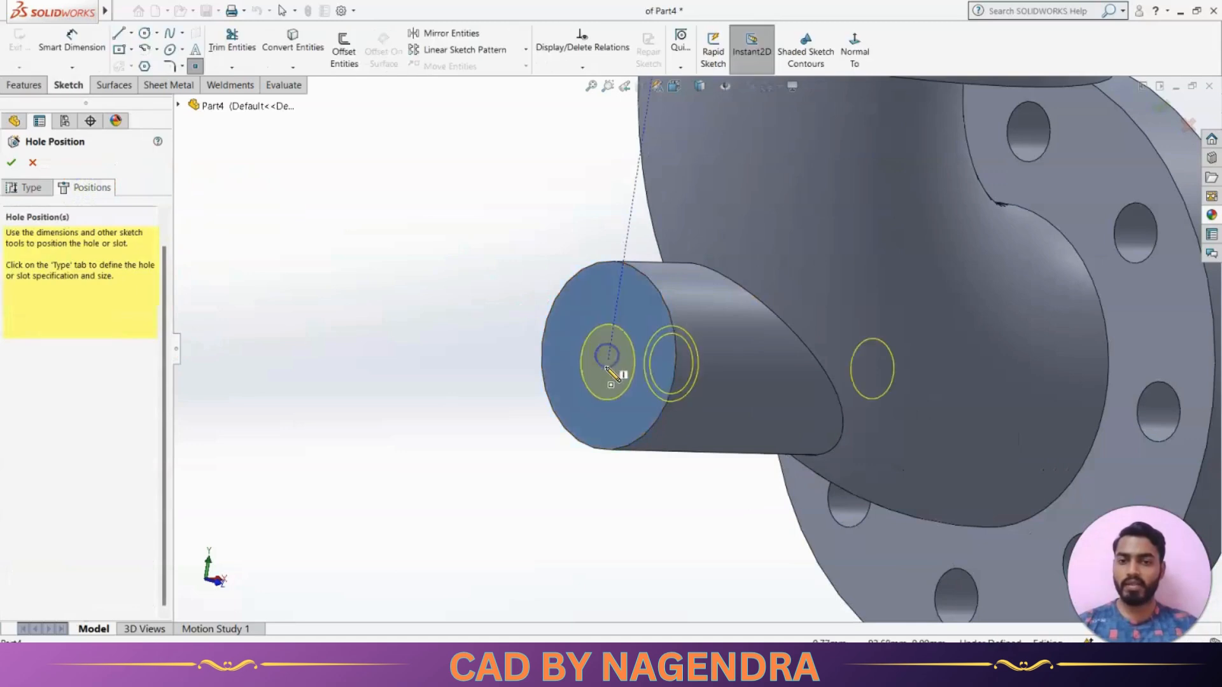
scroll(633, 309, "up", 5)
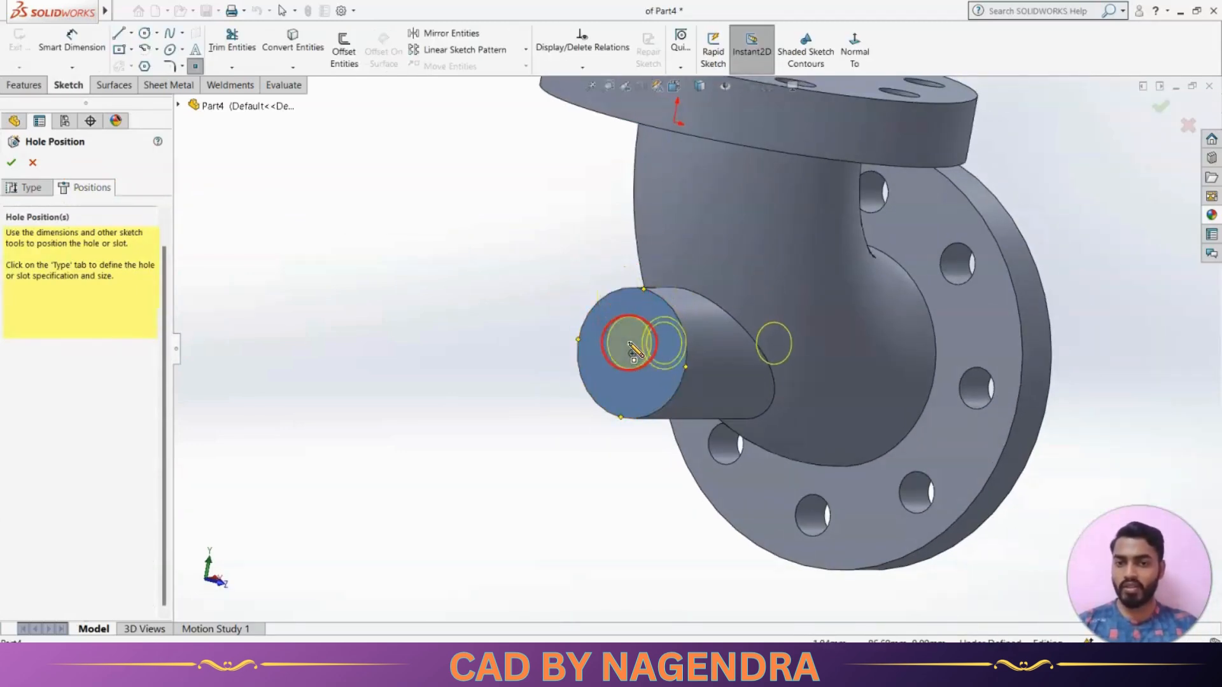
left_click(632, 354)
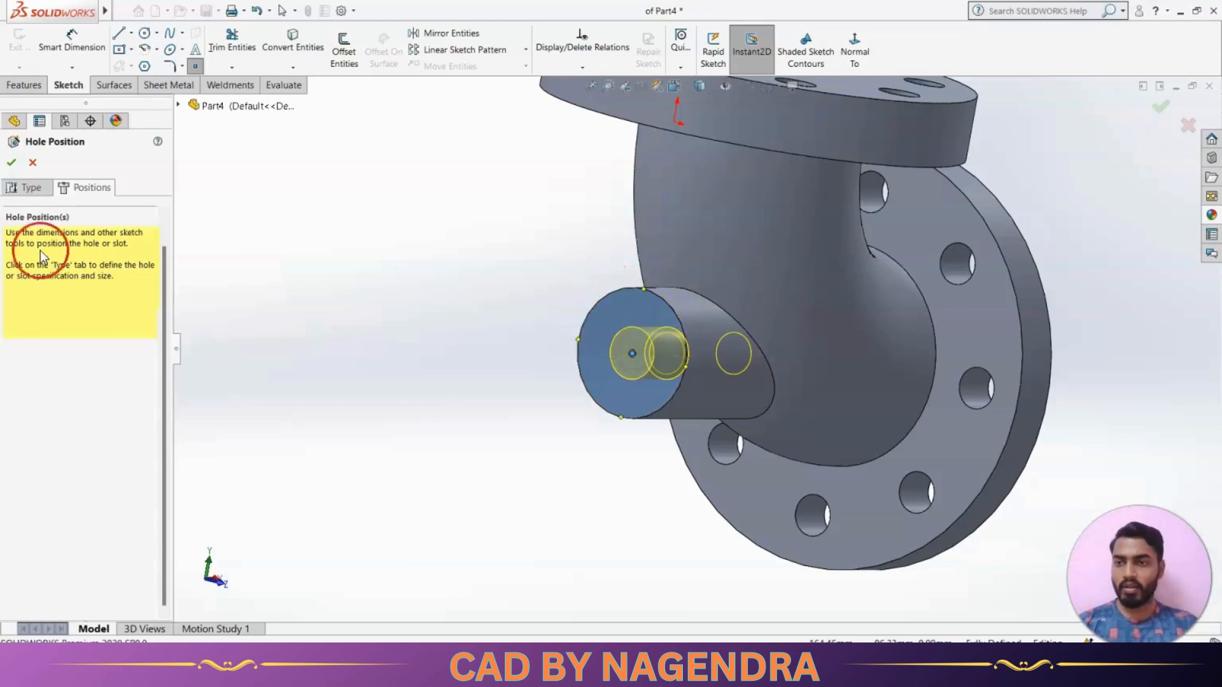
left_click(12, 163)
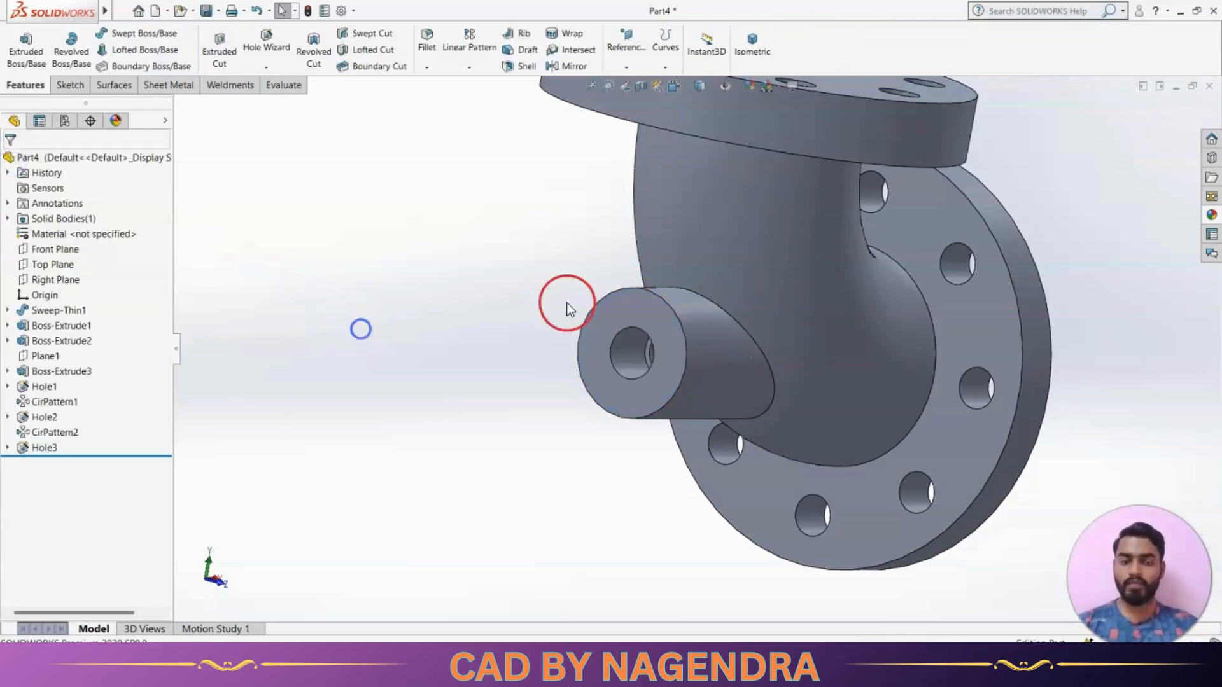
Compare the model's isometric and top views with the pictorial view and top view in the reference drawing
left_click(752, 43)
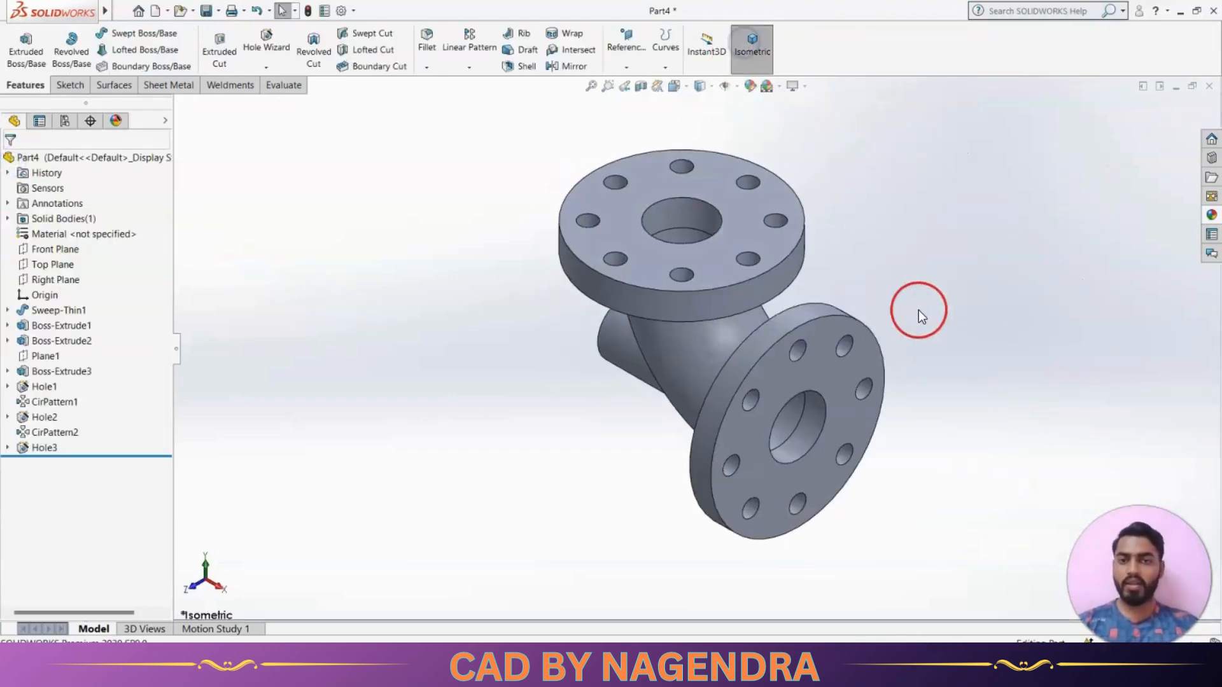
middle_click_drag(941, 422, 932, 347)
key("alt+Tab")
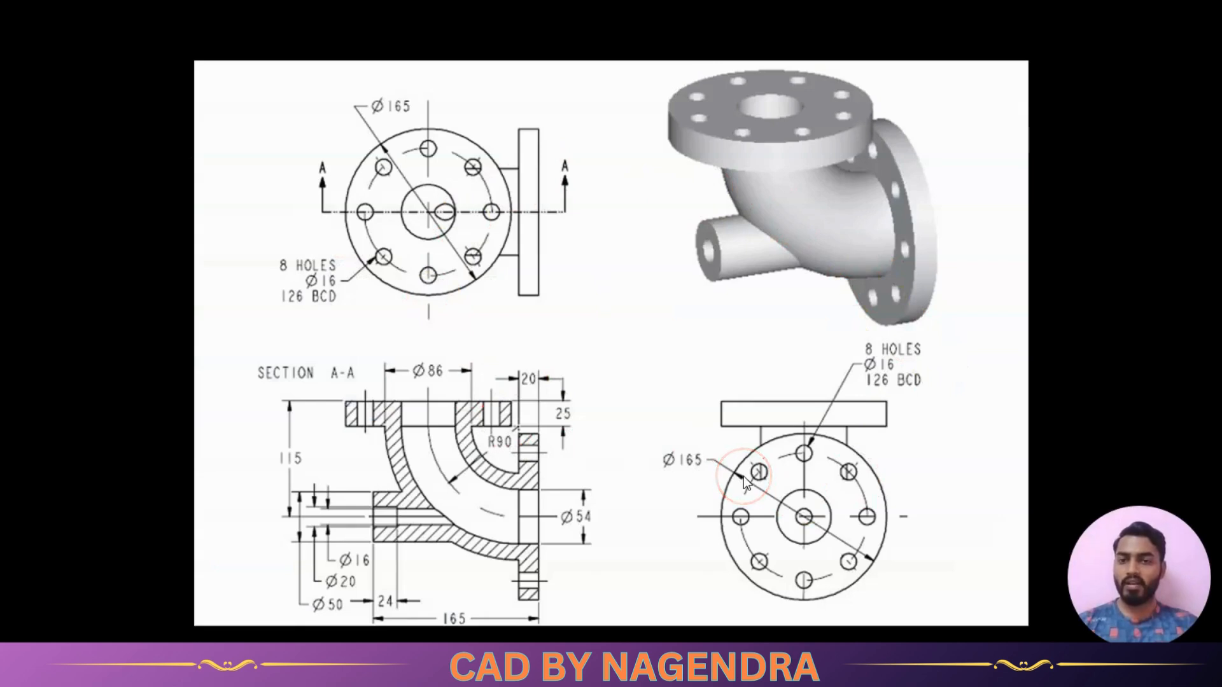
key("alt+Tab")
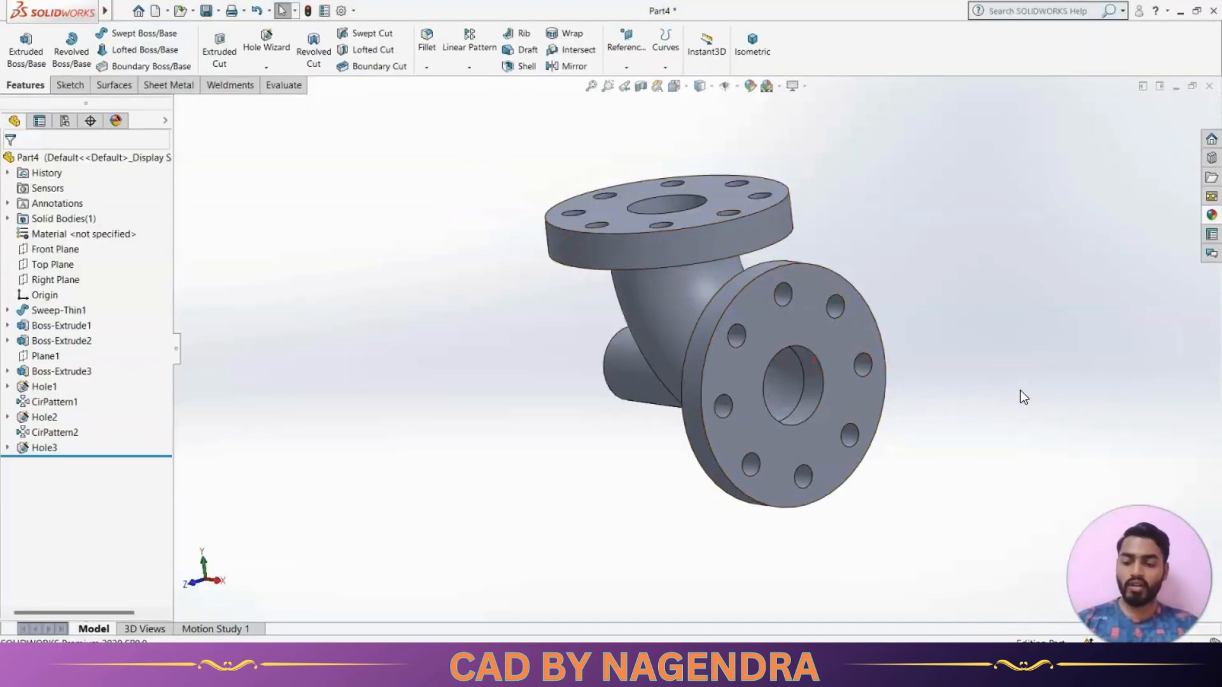
key("ctrl+5")
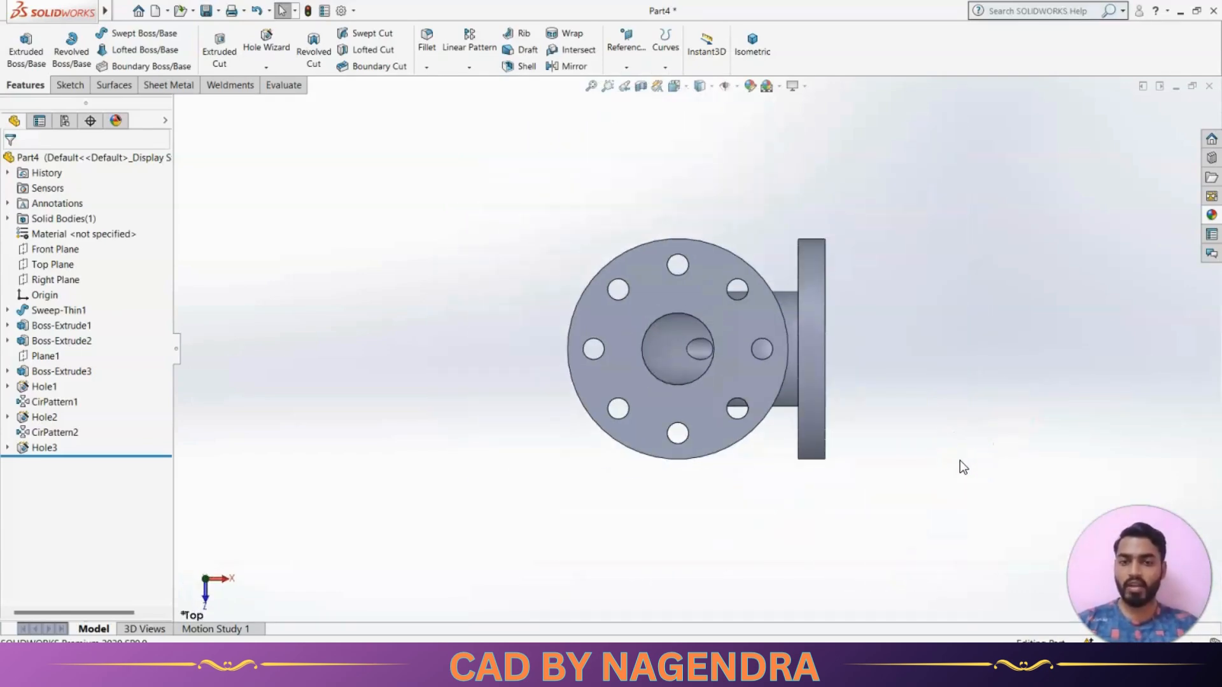
key("alt+Tab")
key("alt+Tab")
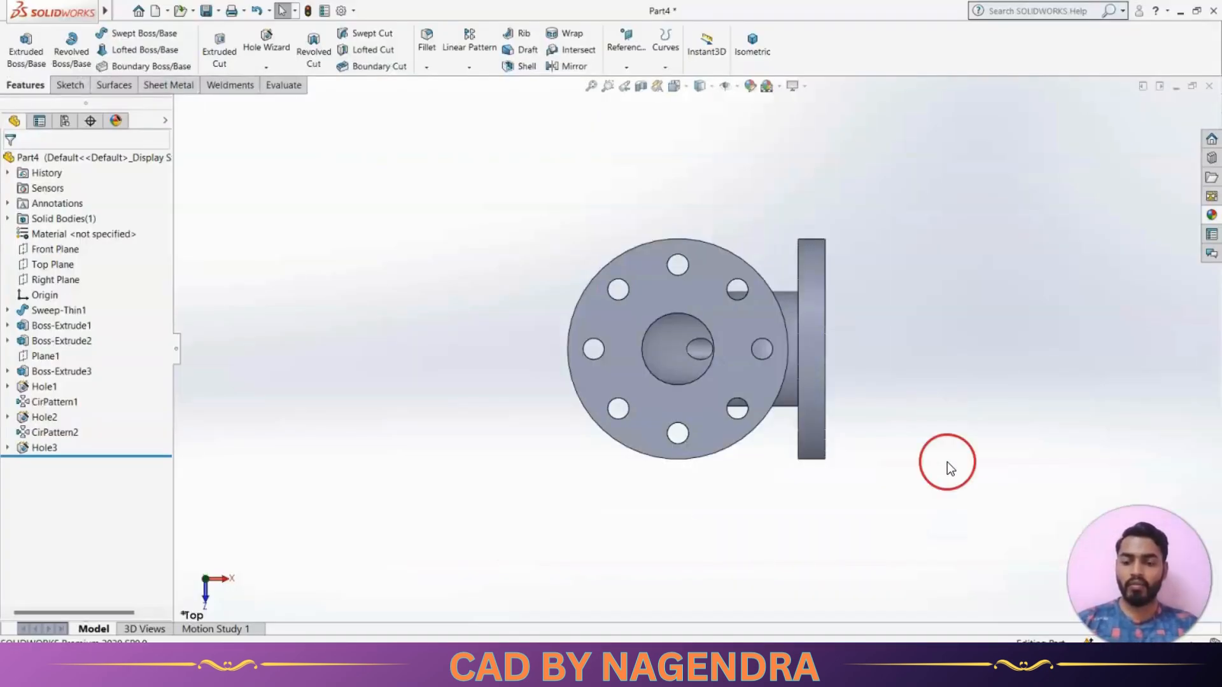
key("alt+Tab")
key("alt+Tab")
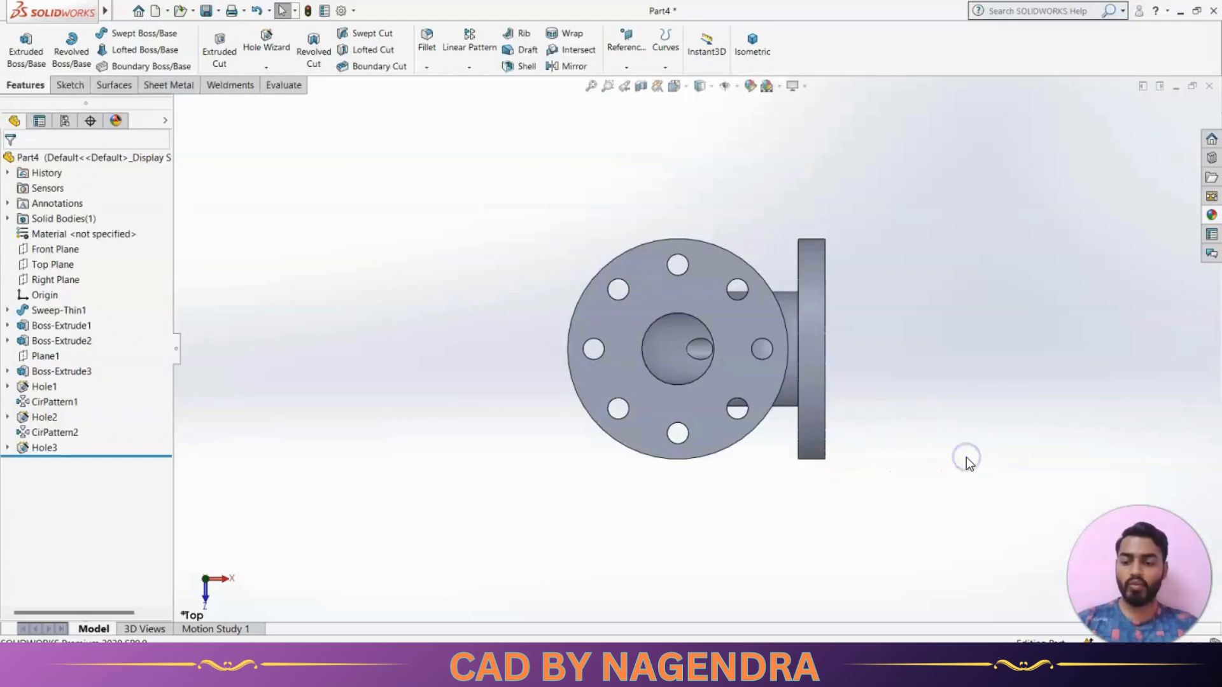
Check the model's right and front views against the corresponding views in the reference drawing
key("ctrl+4")
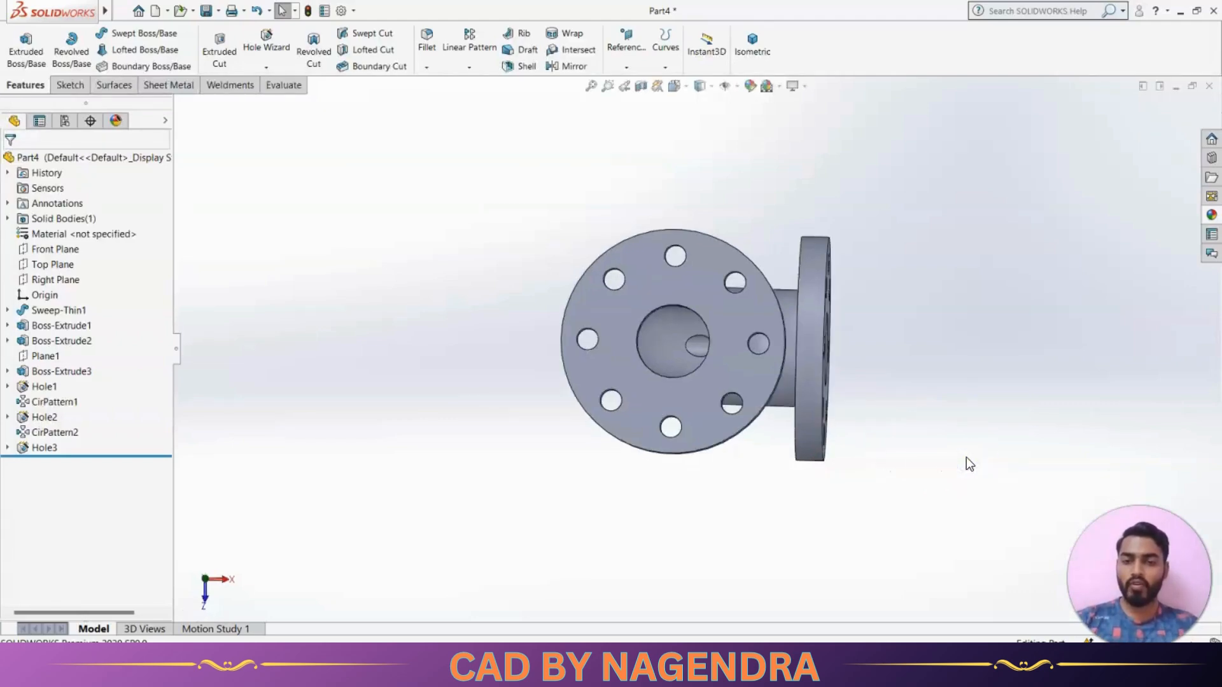
left_click(938, 451)
key("alt+Tab")
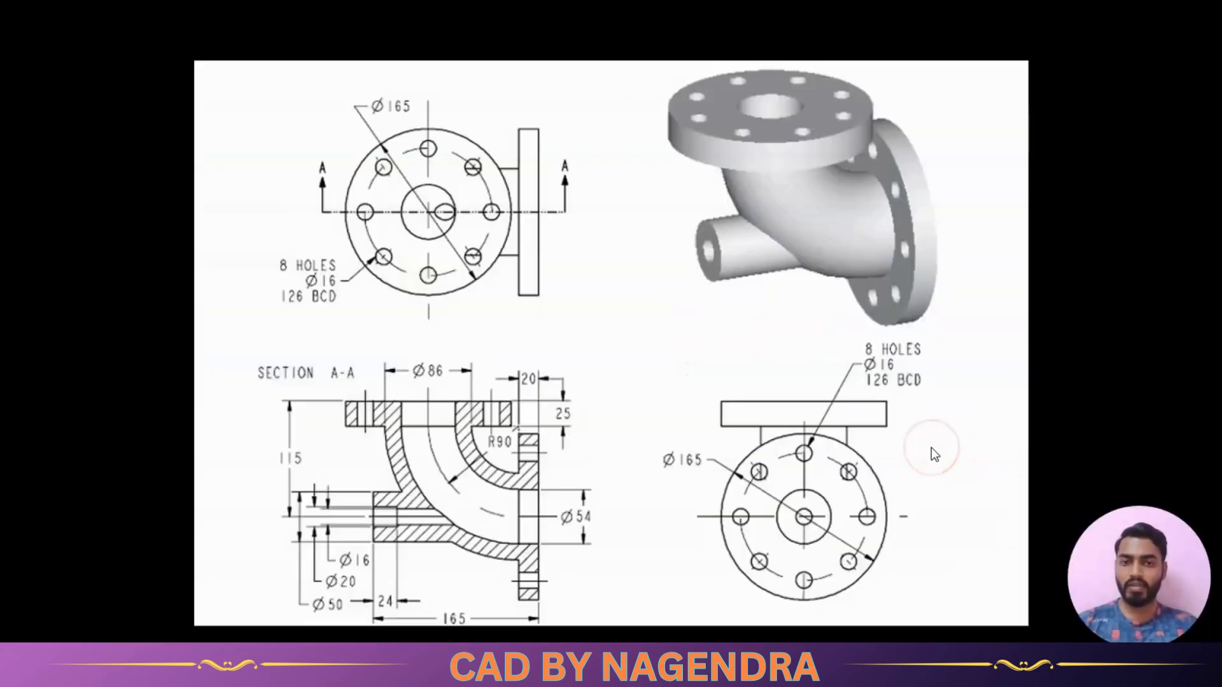
key("alt+Tab")
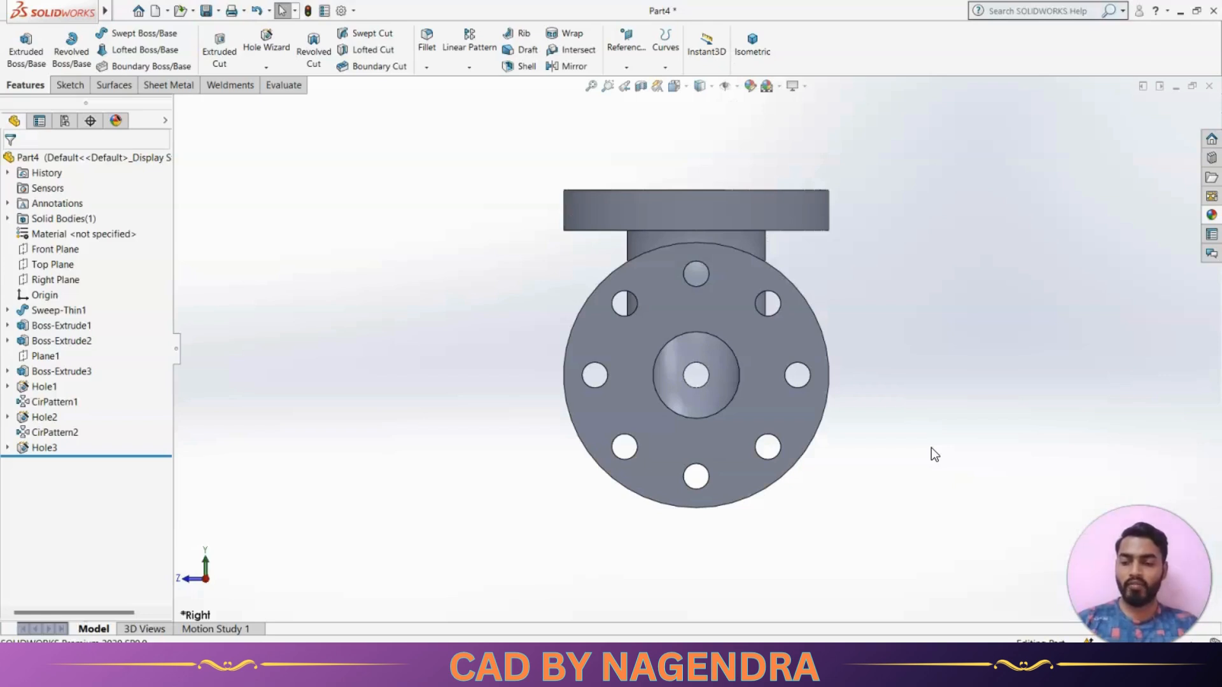
key("ctrl+1")
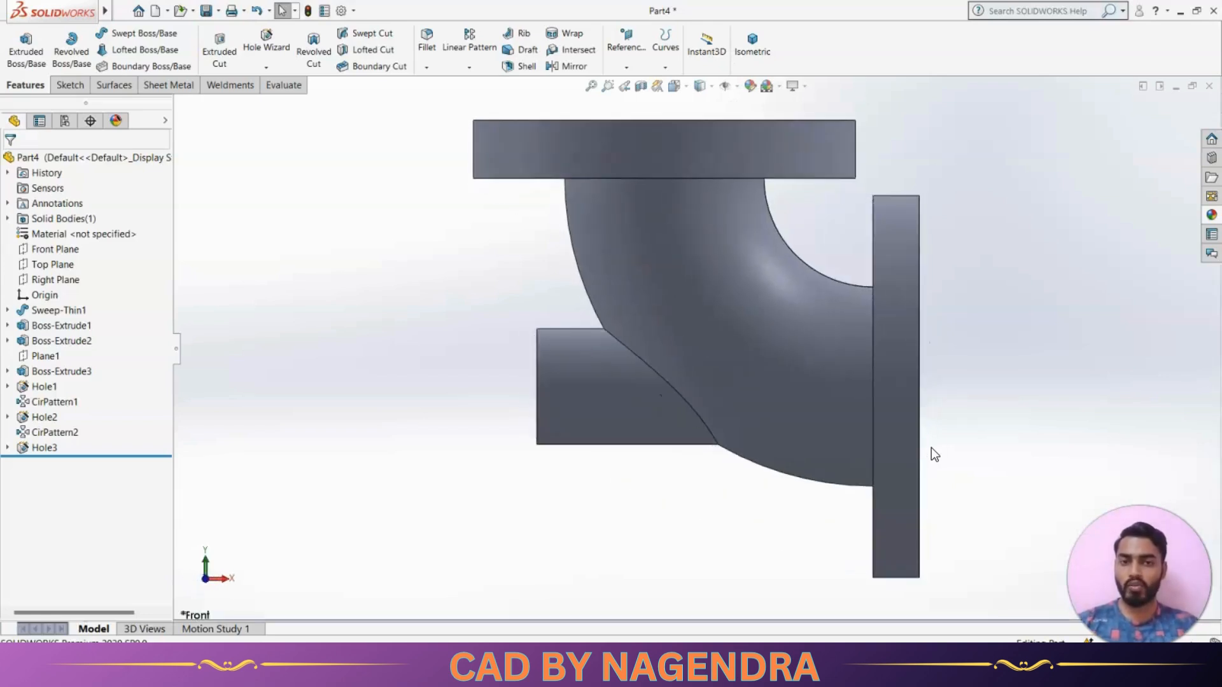
key("alt+Tab")
left_click(651, 425)
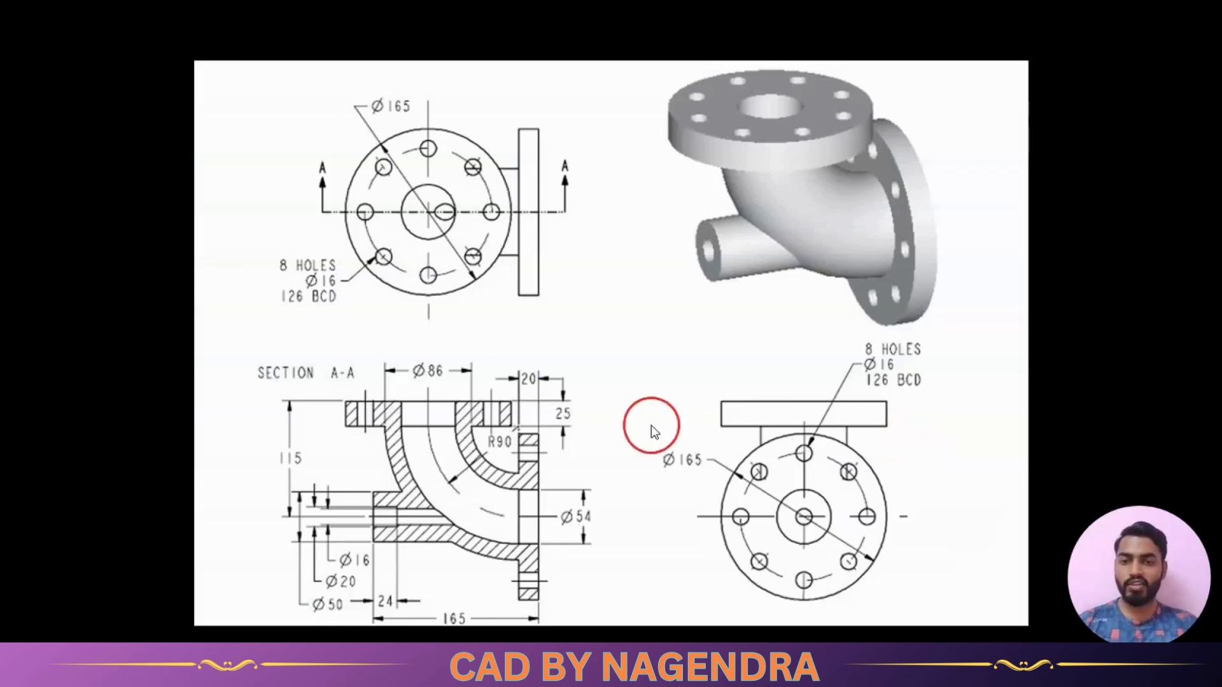
Section the model along the Front Plane and compare the cut with Section A-A in the reference drawing
key("alt+Tab")
left_click(629, 121)
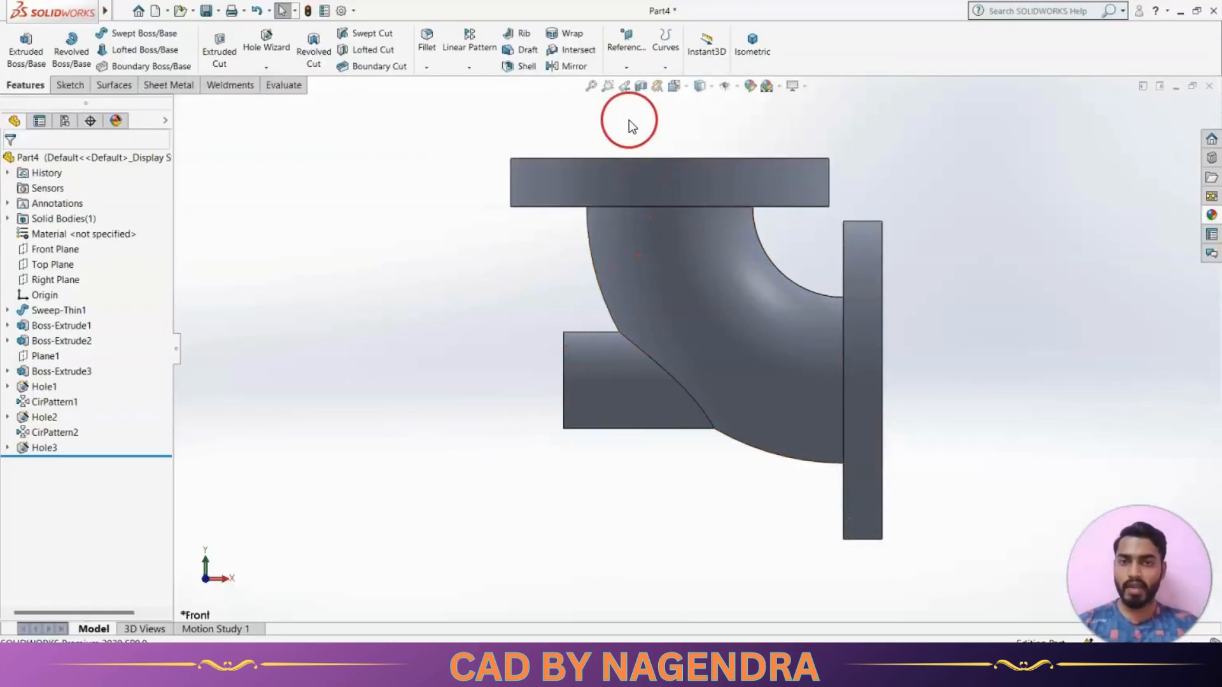
left_click(641, 87)
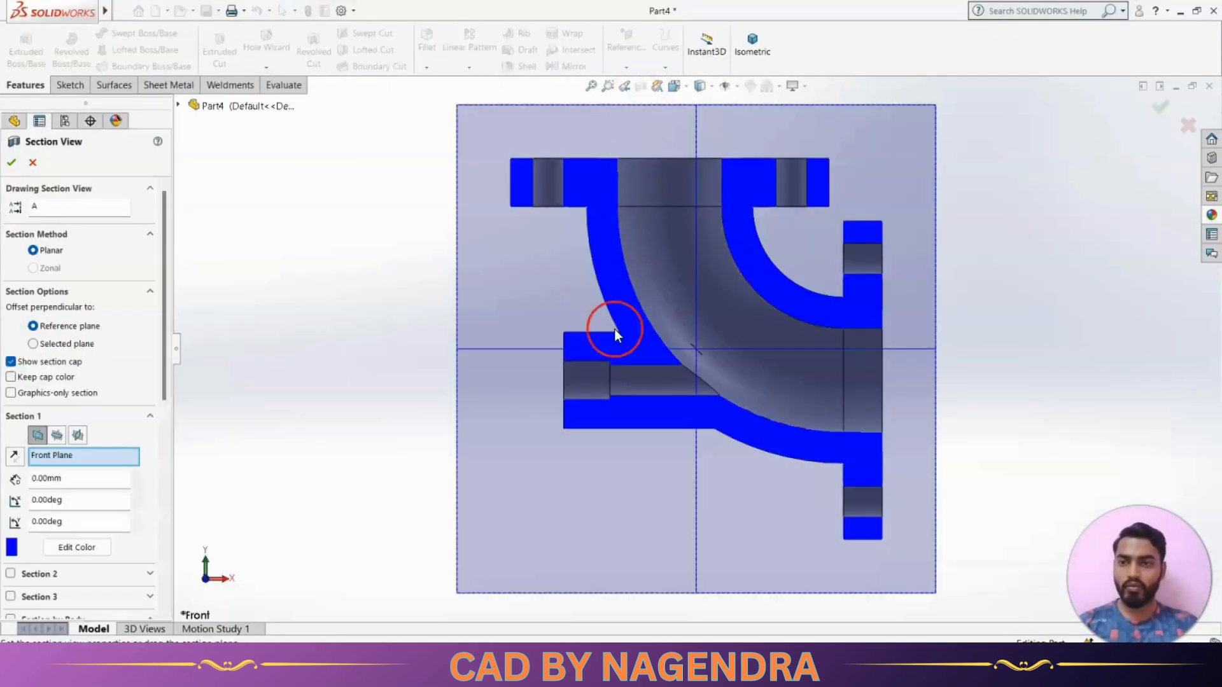
left_click(12, 163)
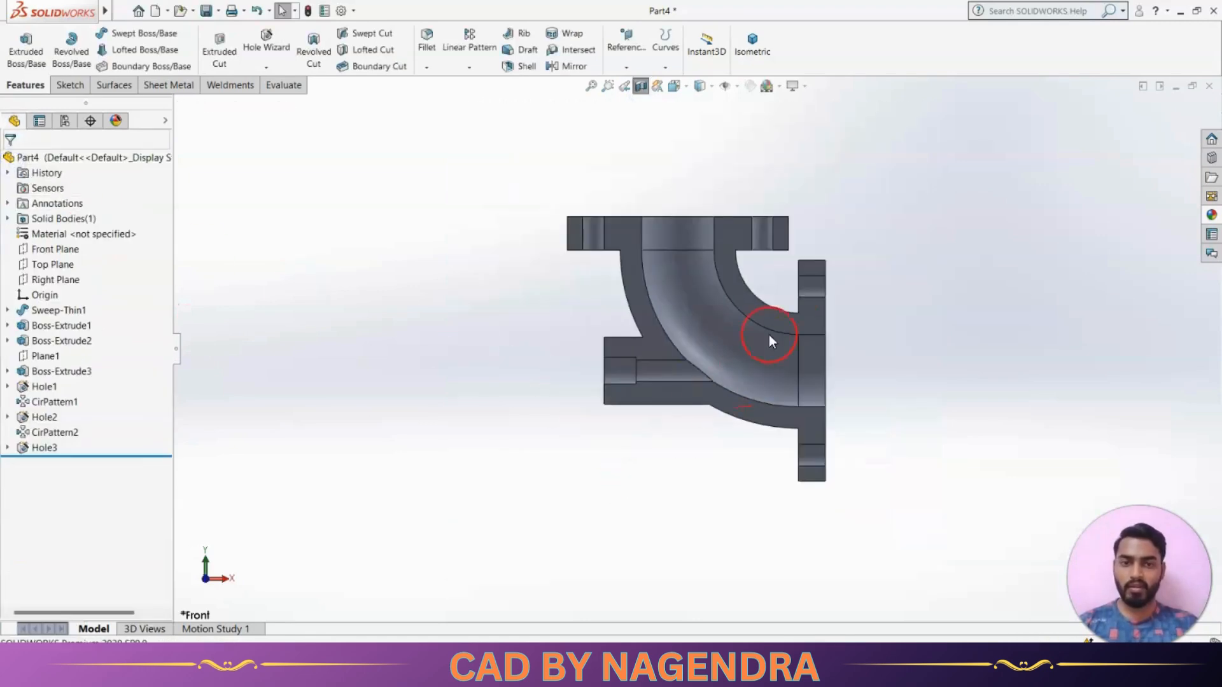
scroll(809, 285, "down", 2)
key("alt+Tab")
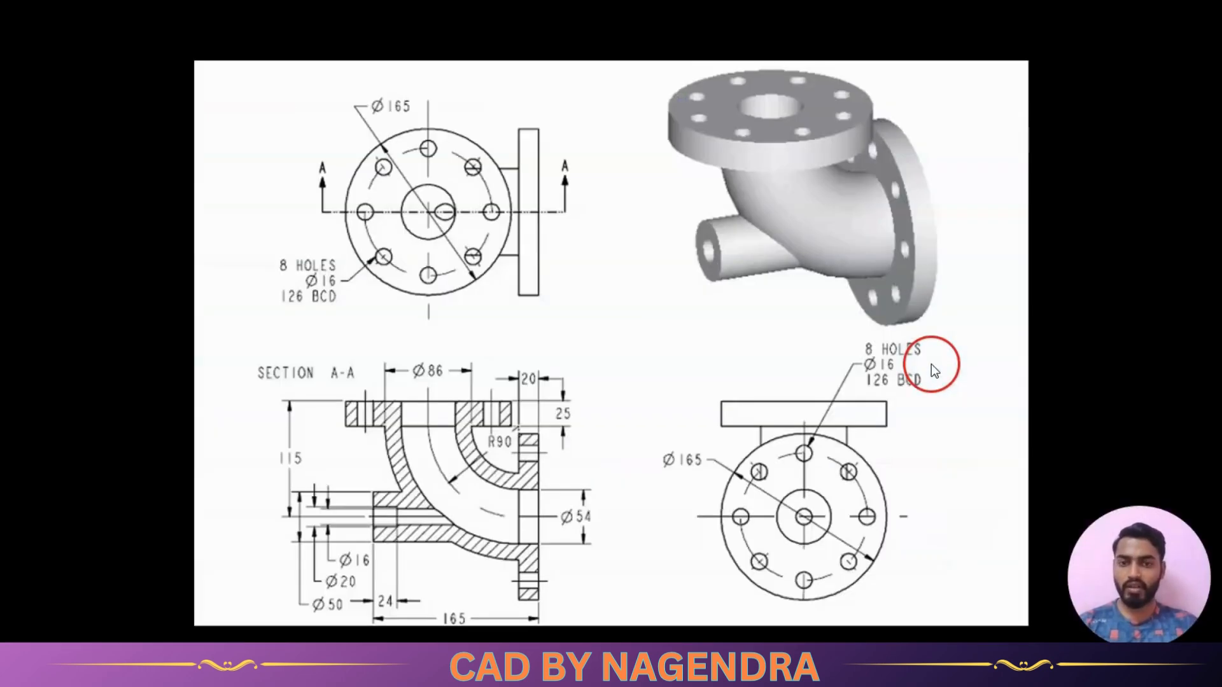
key("alt+Tab")
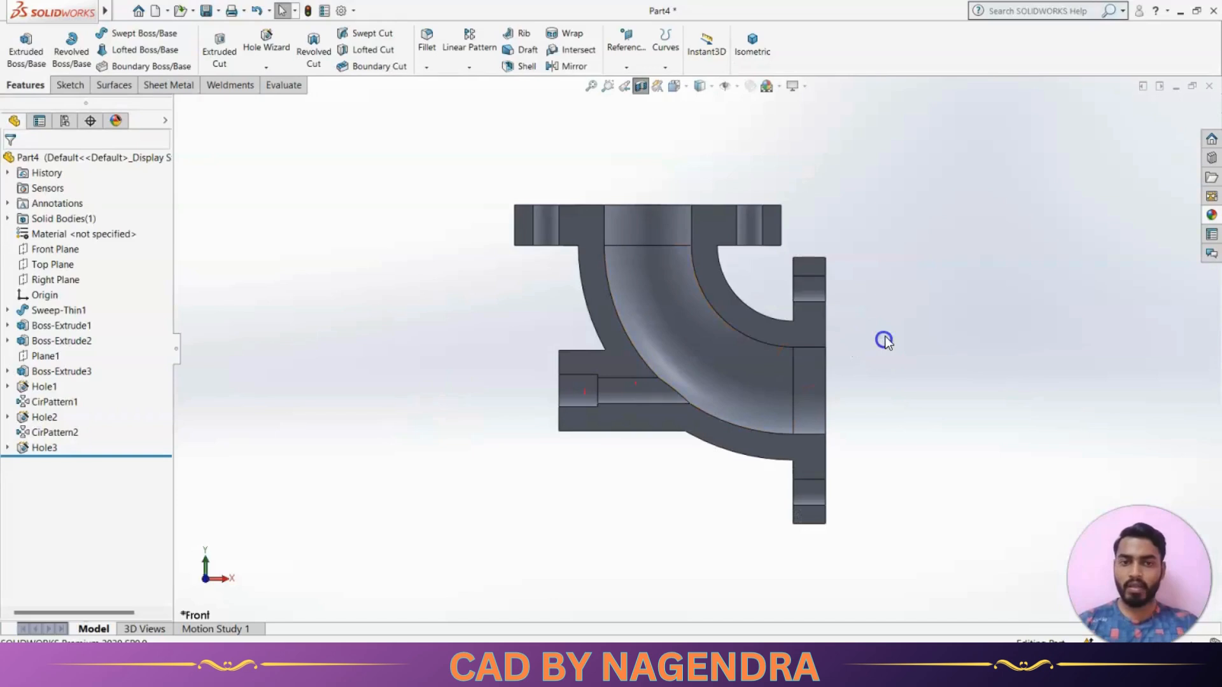
Turn off the section view and compare the complete model in isometric view with the reference drawing
left_click(752, 45)
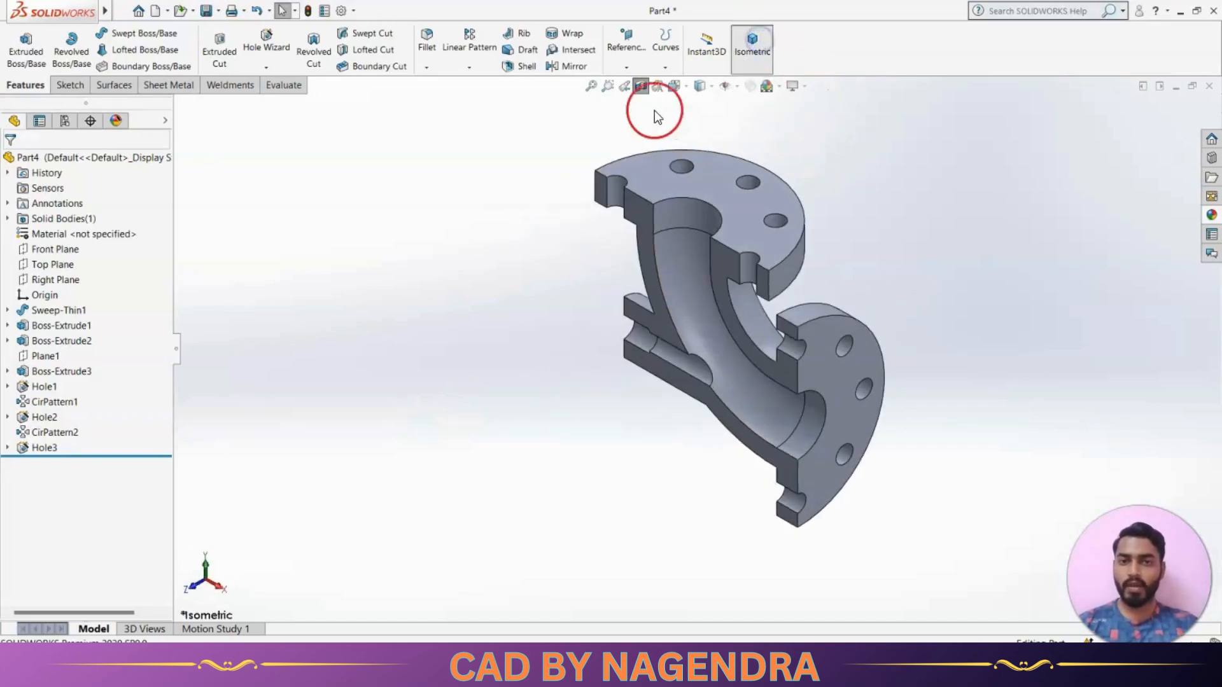
left_click(639, 93)
middle_click_drag(832, 363, 895, 315)
left_click(769, 46)
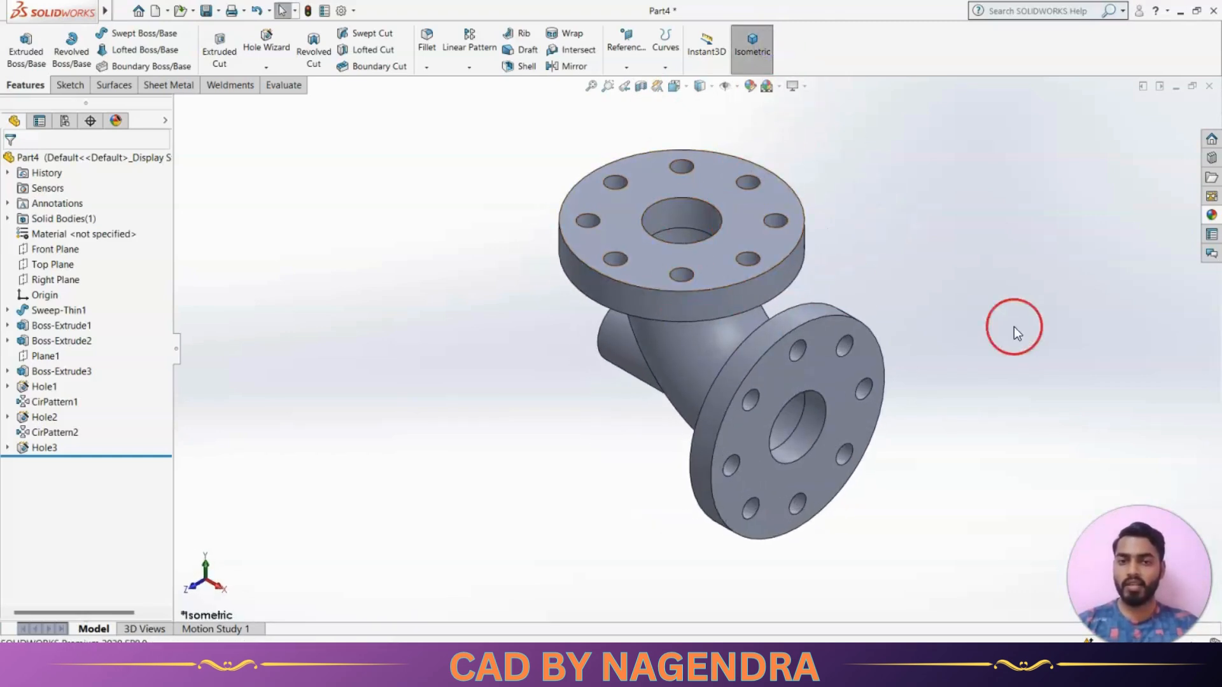
key("alt+Tab")
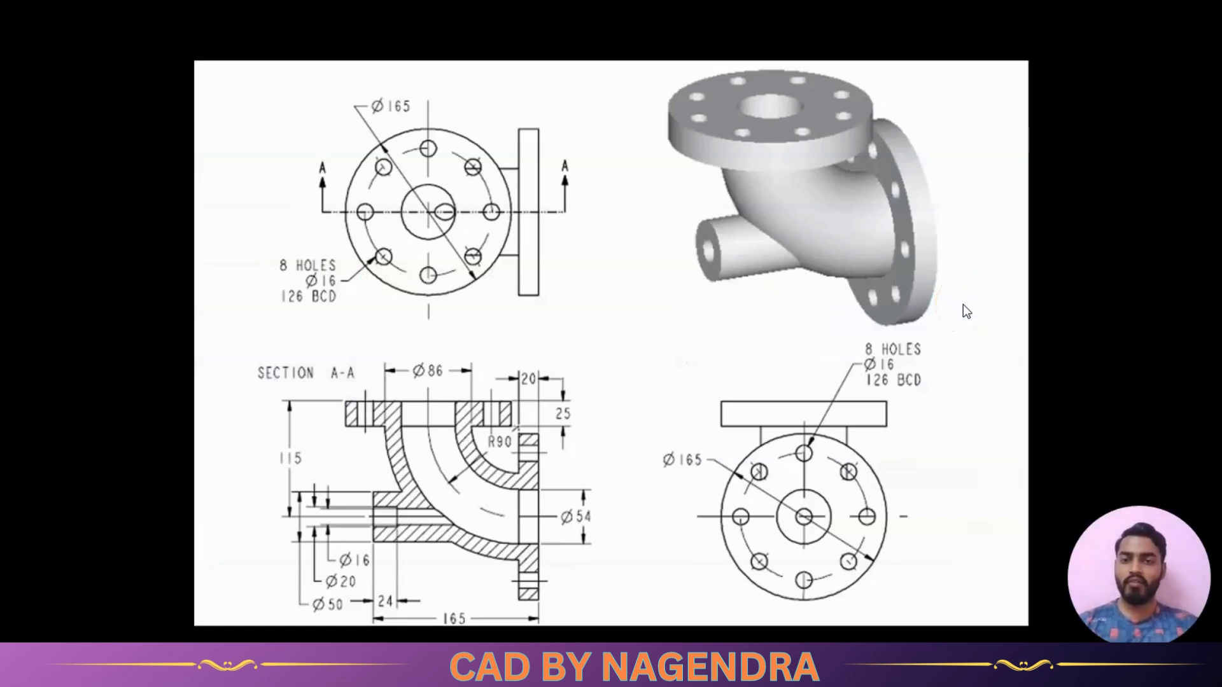